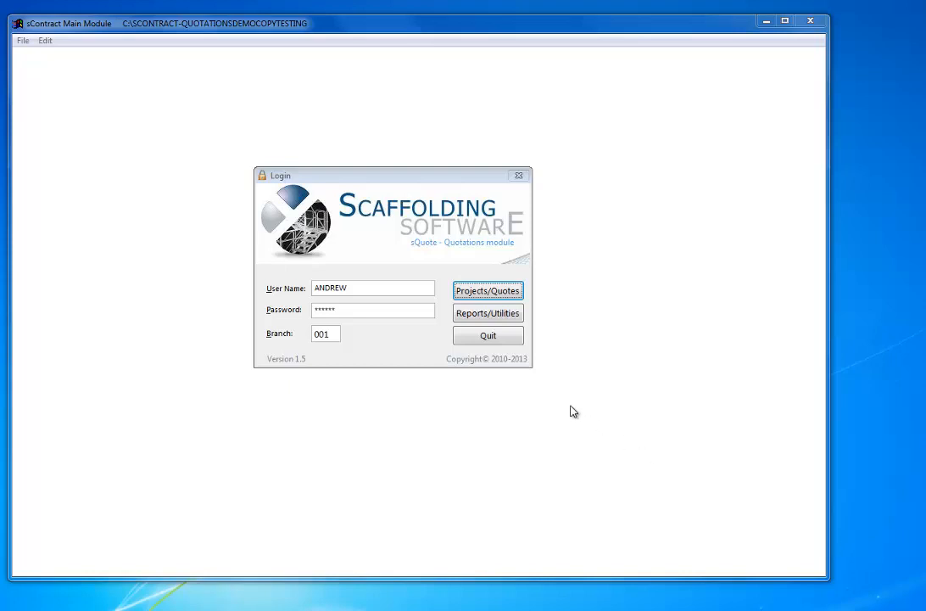
Preview the Job Start Form report for the Melbourne Grand Prix 2016 project, check the whole page and close it
left_click(490, 292)
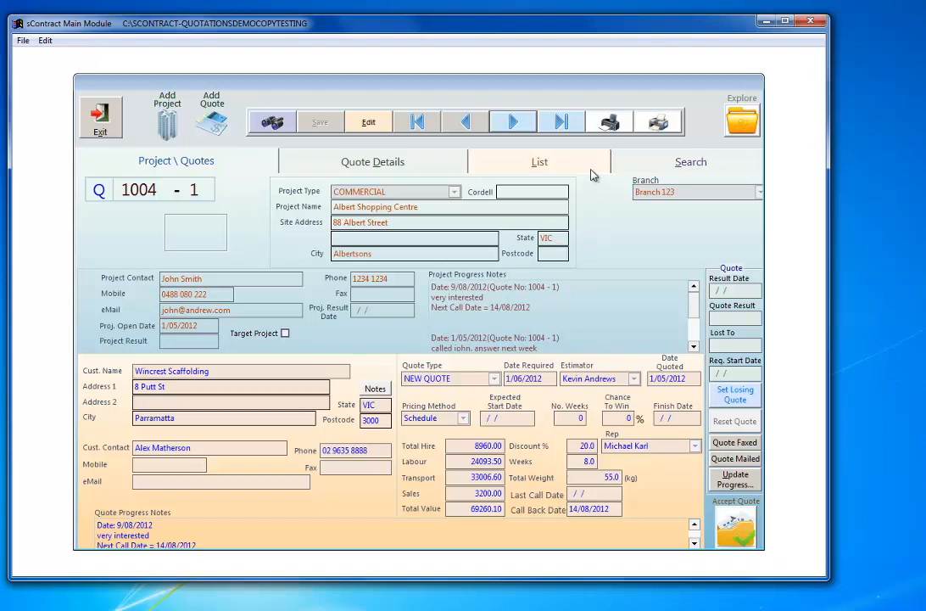
left_click(513, 122)
left_click(655, 125)
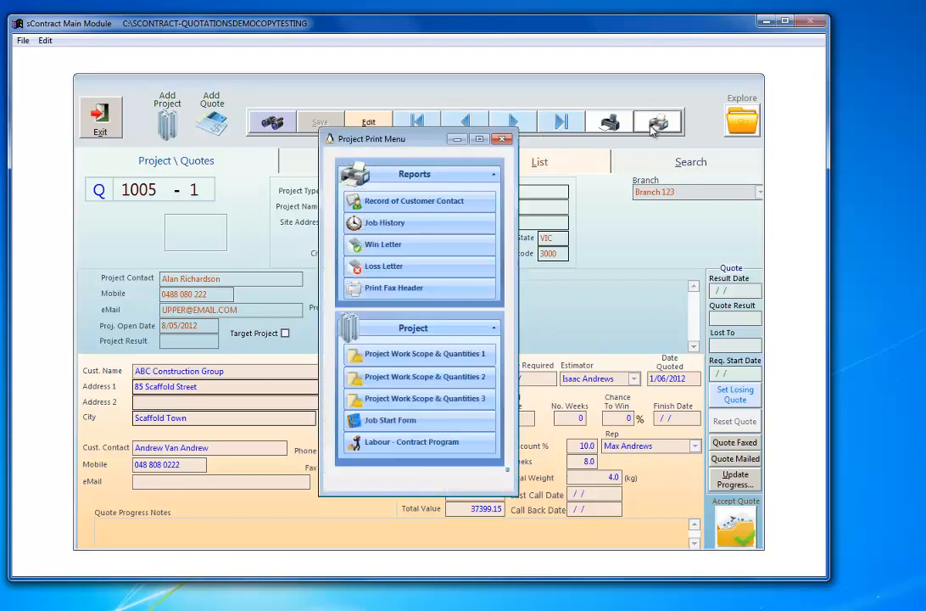
left_click(432, 427)
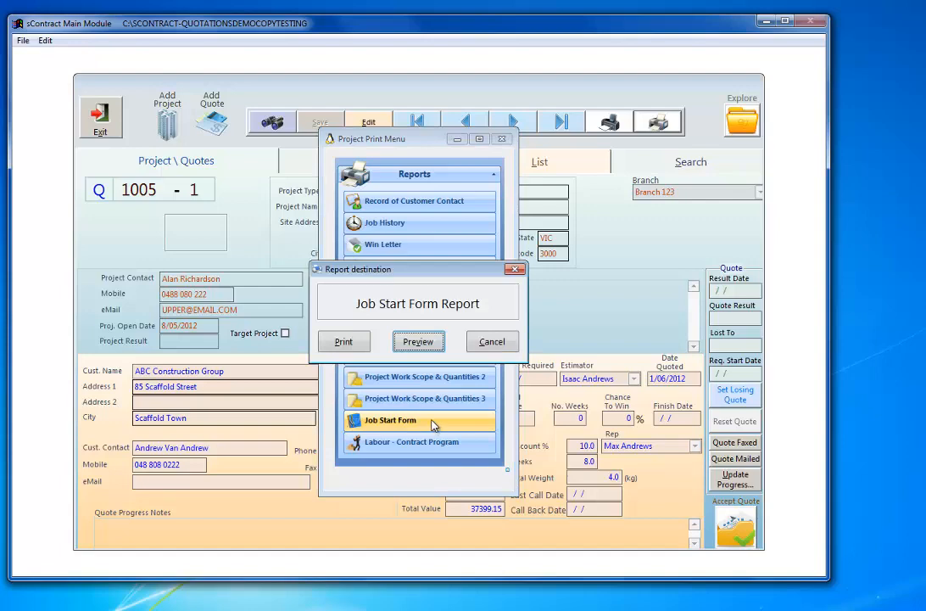
left_click(420, 342)
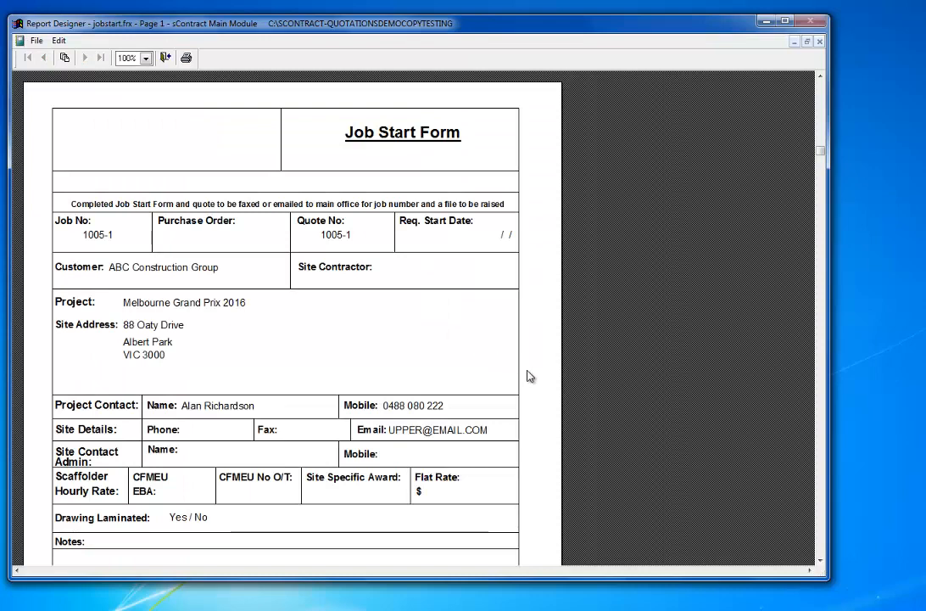
scroll(528, 375, "down", 5)
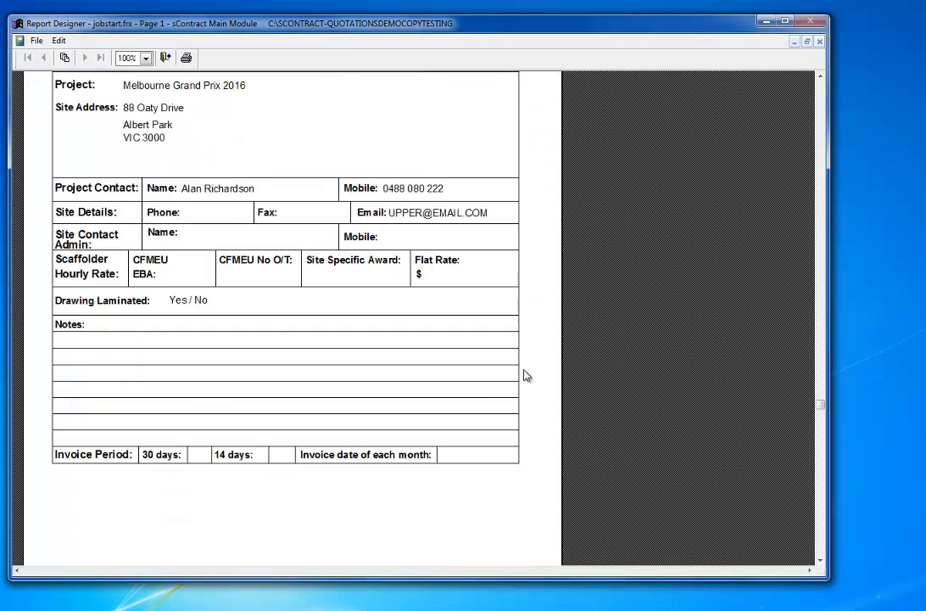
scroll(523, 376, "up", 5)
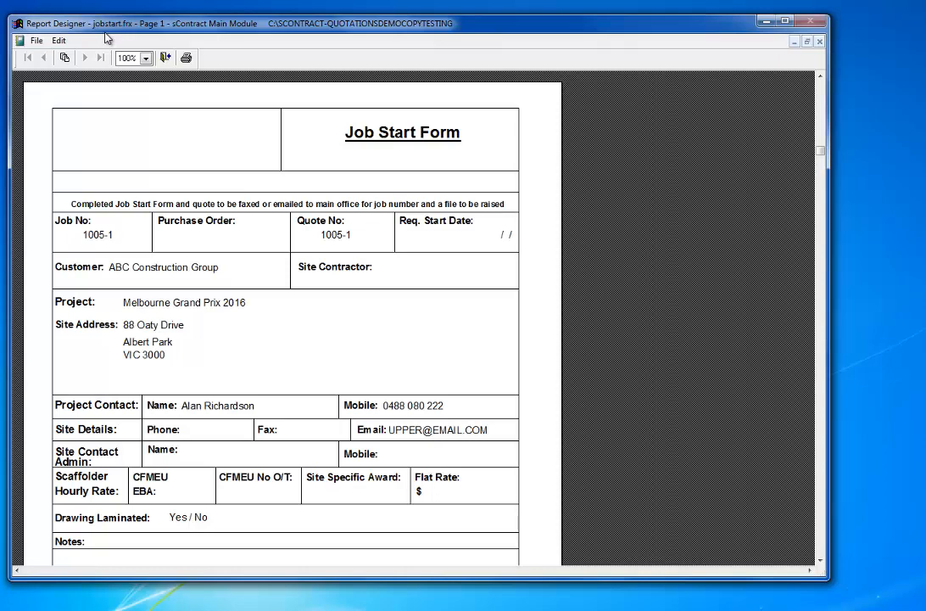
left_click(166, 58)
left_click(492, 282)
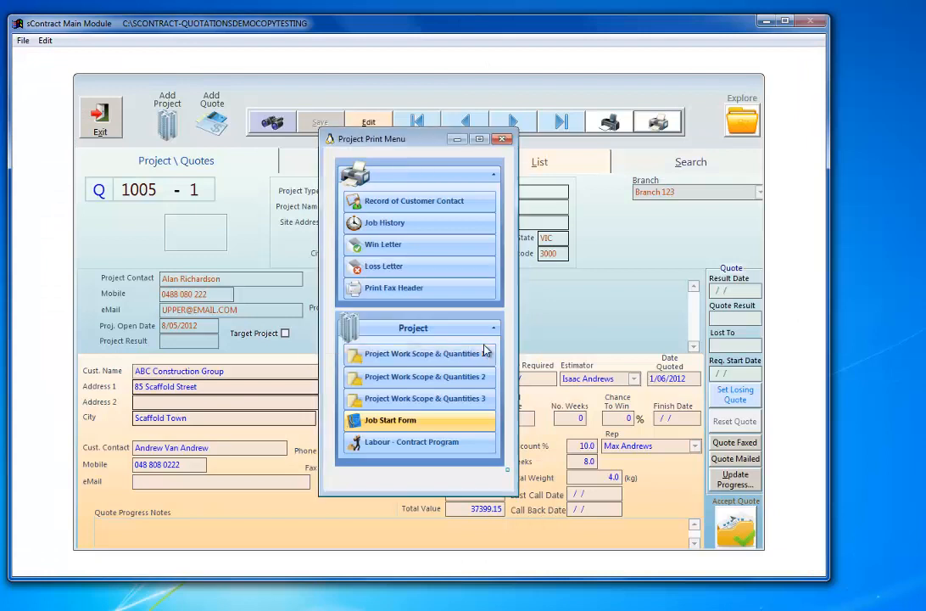
left_click(501, 141)
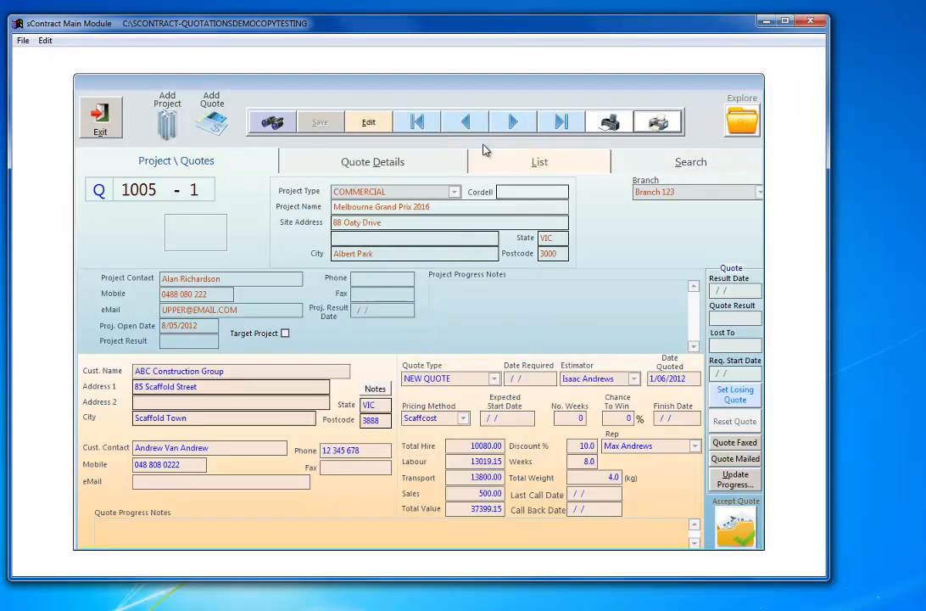
Leave the quotes screen and open System Setup in the utilities, entering the administrator password
left_click(103, 125)
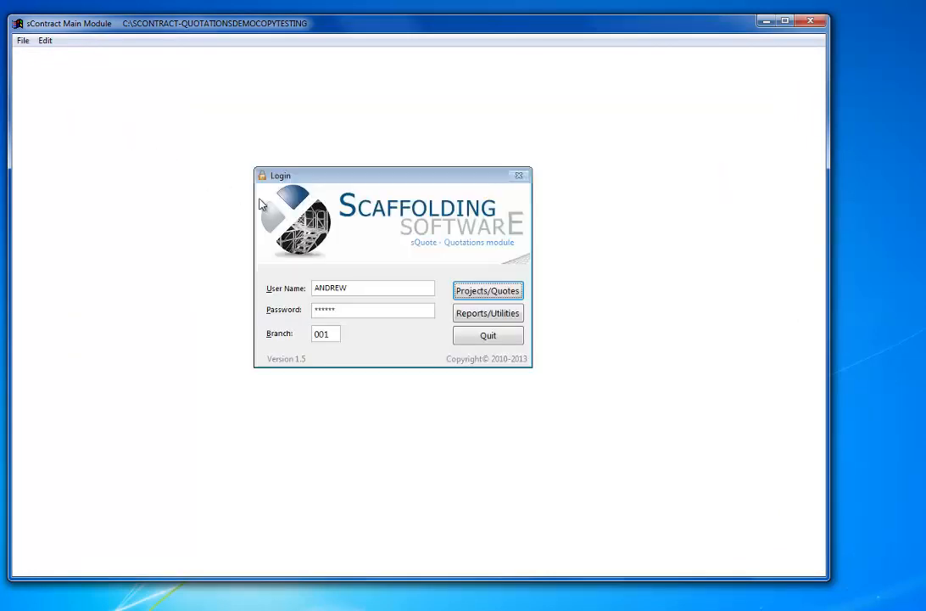
left_click(475, 316)
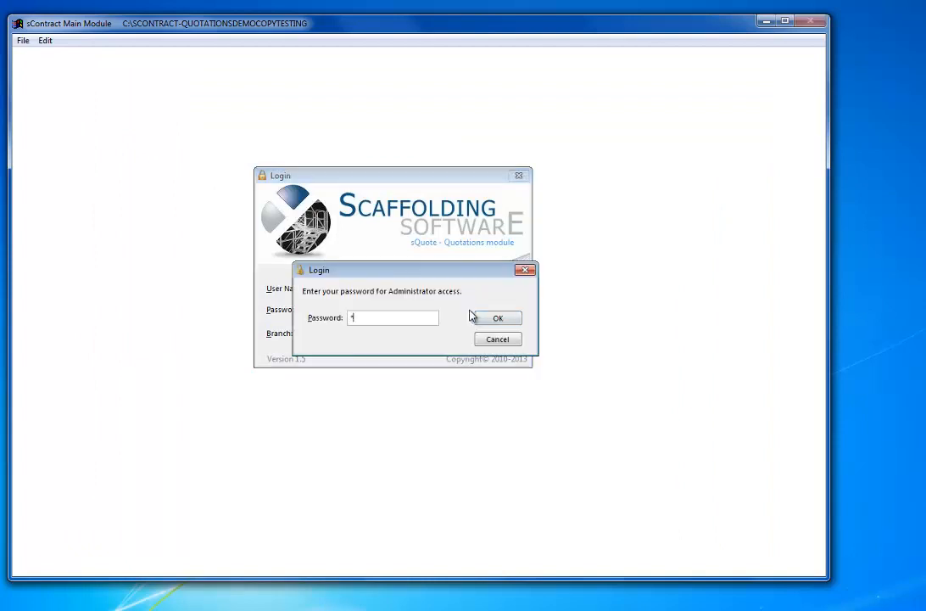
key("Return")
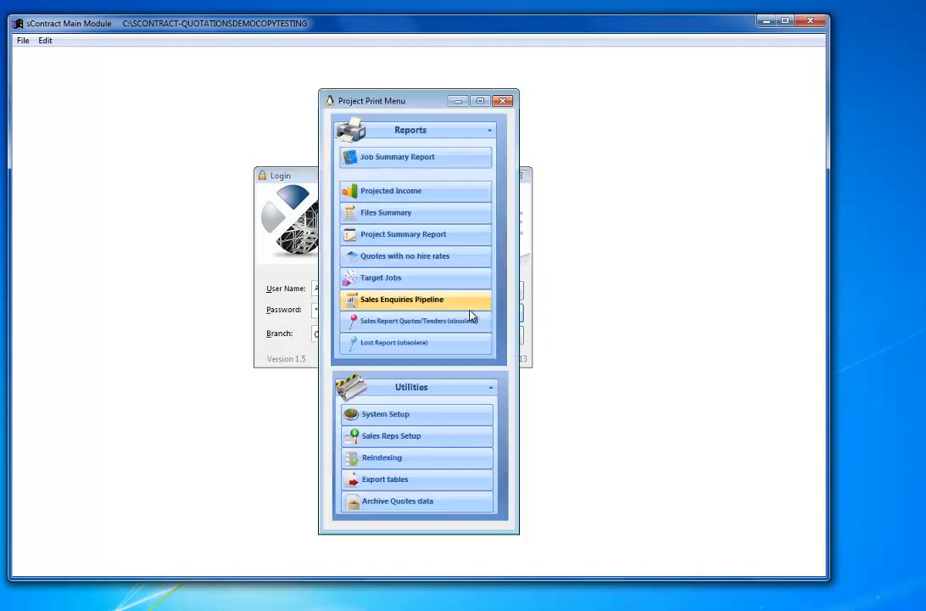
left_click(421, 421)
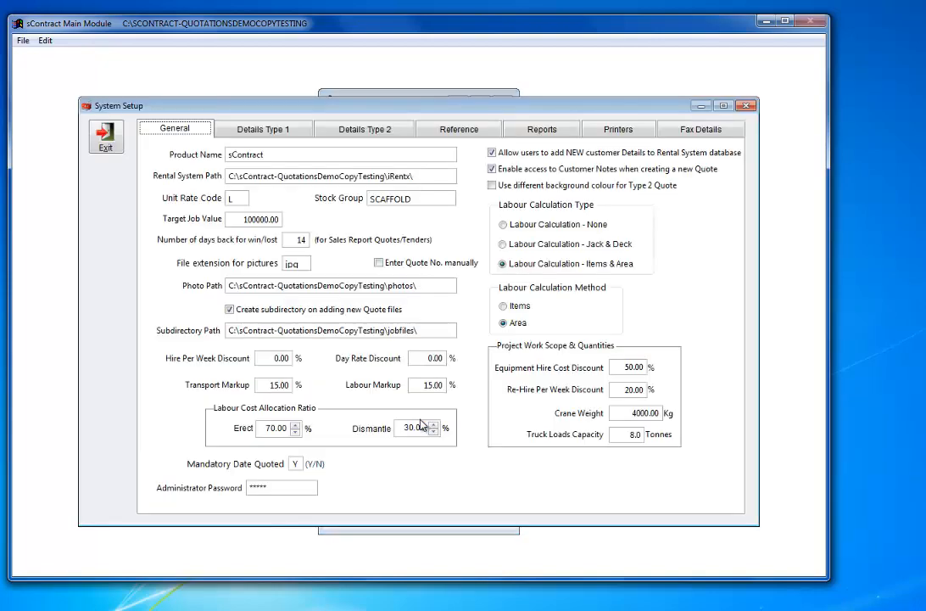
Open the Job Start Form report layout (jobstart) for editing and enlarge its designer window
left_click(556, 133)
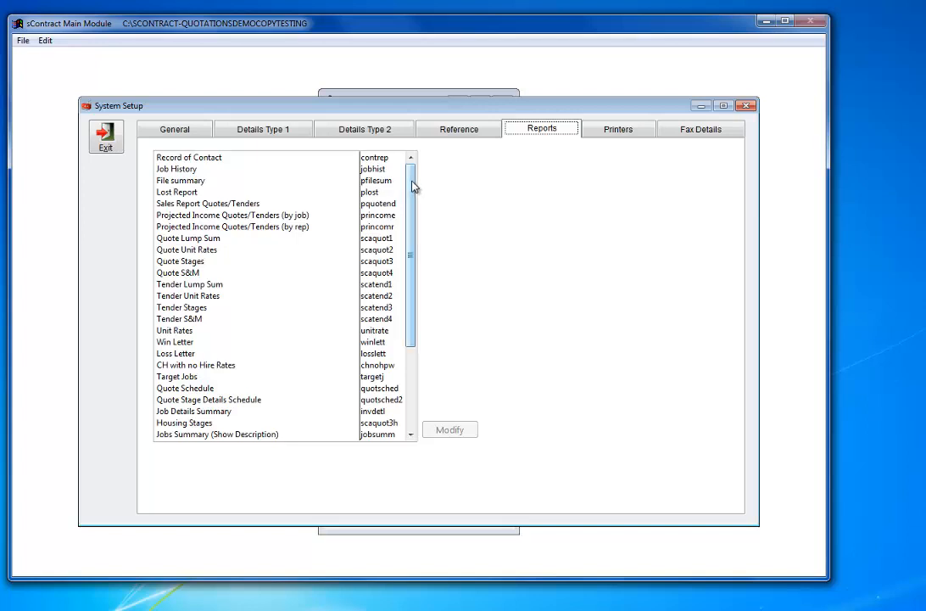
left_click_drag(413, 187, 414, 271)
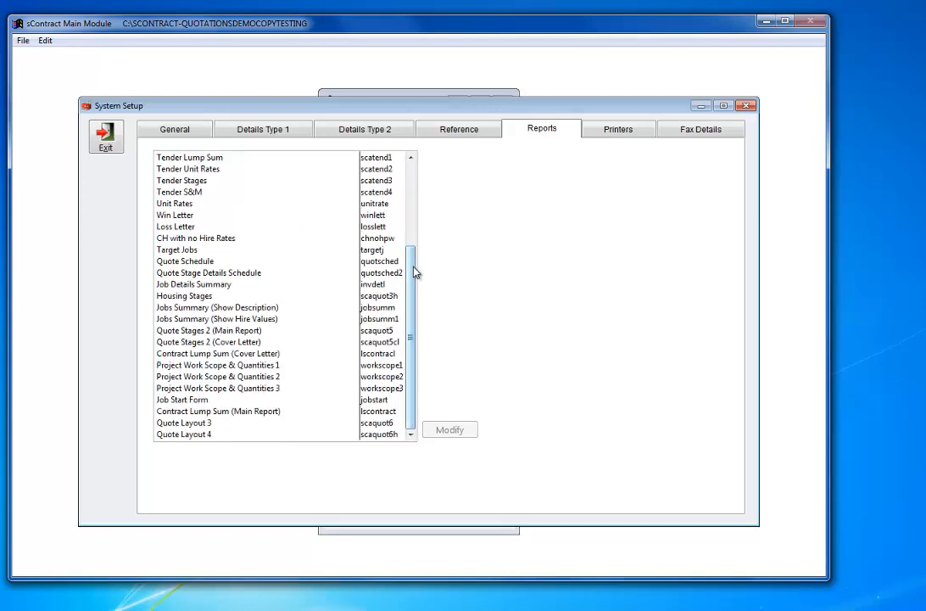
double_click(255, 401)
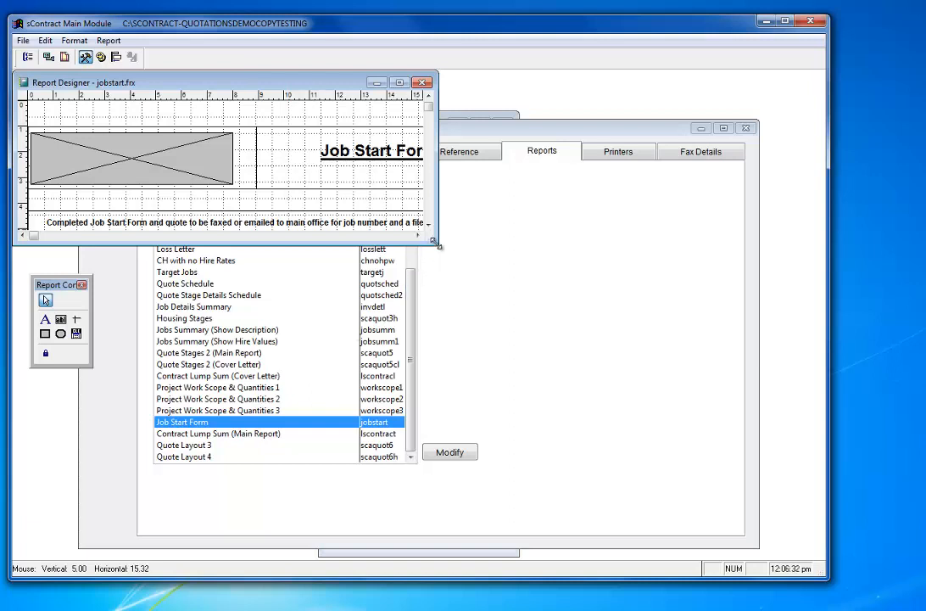
left_click_drag(435, 242, 596, 553)
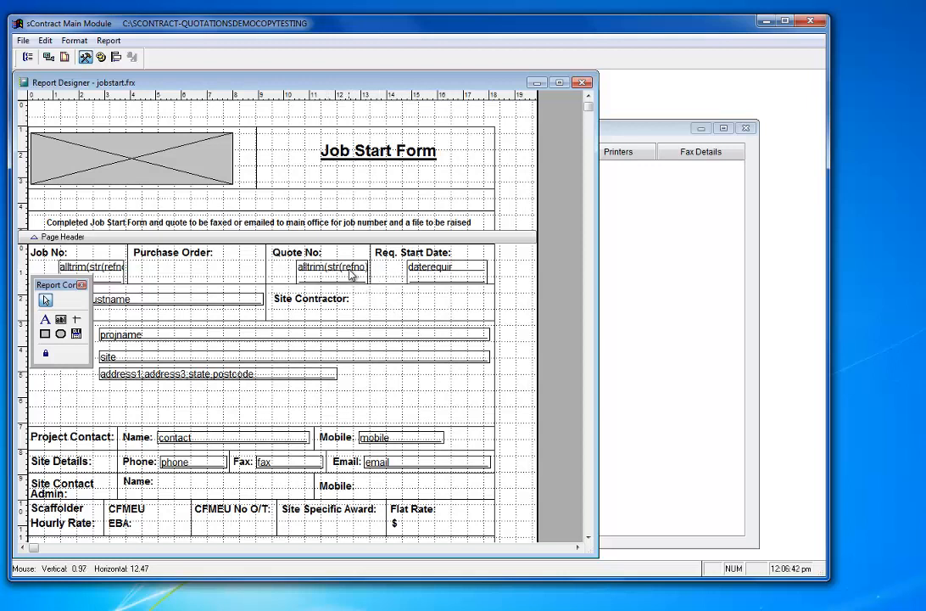
Examine the expressions behind the Quote No and Req. Start Date fields, leaving their properties as they are
left_click(432, 271)
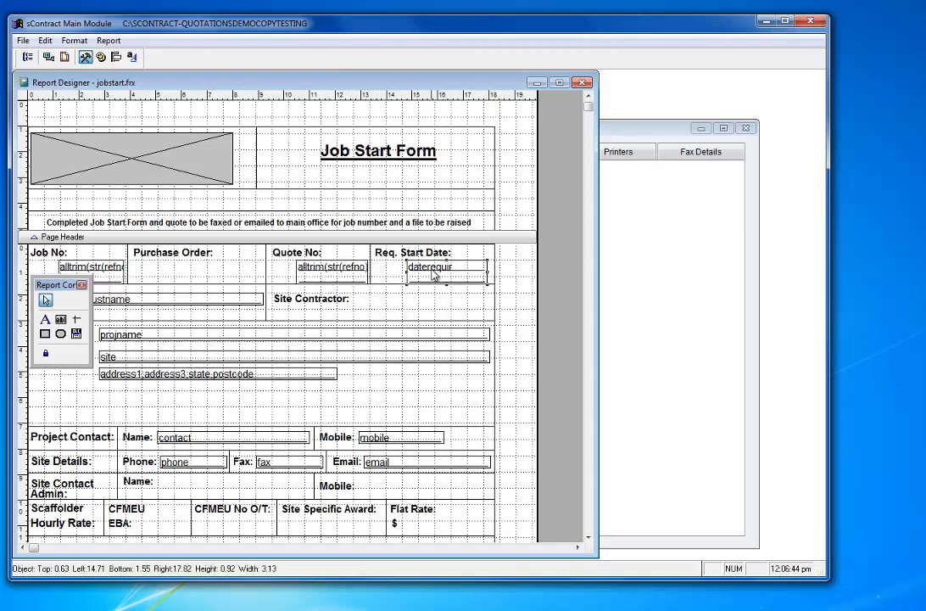
left_click(343, 272)
double_click(346, 272)
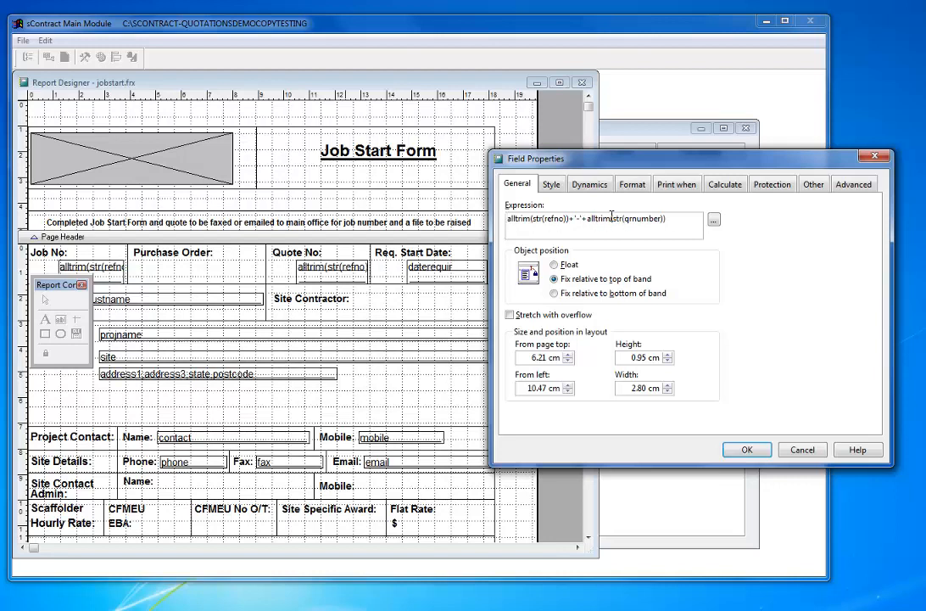
left_click(793, 451)
left_click(428, 270)
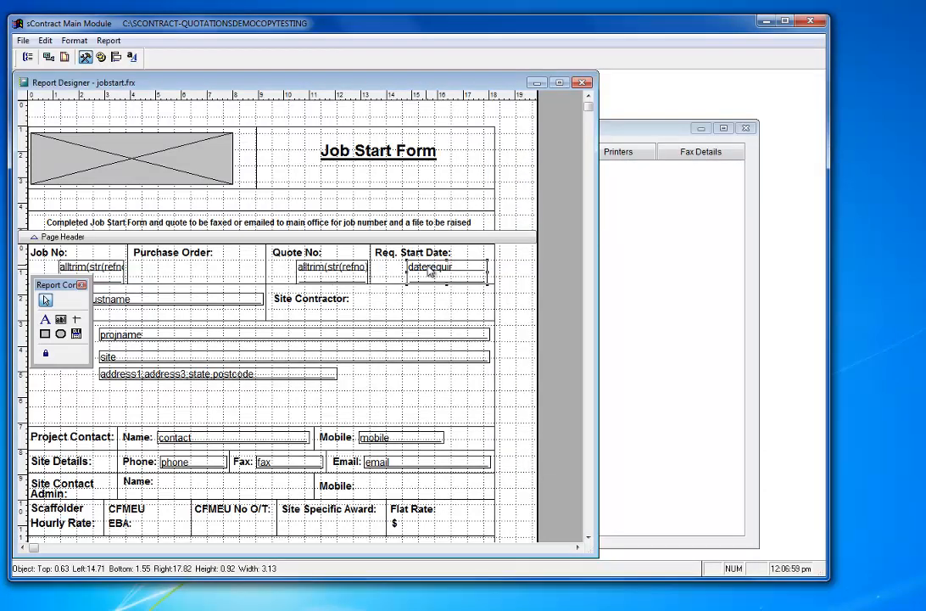
double_click(428, 270)
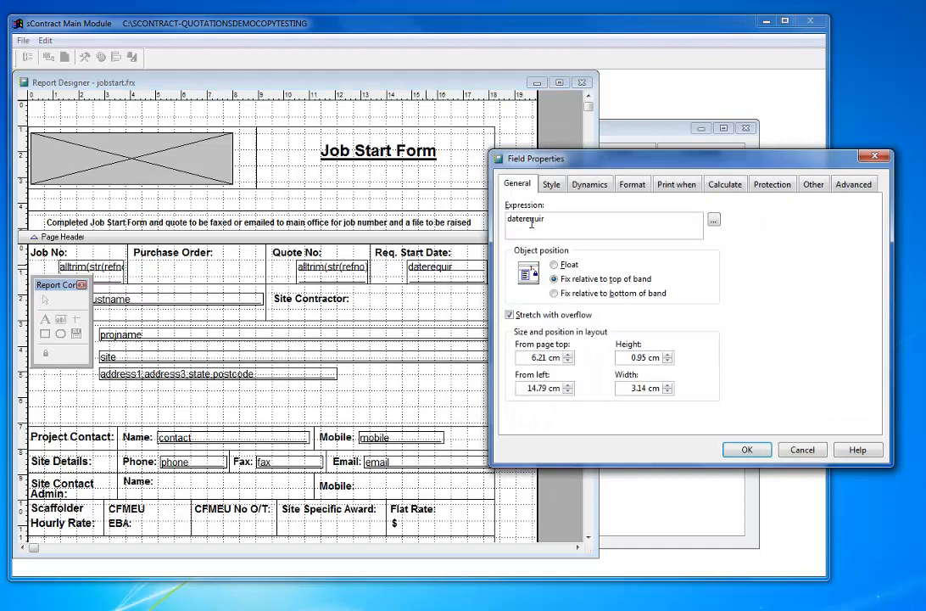
left_click(793, 449)
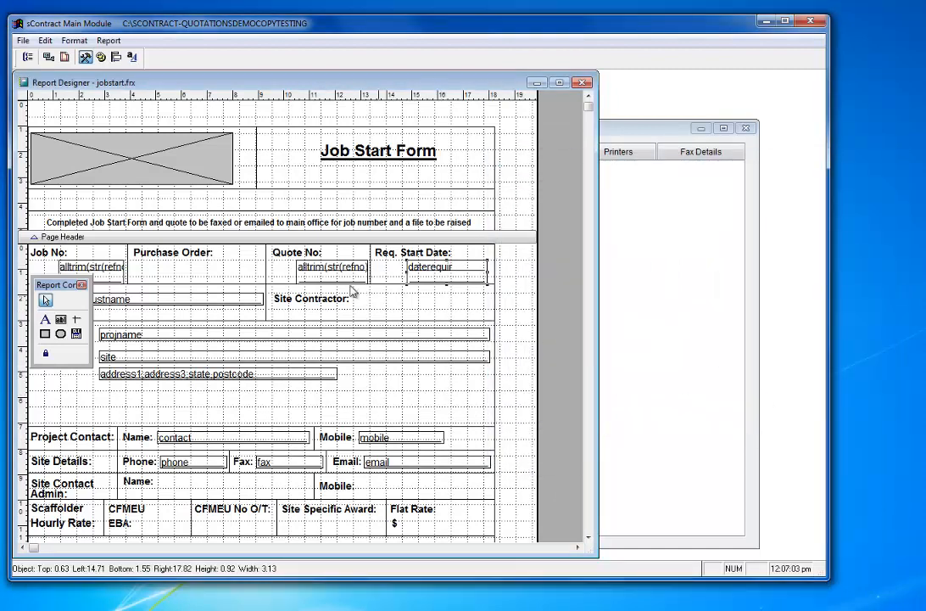
left_click(337, 157)
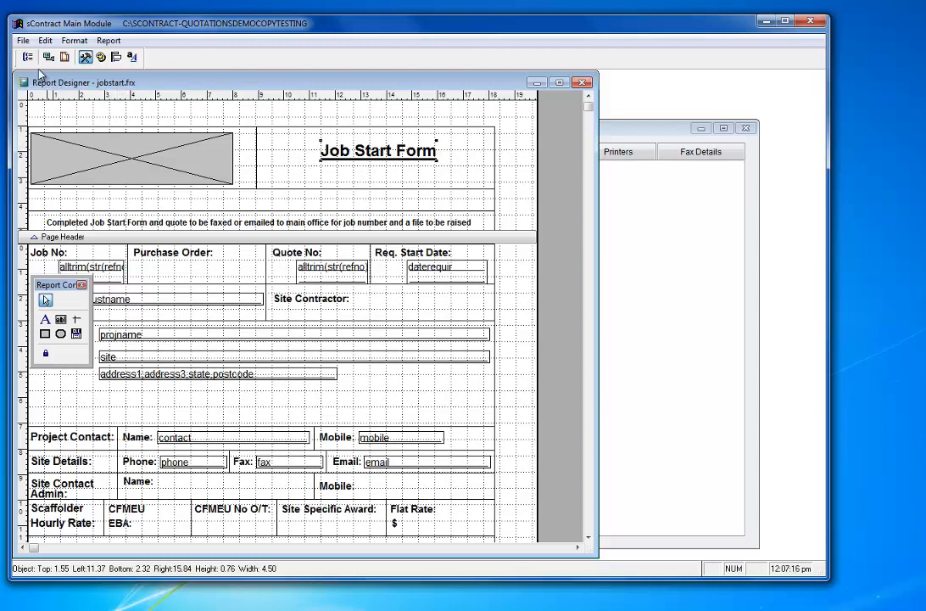
Save a backup copy of the report layout as jobstart_backup.frx and close the designer
left_click(24, 42)
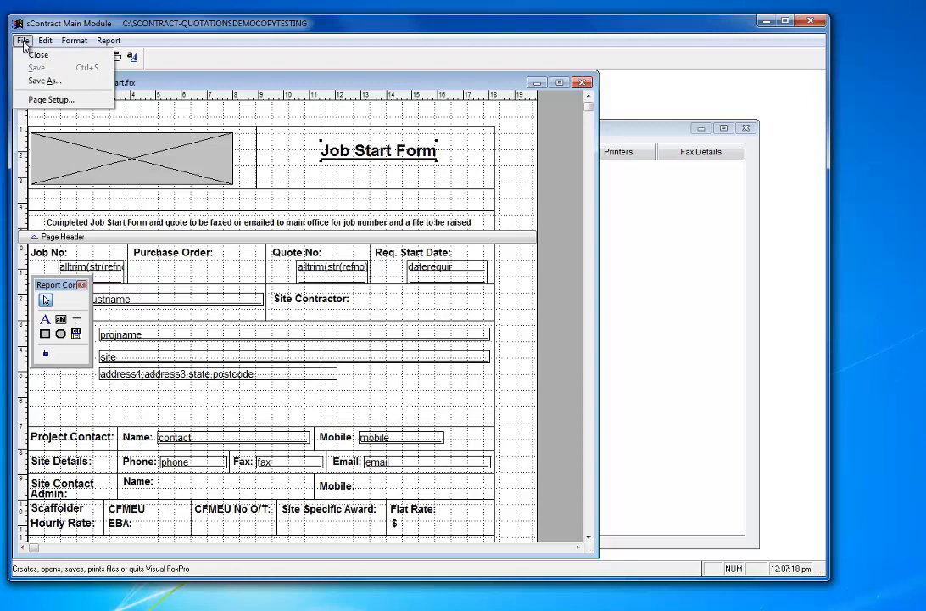
left_click(43, 81)
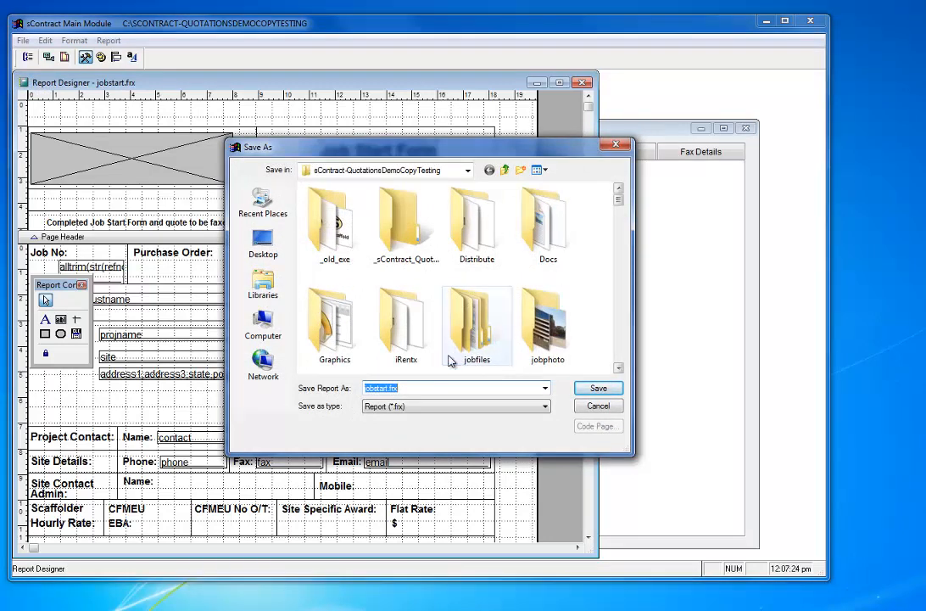
left_click(392, 387)
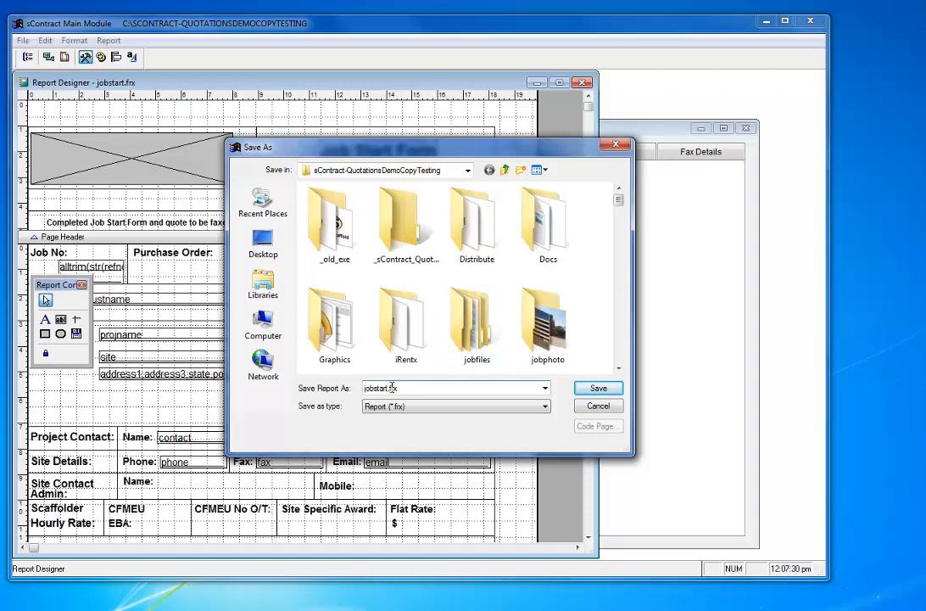
type("_")
type("3acku")
type("p")
left_click(596, 389)
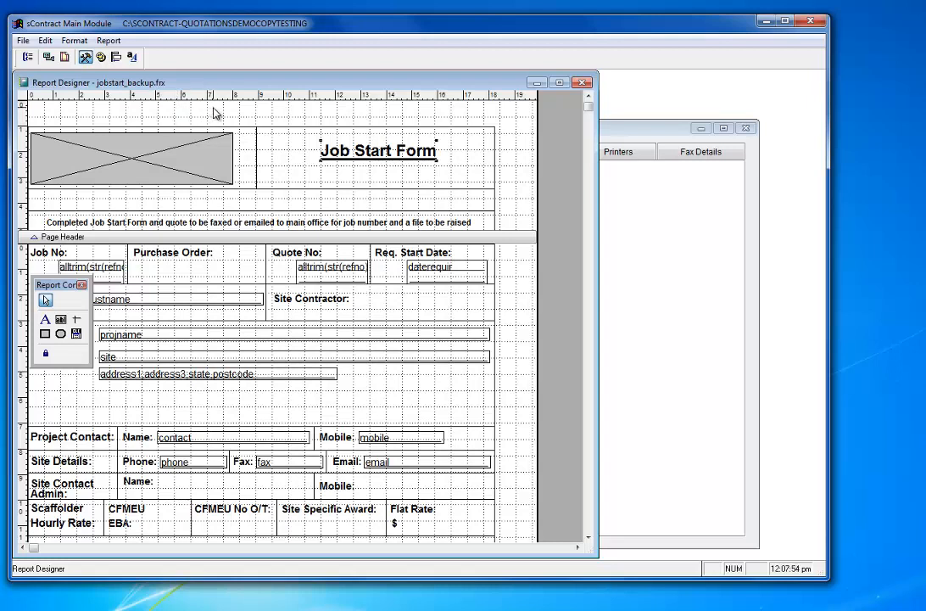
left_click(582, 82)
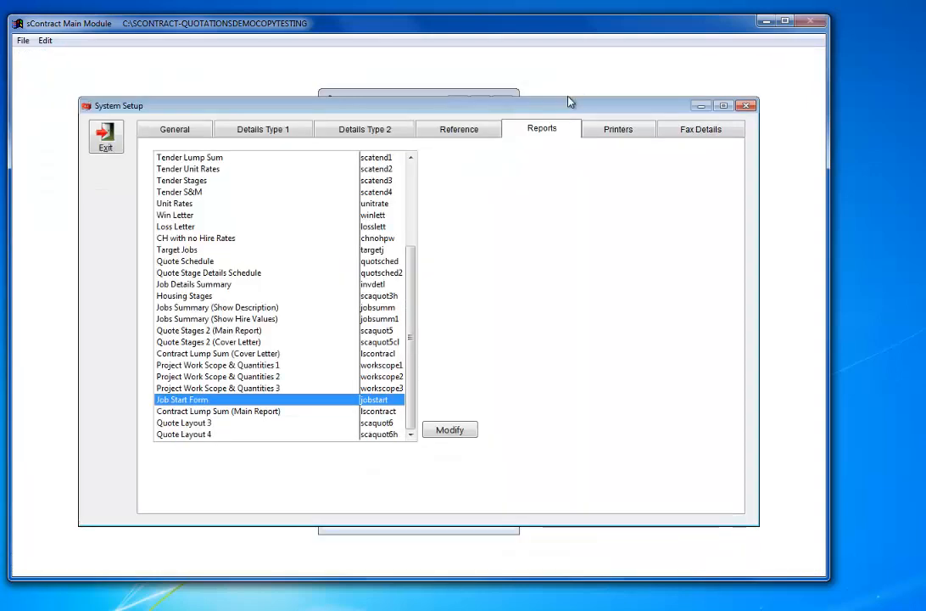
Reopen the Job Start Form layout in an enlarged designer window and cut the picture placeholder beside the form title
double_click(214, 405)
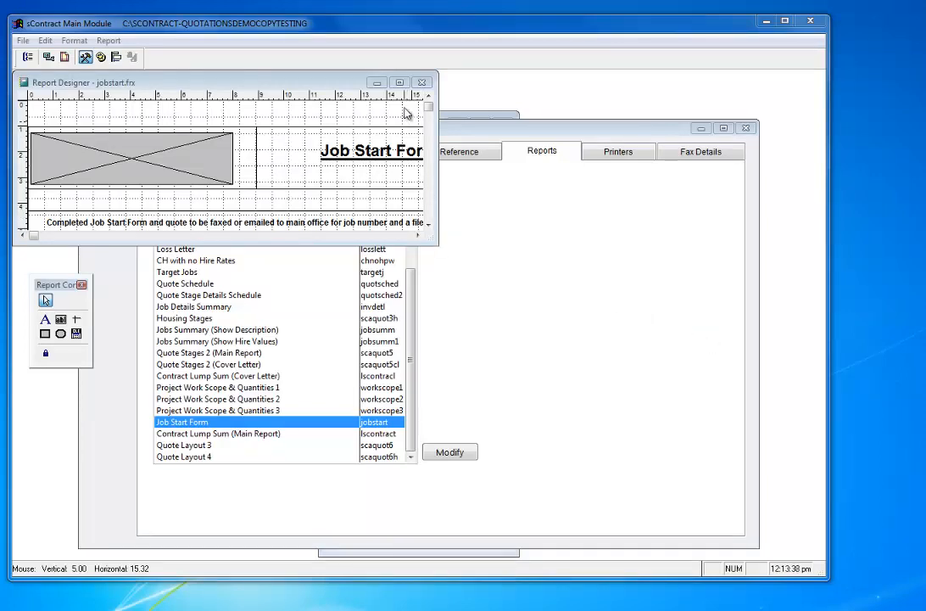
left_click_drag(438, 244, 599, 556)
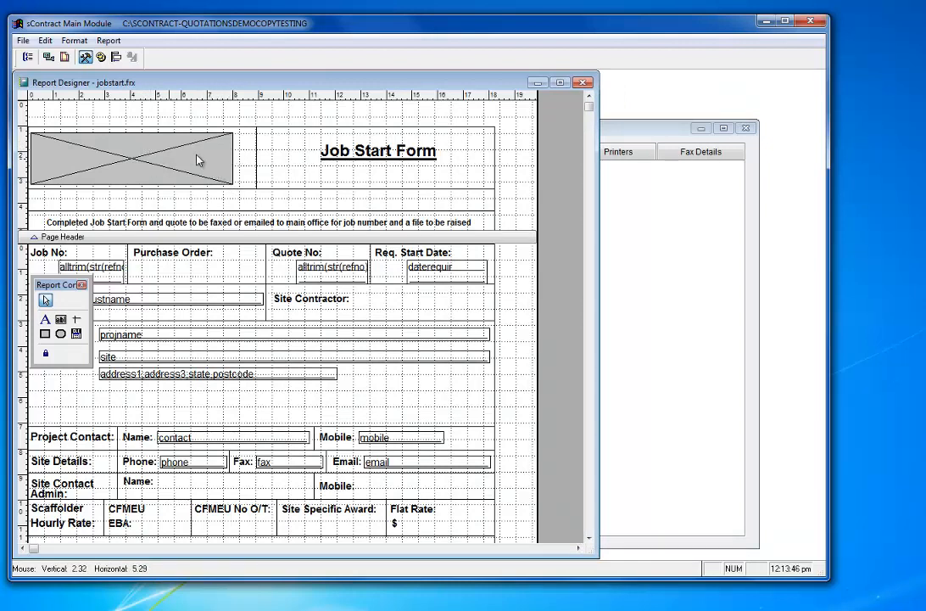
left_click(133, 158)
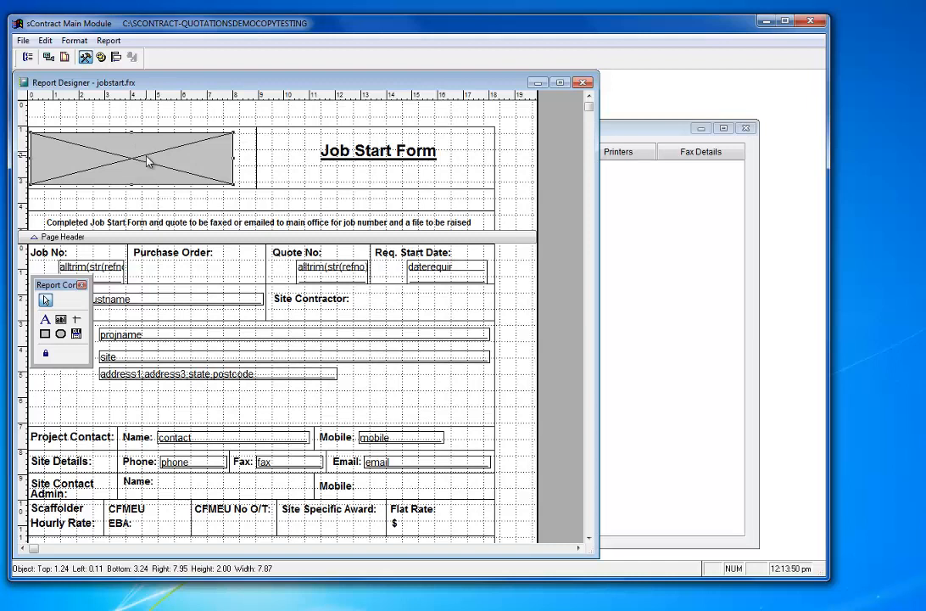
right_click(199, 161)
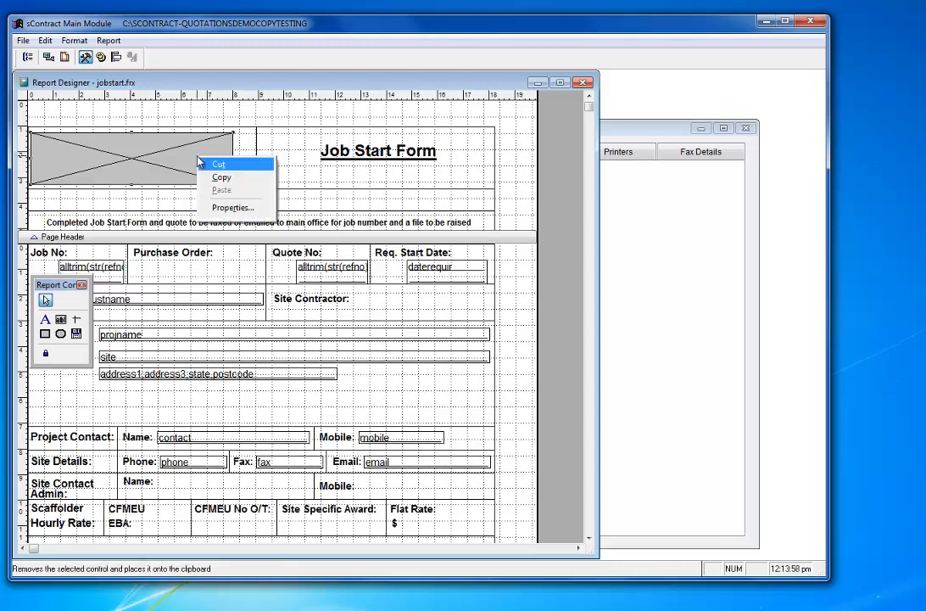
left_click(204, 163)
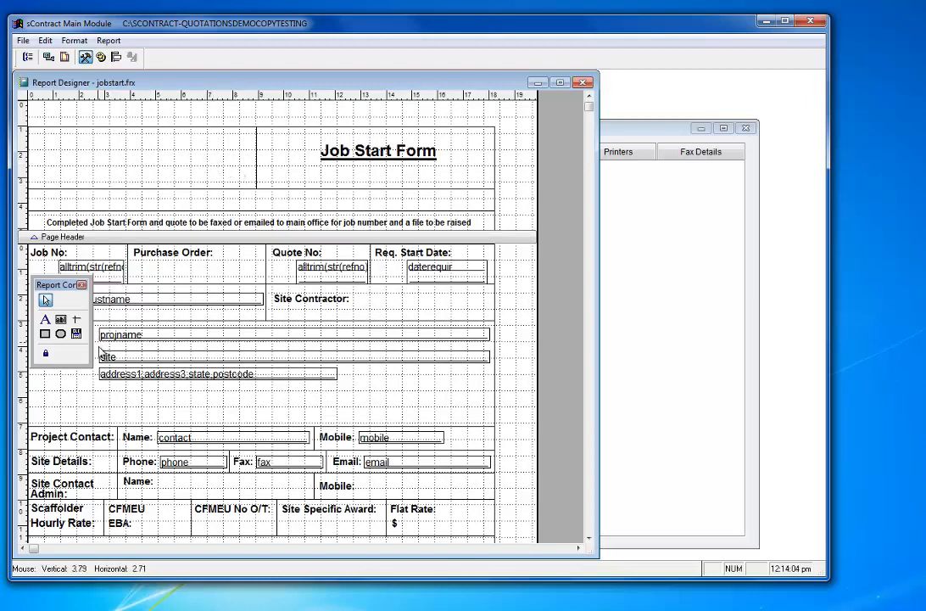
Arrange the Report Controls palette in a single row and draw a picture control about 7 × 1.9 cm in the empty header cell
left_click_drag(87, 363, 179, 312)
left_click_drag(193, 377, 190, 346)
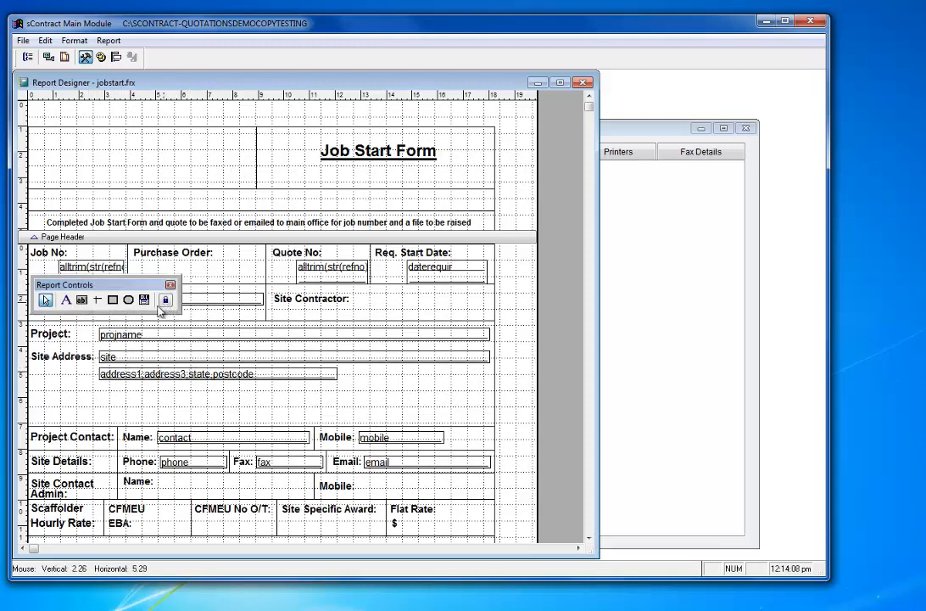
left_click(82, 301)
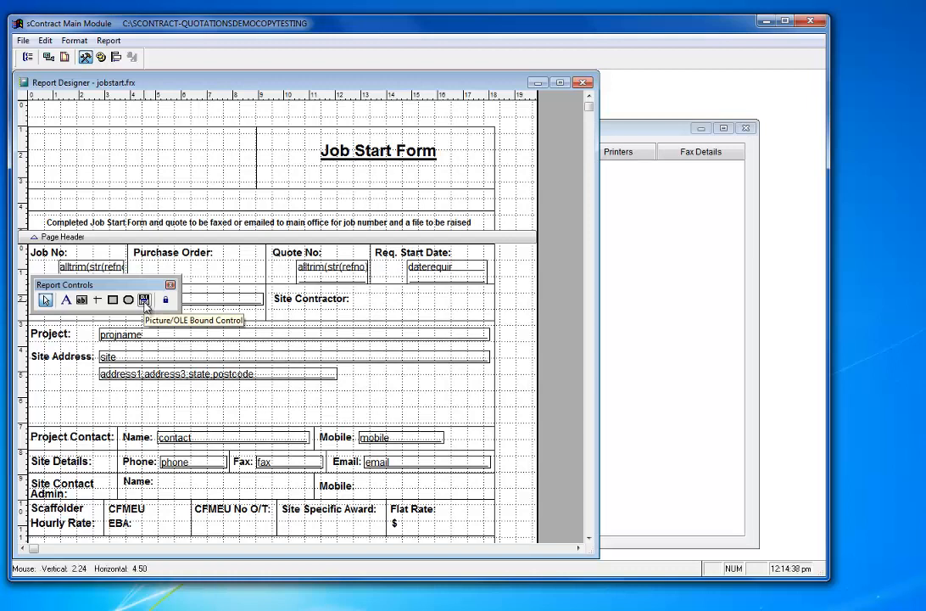
left_click(145, 302)
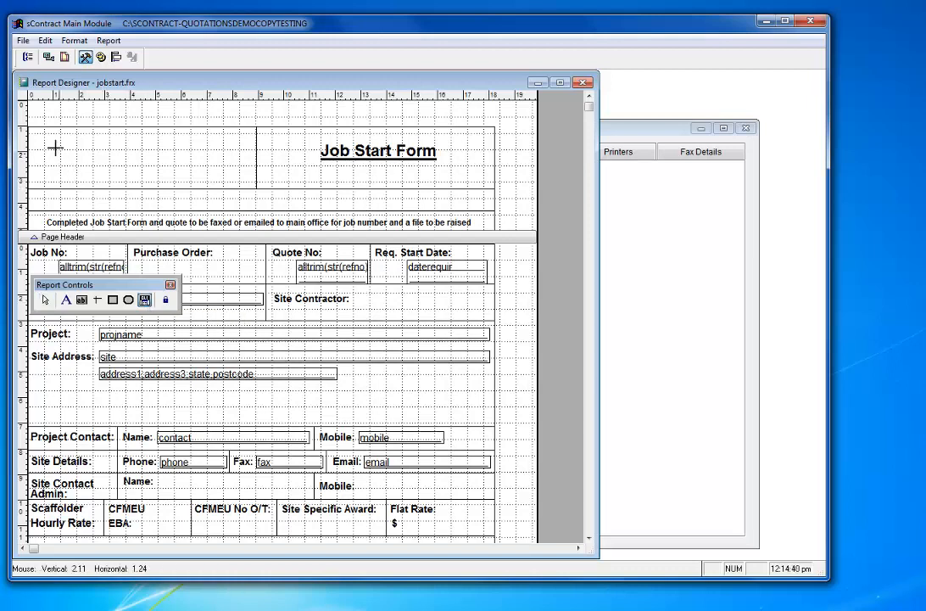
left_click_drag(35, 131, 216, 185)
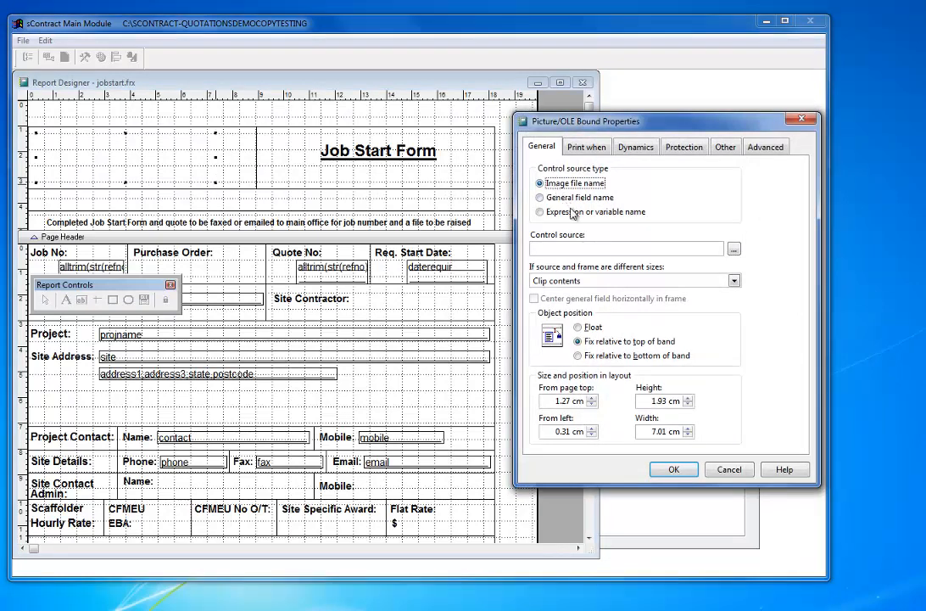
Set the picture's source to the image file SS_03-3.jpg and make it scale contents while retaining shape
left_click(734, 250)
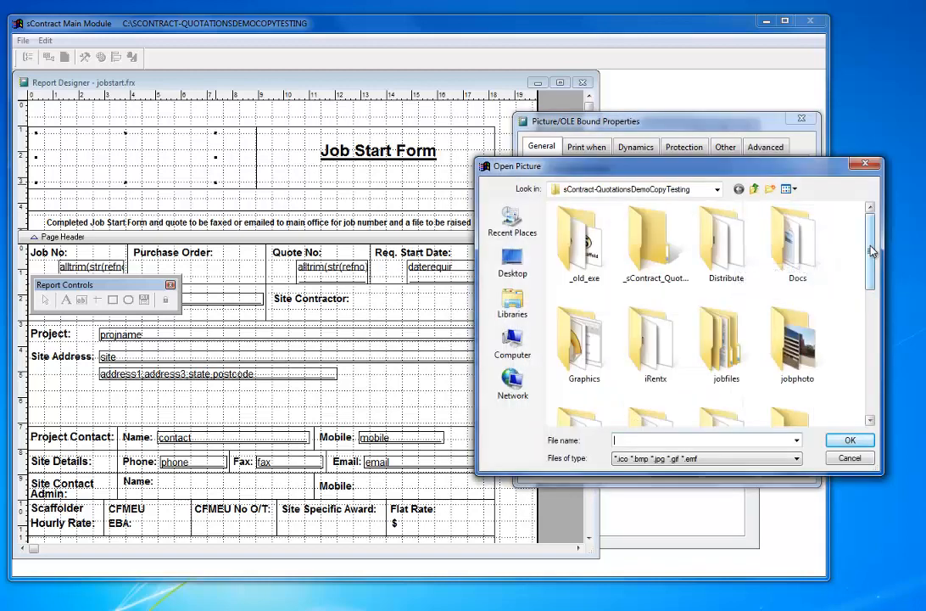
left_click_drag(870, 252, 859, 395)
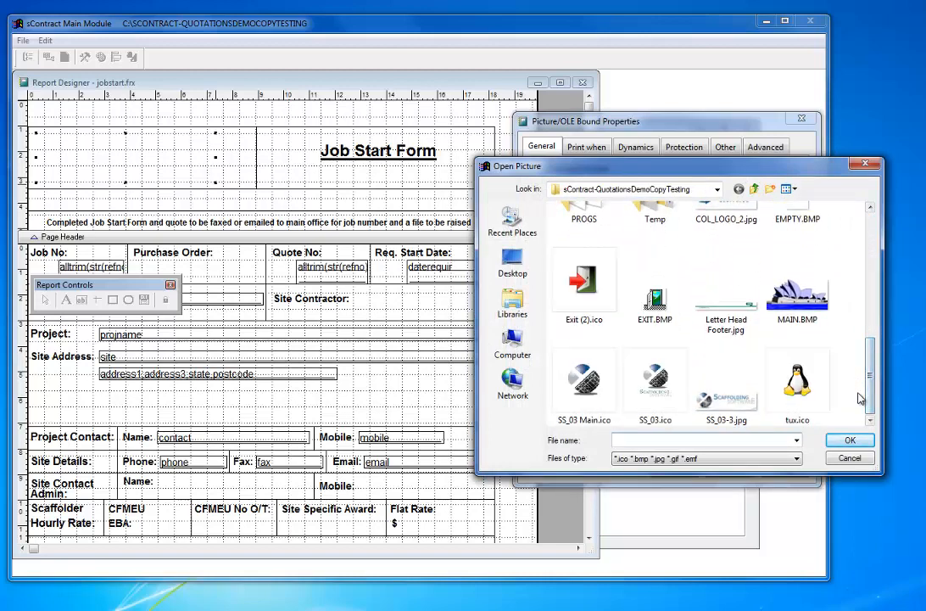
left_click(747, 397)
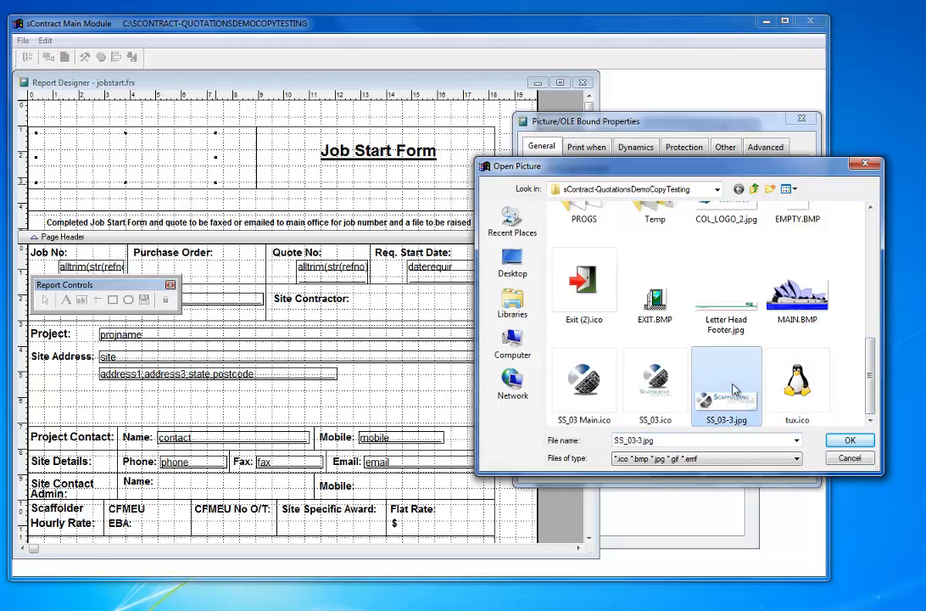
left_click(848, 440)
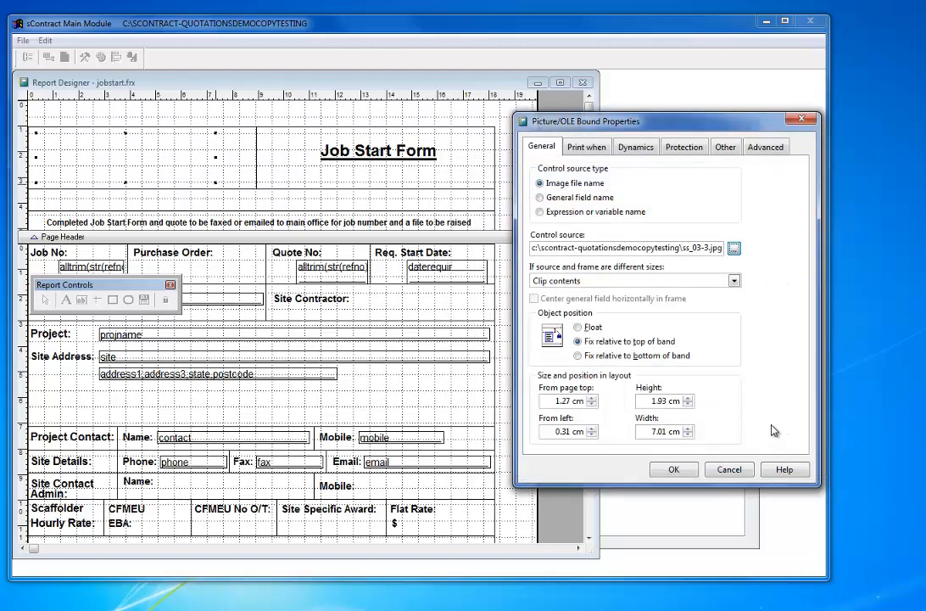
left_click(734, 283)
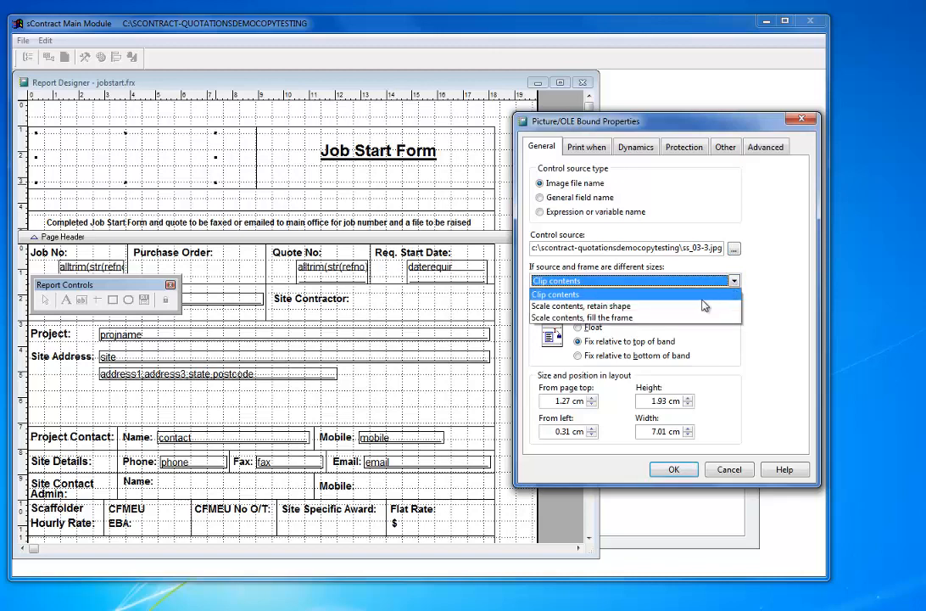
left_click(646, 306)
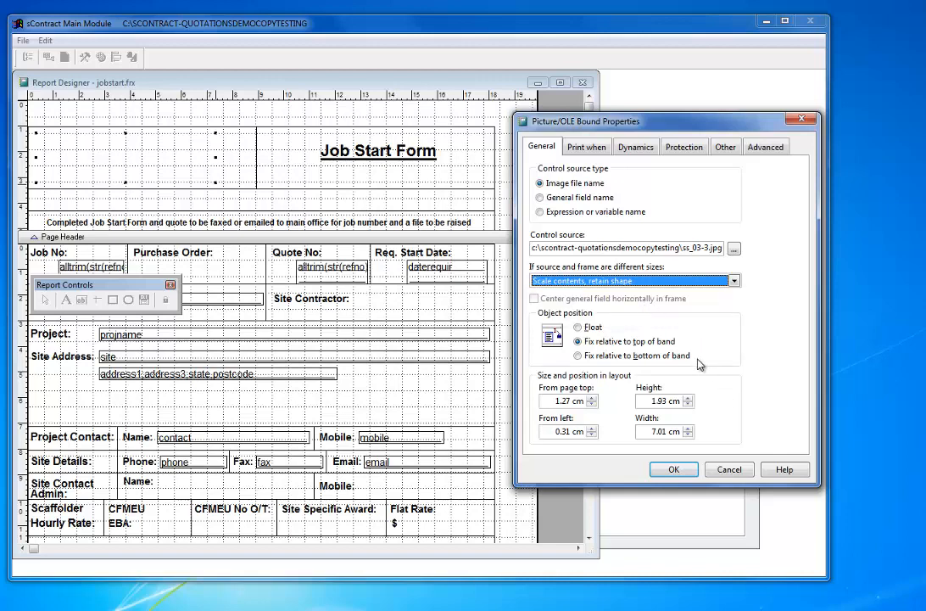
left_click(674, 470)
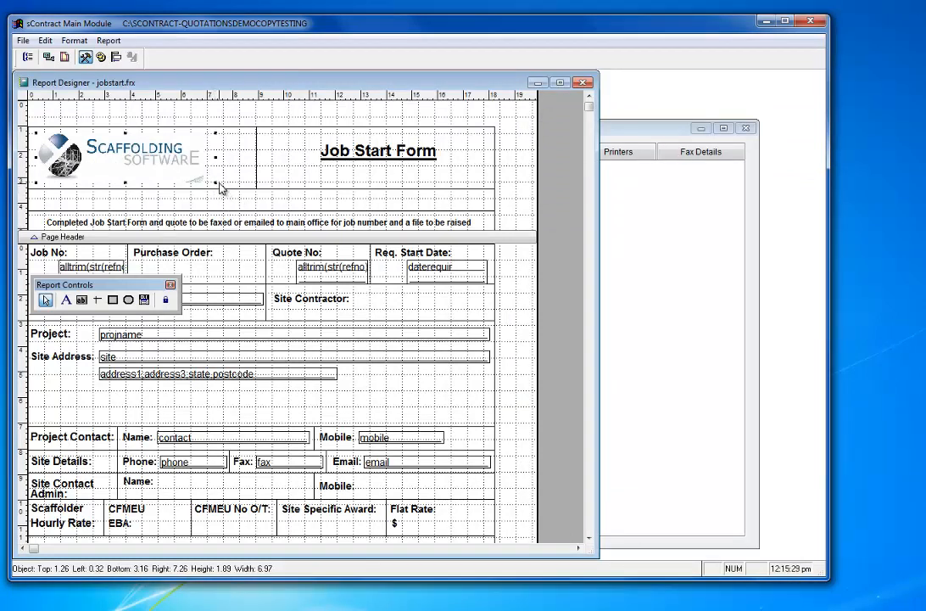
Narrow the logo to about 6.5 cm and nudge it to about 1.21 cm from the top and 0.32 cm from the left edge
left_click_drag(219, 188, 240, 185)
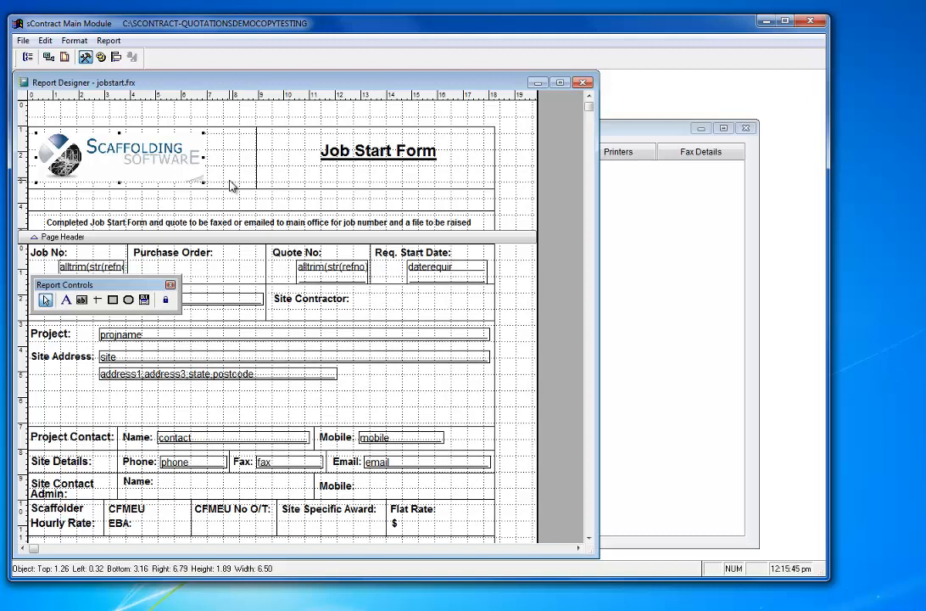
key("Right")
key("Right")
key("Right")
key("Right")
key("Right")
key("Right")
key("Right")
key("Right")
key("Right")
key("Right")
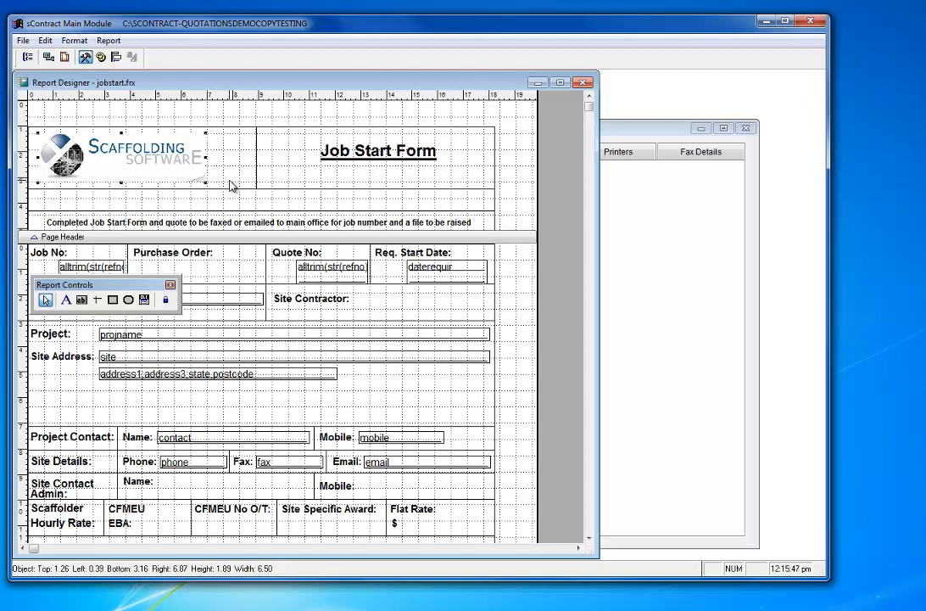
key("Left")
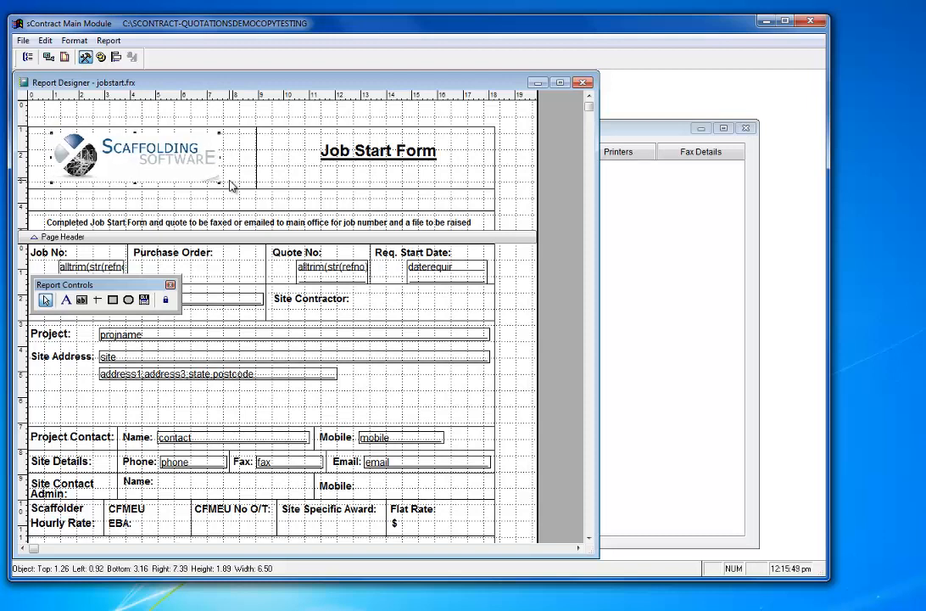
key("Left")
key("Left")
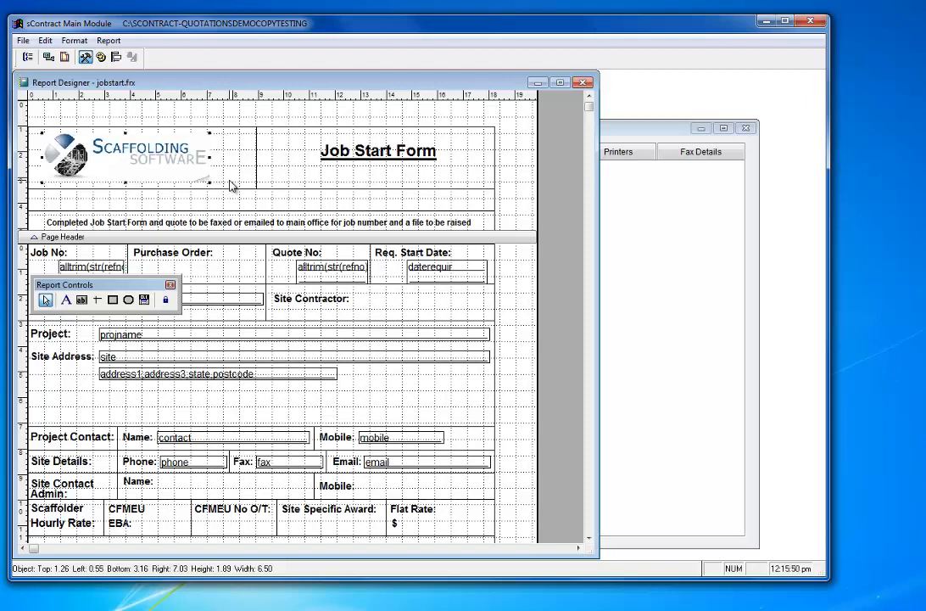
key("Left")
key("Left")
key("Left")
key("Left")
key("Left")
key("Left")
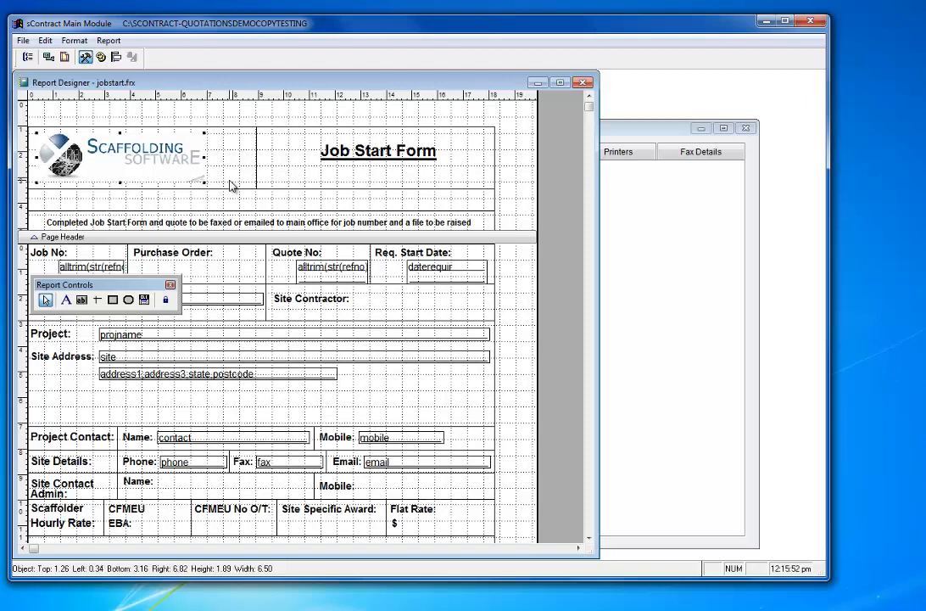
key("Right")
key("Right")
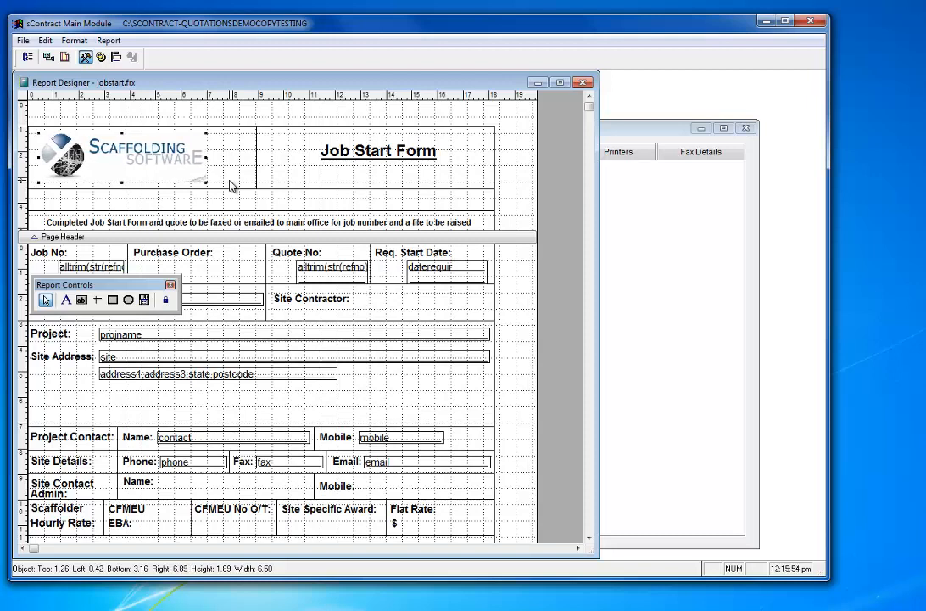
key("Down")
key("Right")
key("Down")
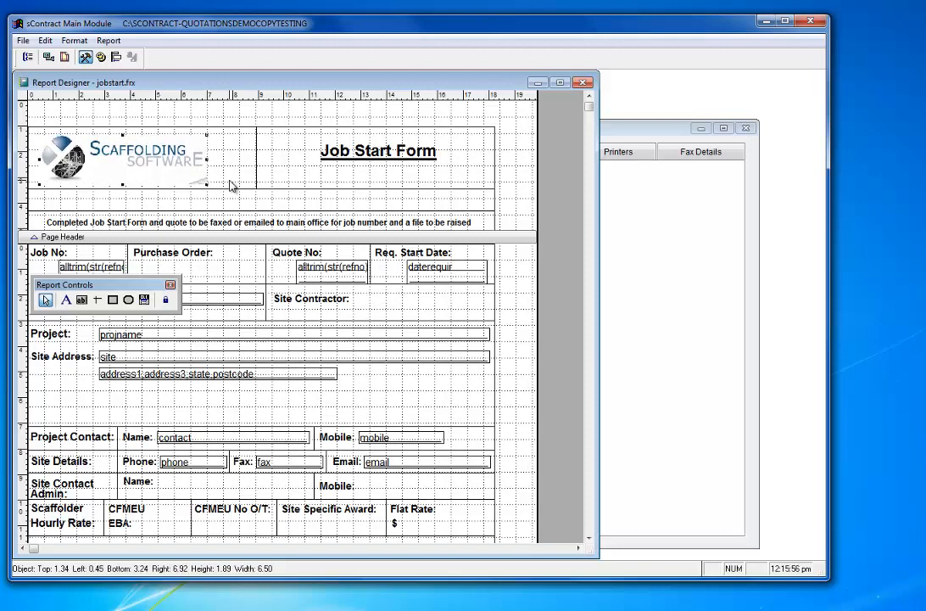
key("Up")
key("Left")
key("Left")
key("Up")
key("Left")
key("Up")
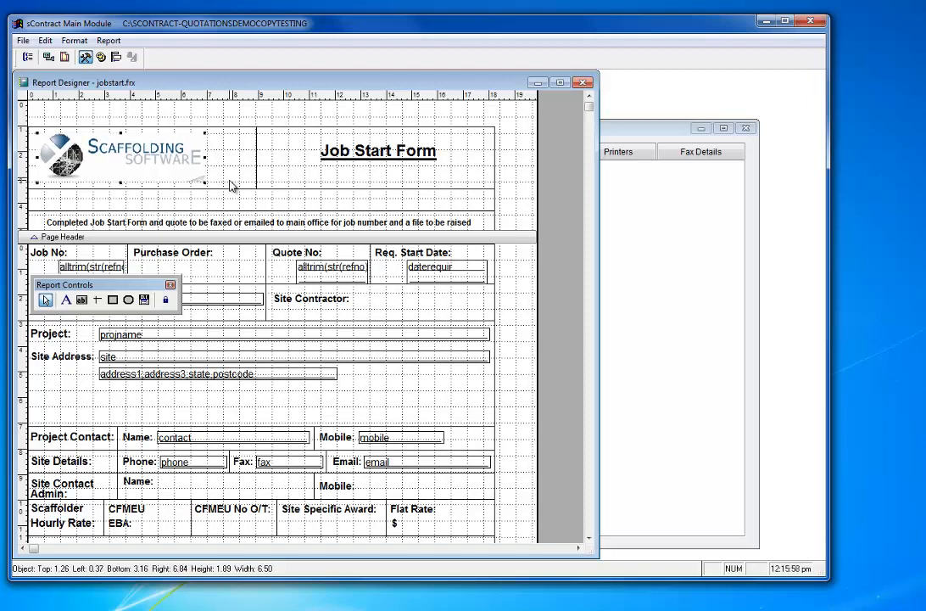
key("Up")
key("Up")
key("Left")
key("Left")
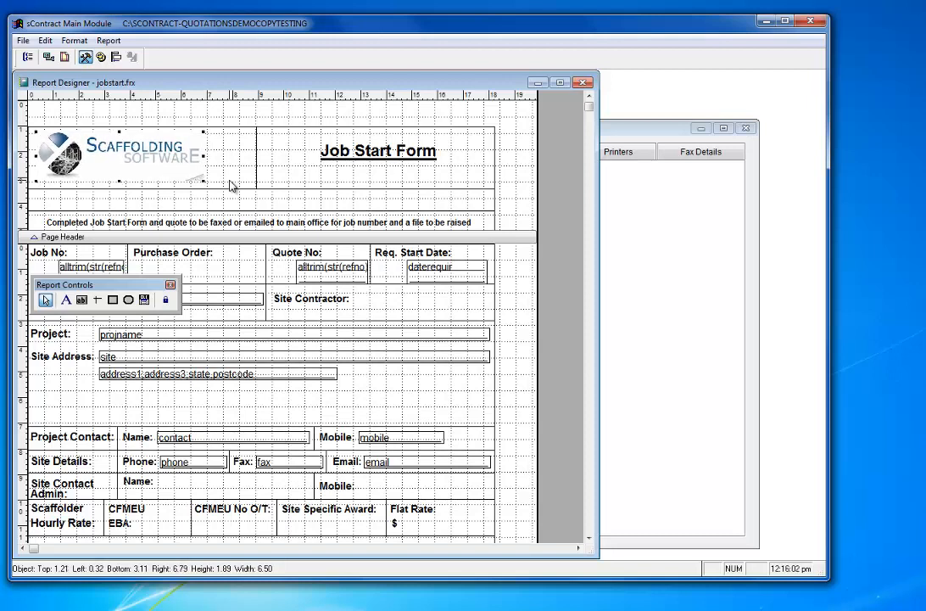
key("shift+Right")
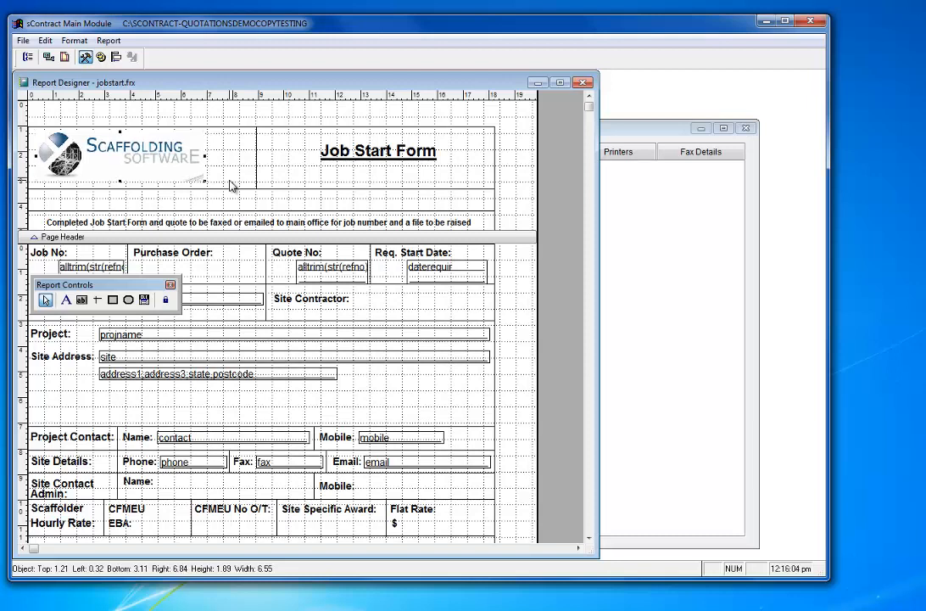
key("shift+Left")
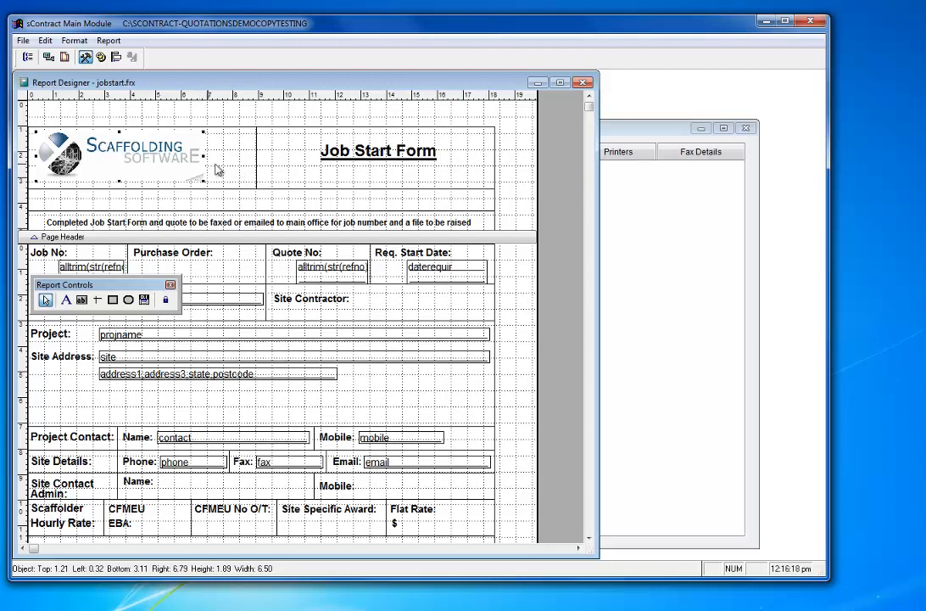
left_click(246, 172)
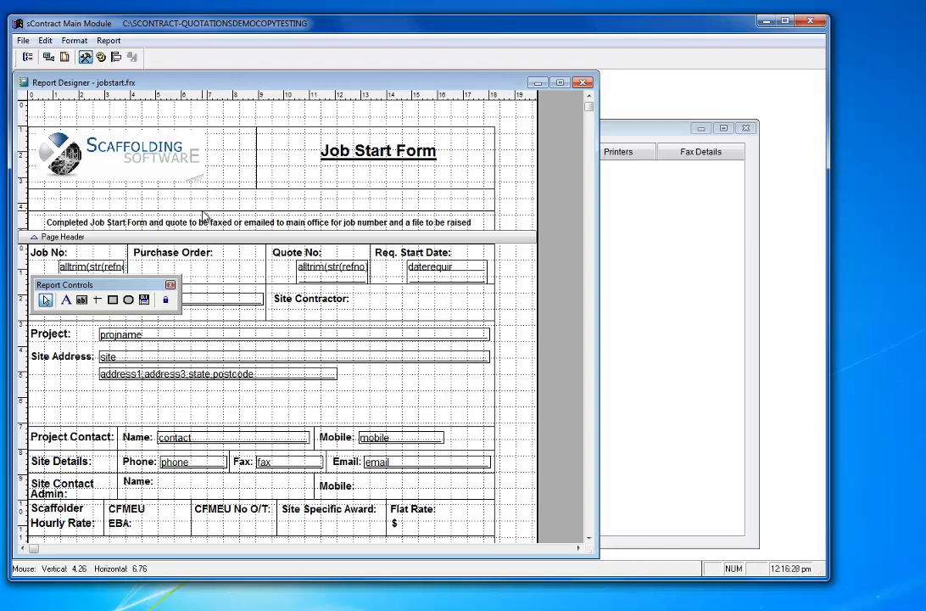
Add a text label reading "JOB START - WORKSHEET" above the logo
left_click(66, 300)
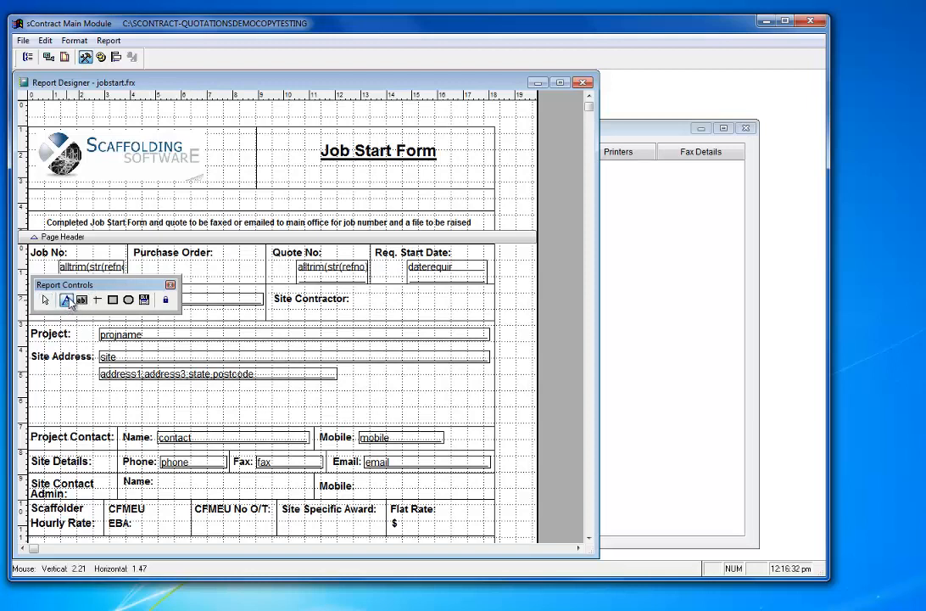
left_click(58, 112)
key("Caps_Lock")
type("JOB ")
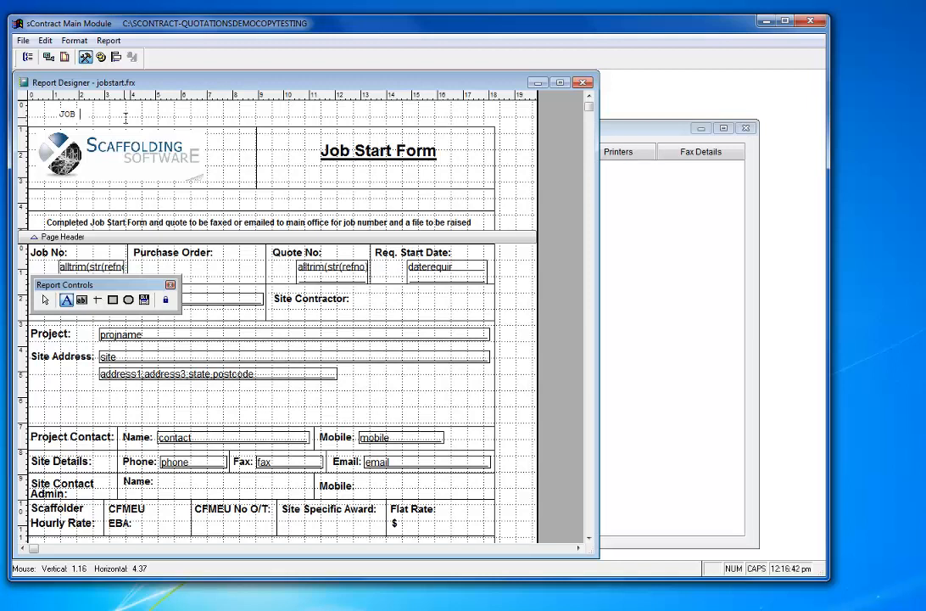
type("START - WORKSHEET")
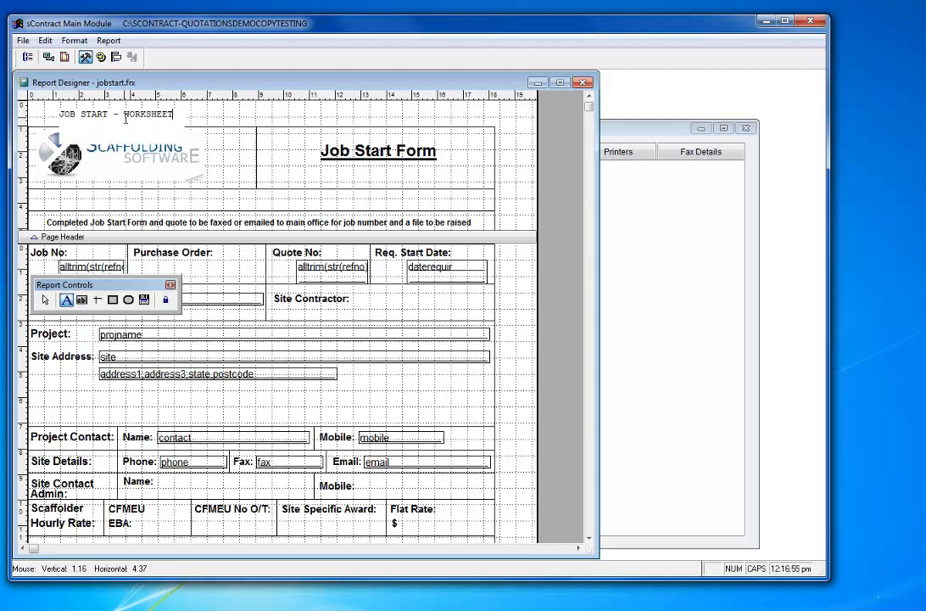
left_click(226, 117)
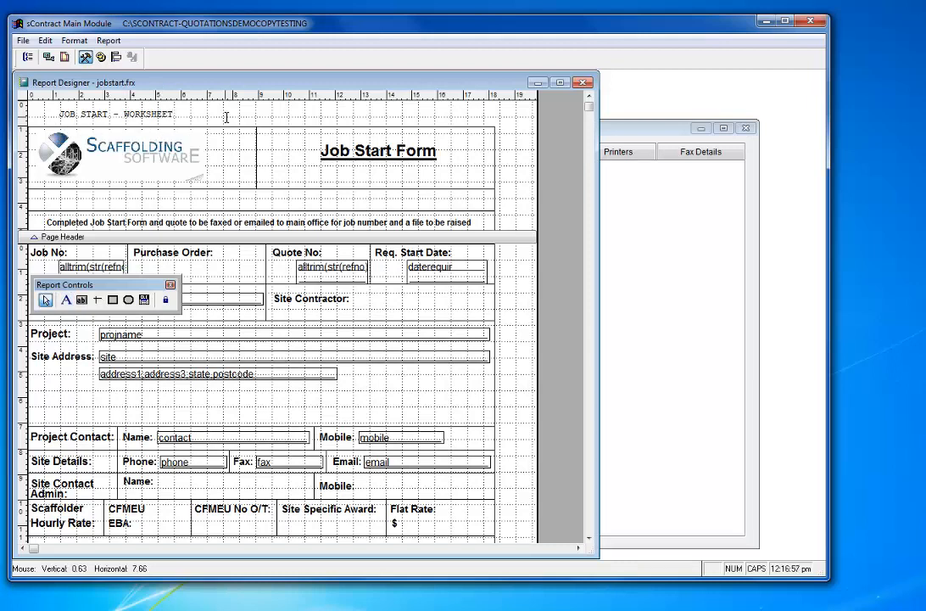
Format the JOB START - WORKSHEET label in Calibri, Bold, size 14
left_click(165, 119)
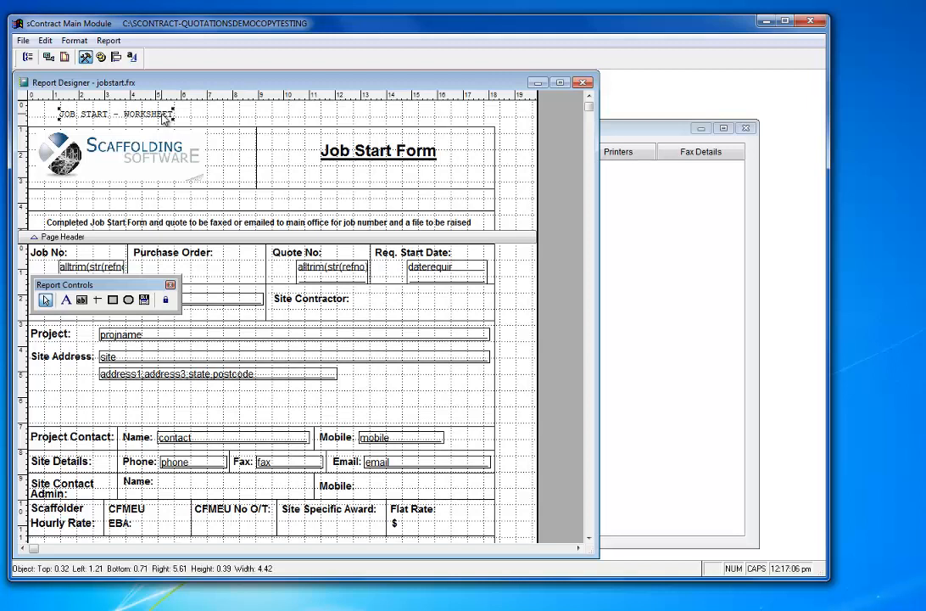
left_click(75, 40)
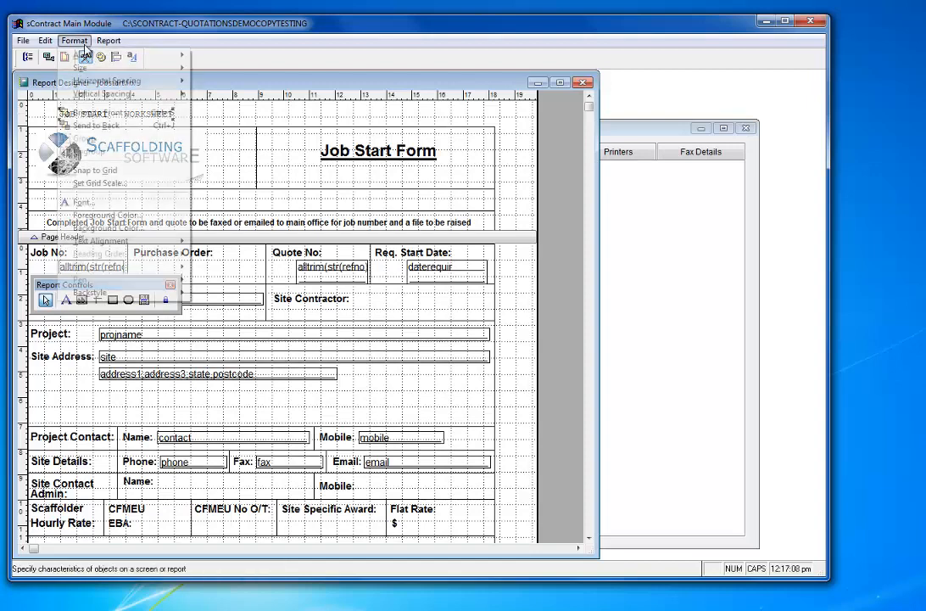
left_click(131, 201)
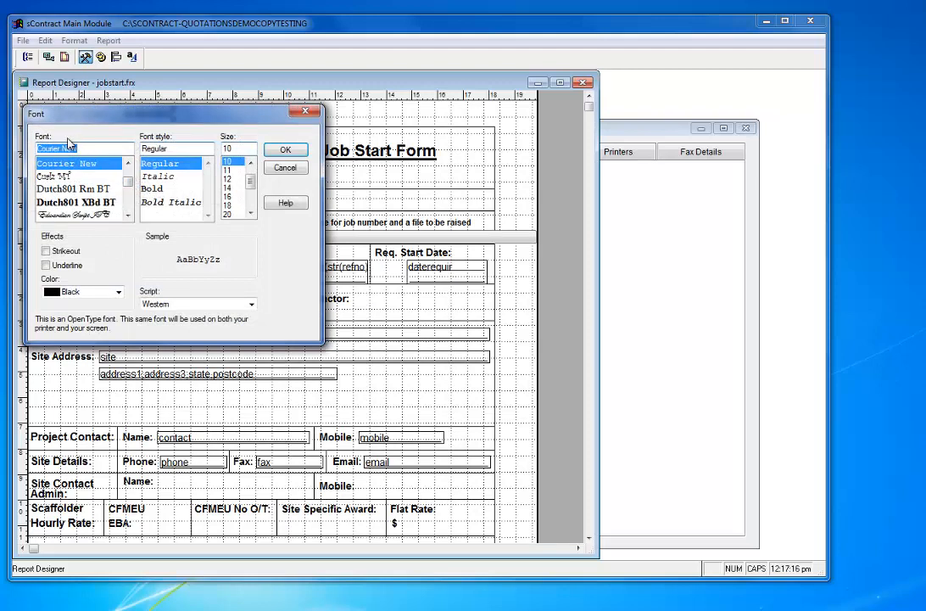
type("CA")
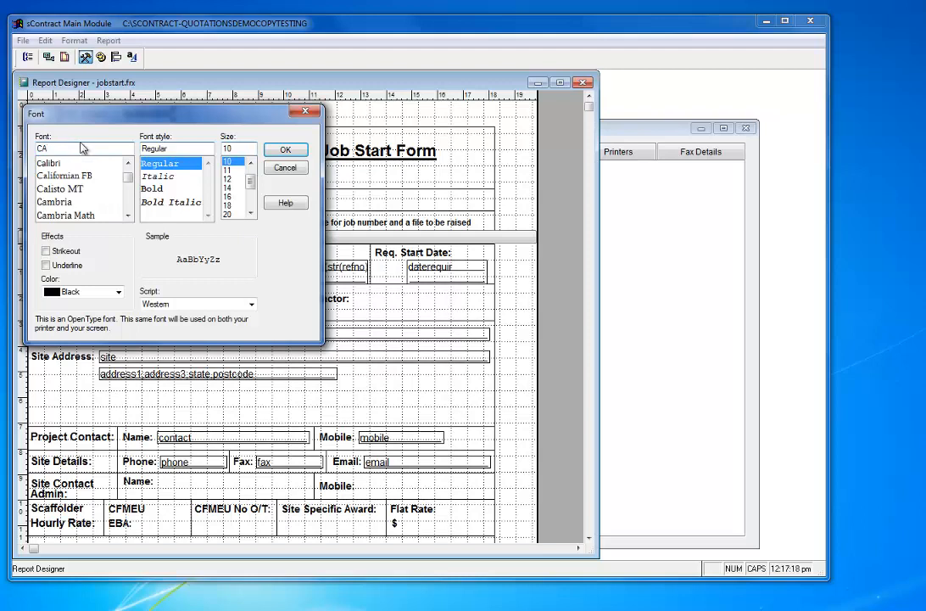
left_click(69, 164)
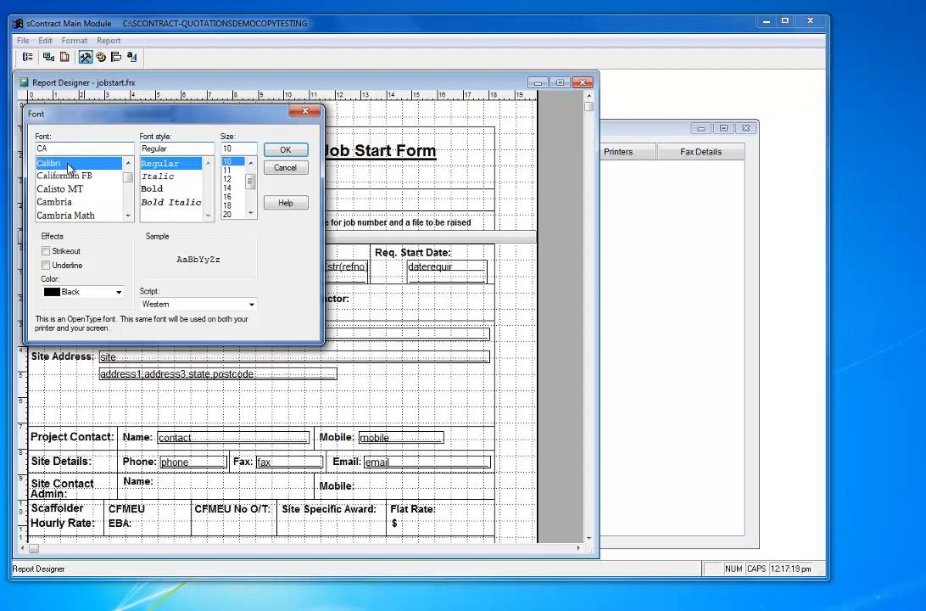
left_click(151, 188)
left_click(227, 187)
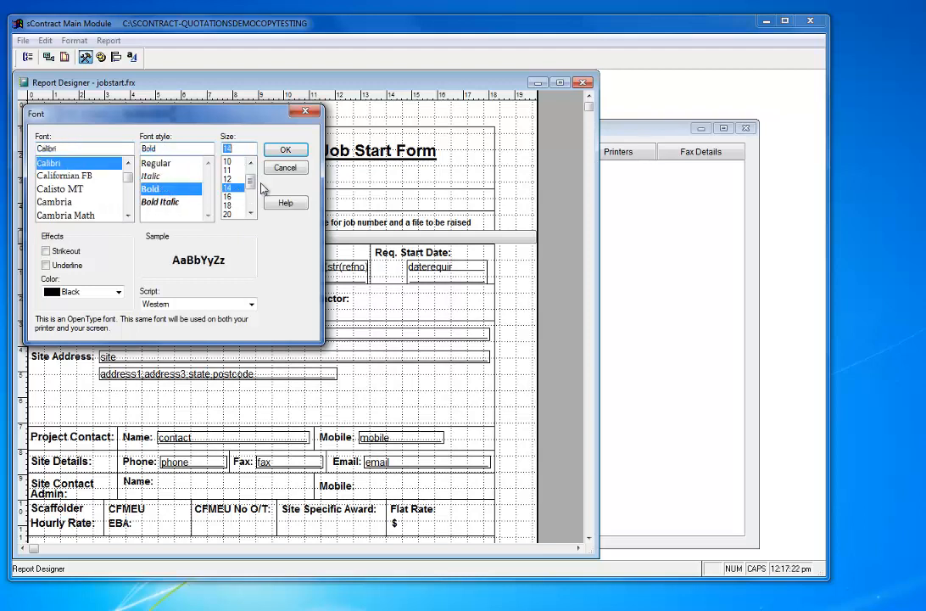
left_click(285, 152)
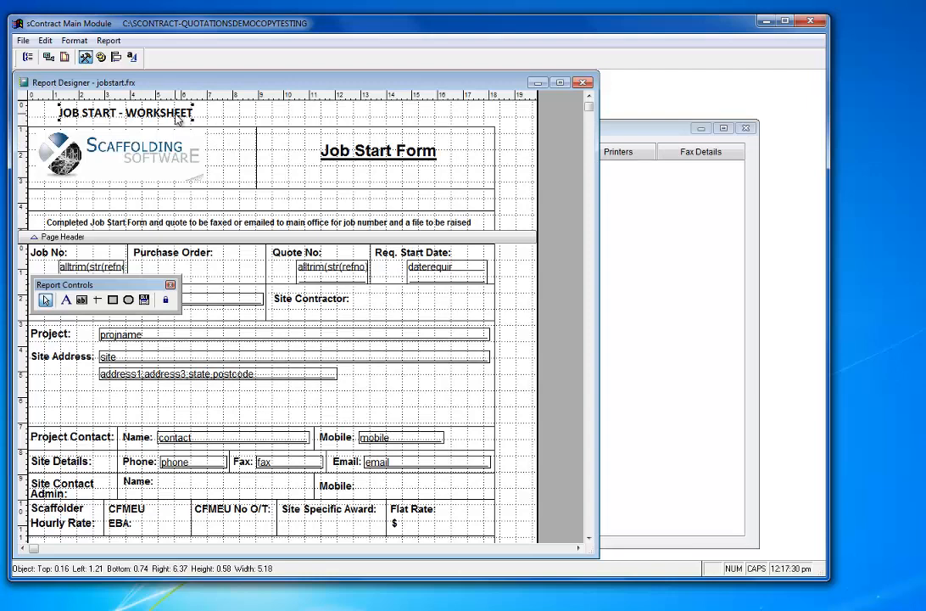
Reposition the JOB START - WORKSHEET label to about 0.95 cm from the left edge and 0.24 cm from the top
left_click_drag(176, 119, 172, 121)
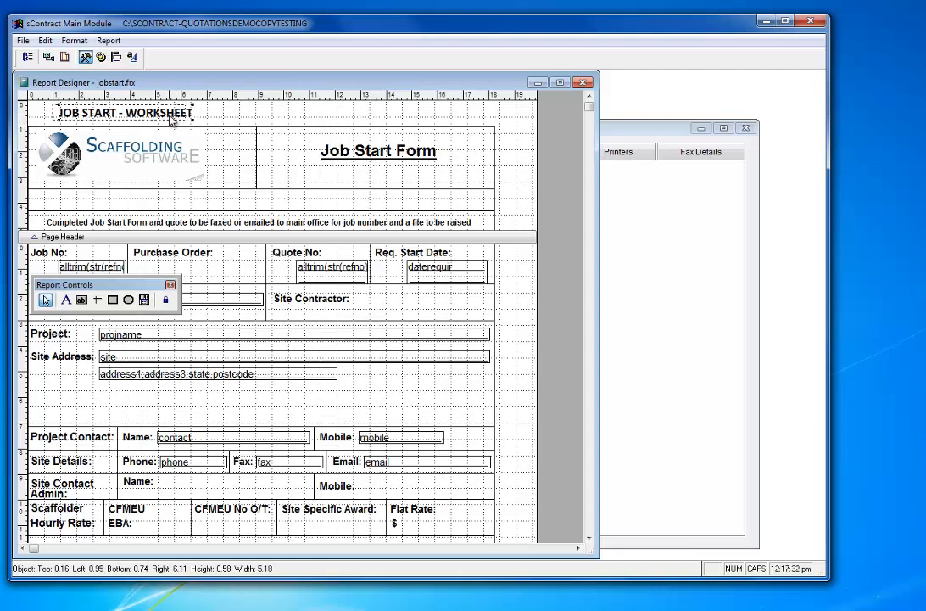
key("Down")
key("Down")
key("Down")
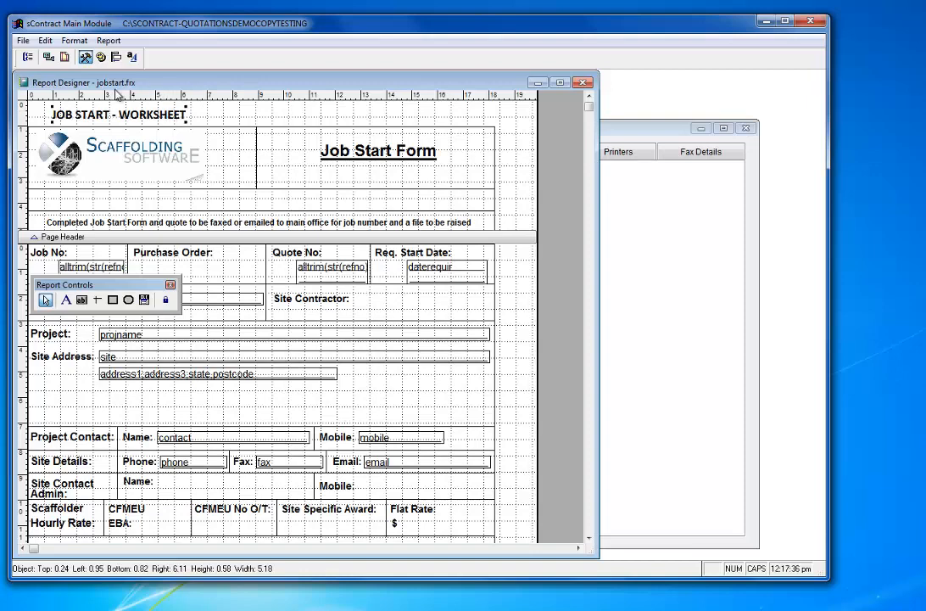
Enlarge the JOB START - WORKSHEET label's font to size 18
left_click(75, 40)
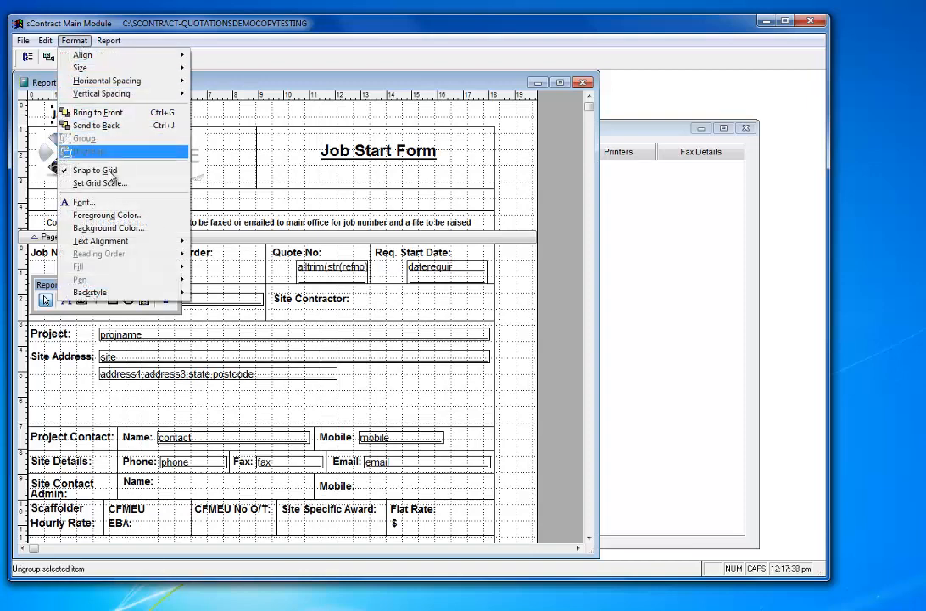
left_click(108, 206)
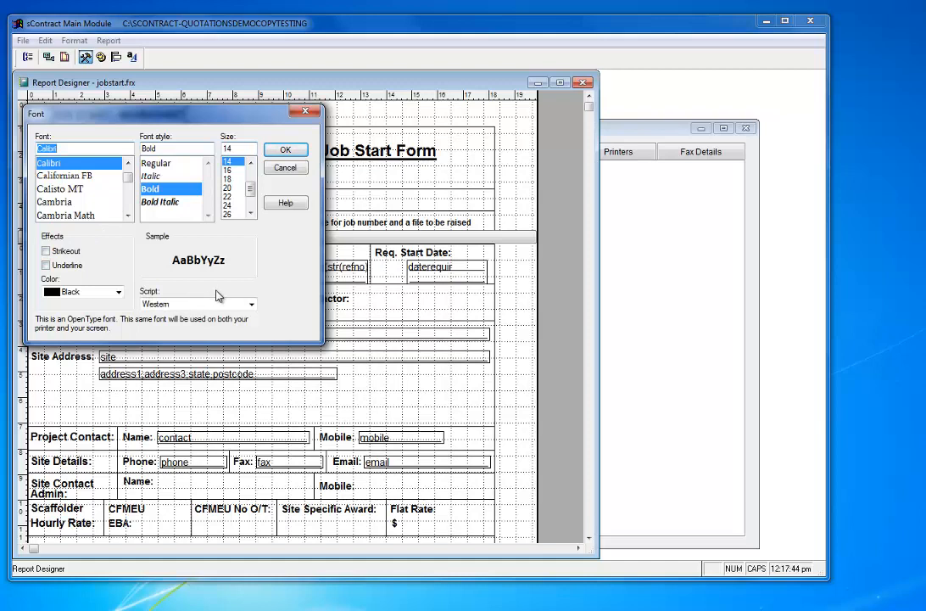
left_click(251, 304)
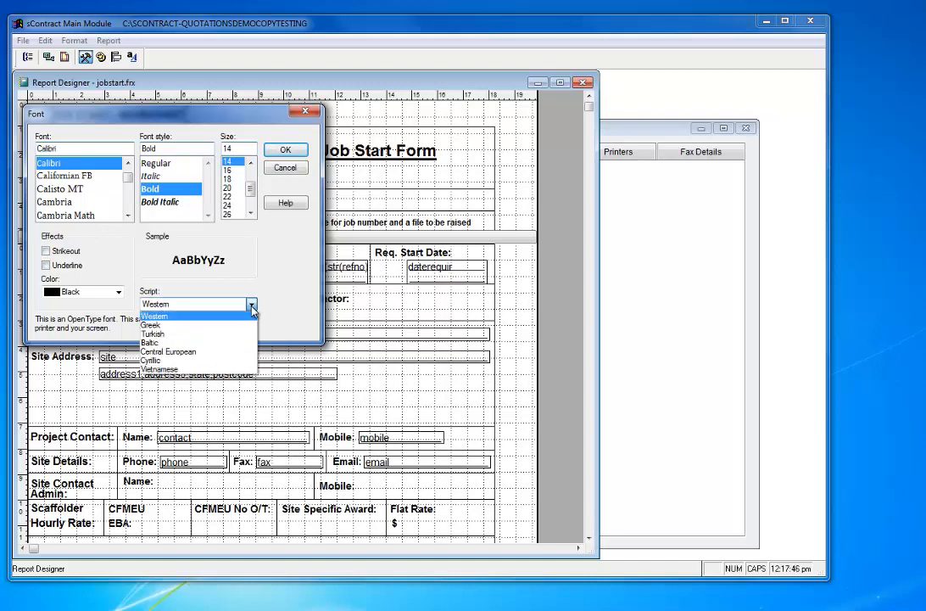
left_click(251, 304)
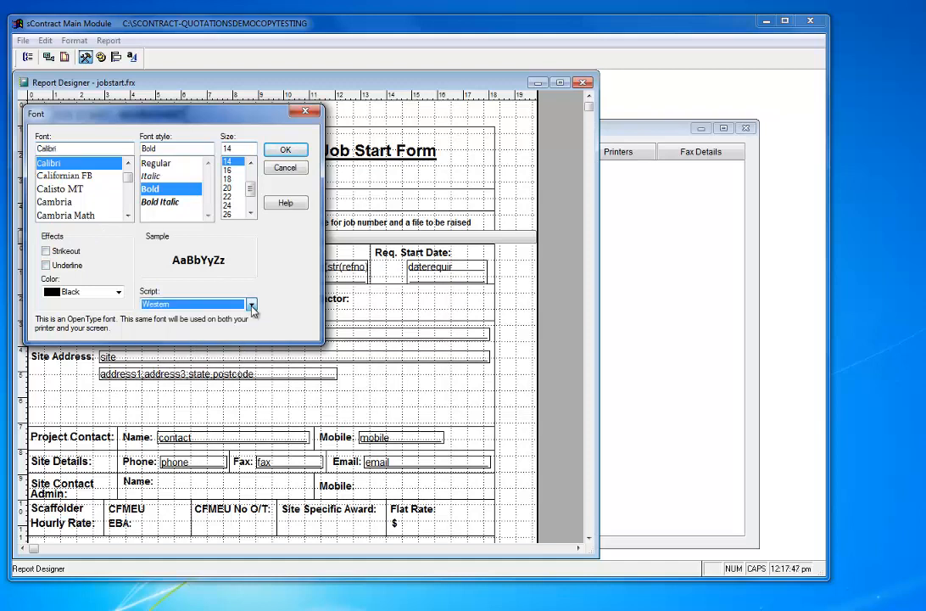
left_click(231, 179)
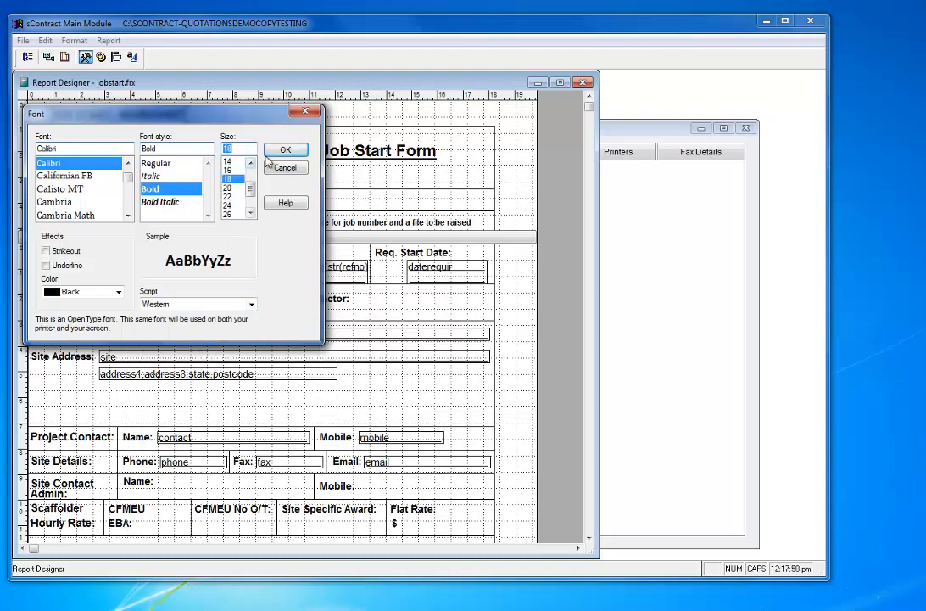
left_click(285, 150)
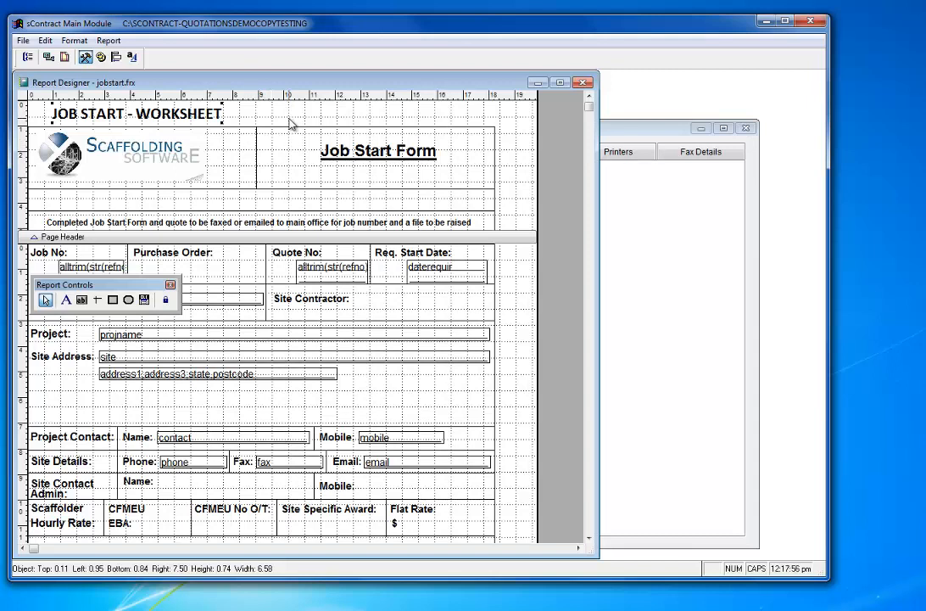
left_click(289, 120)
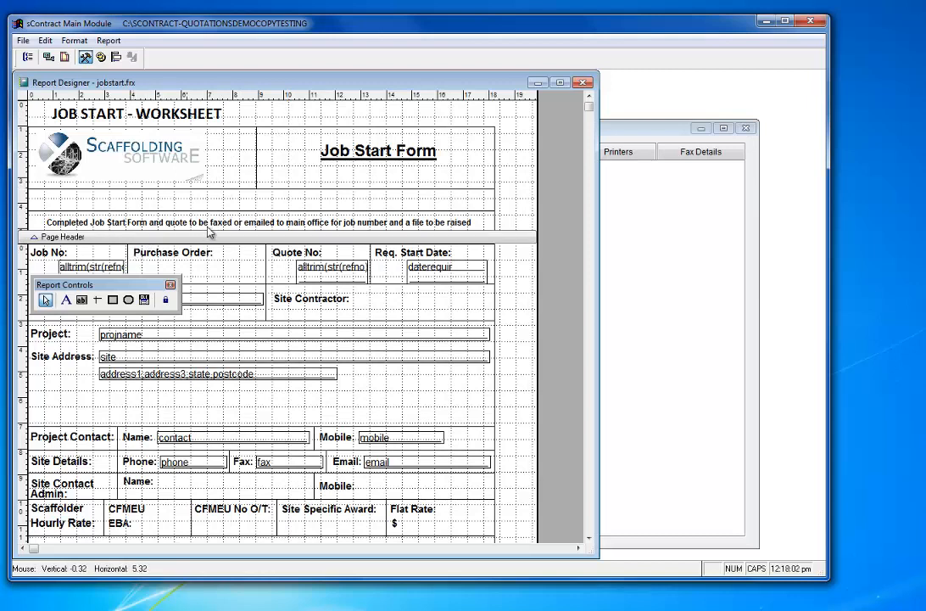
Cut the underlined Job Start Form title out of the header box
left_click(346, 162)
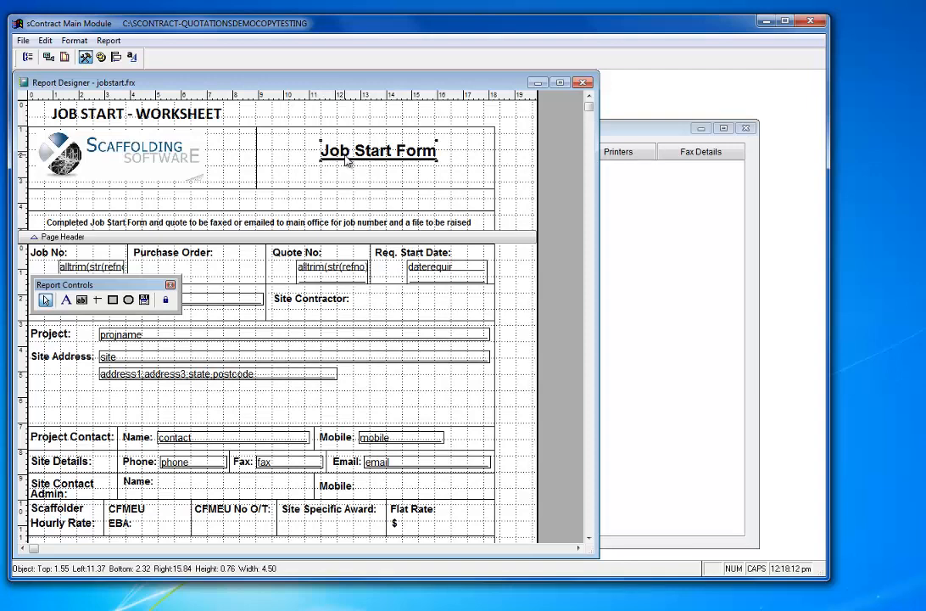
right_click(346, 162)
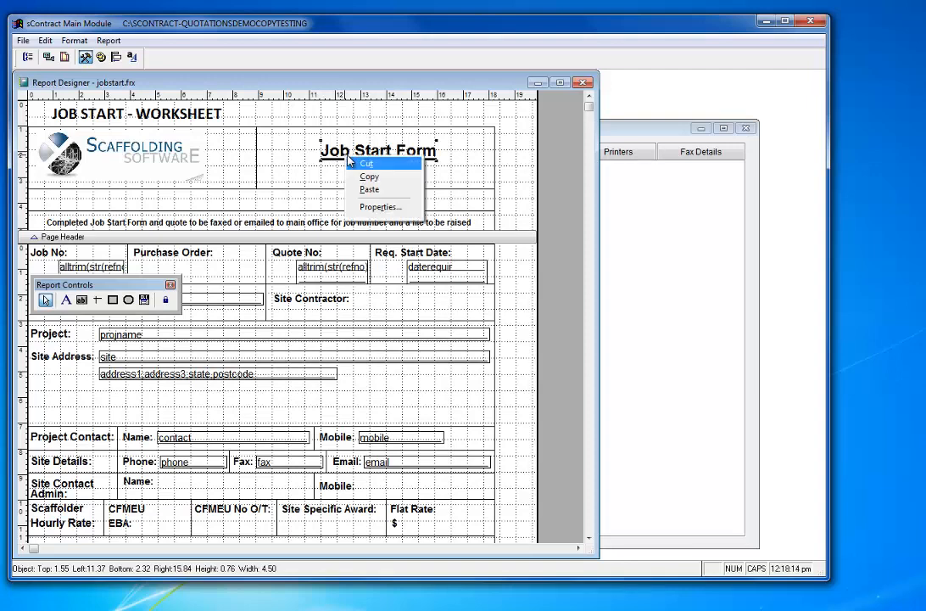
left_click(383, 167)
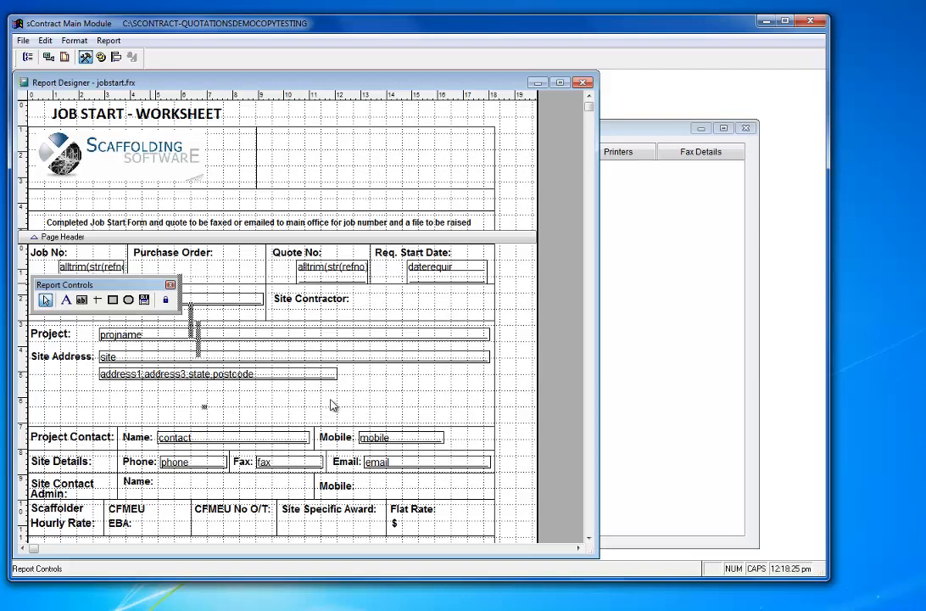
Move the floating Report Controls off the Customer row and place a copy of the Customer label in the header box beside the logo
left_click_drag(332, 406, 346, 407)
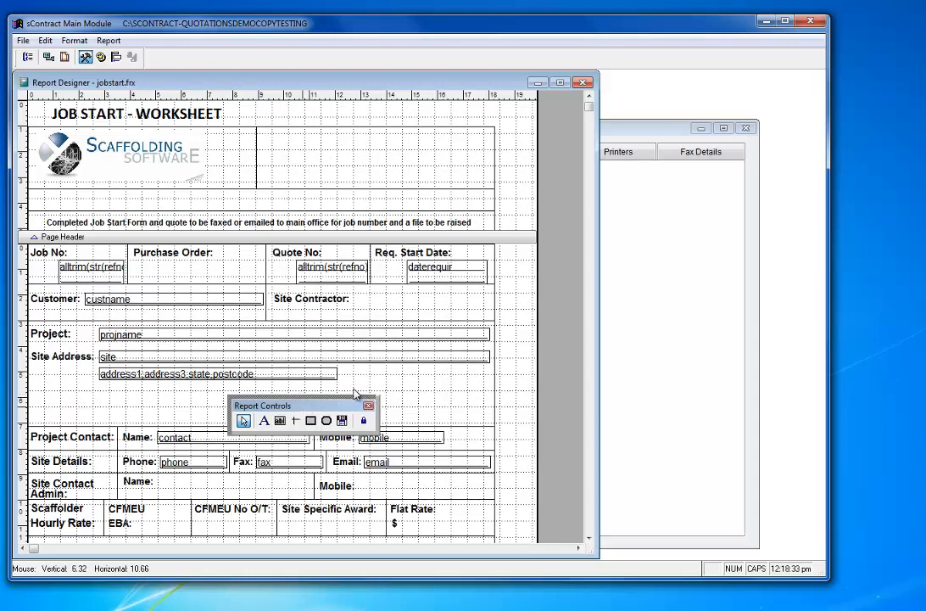
left_click_drag(354, 390, 335, 376)
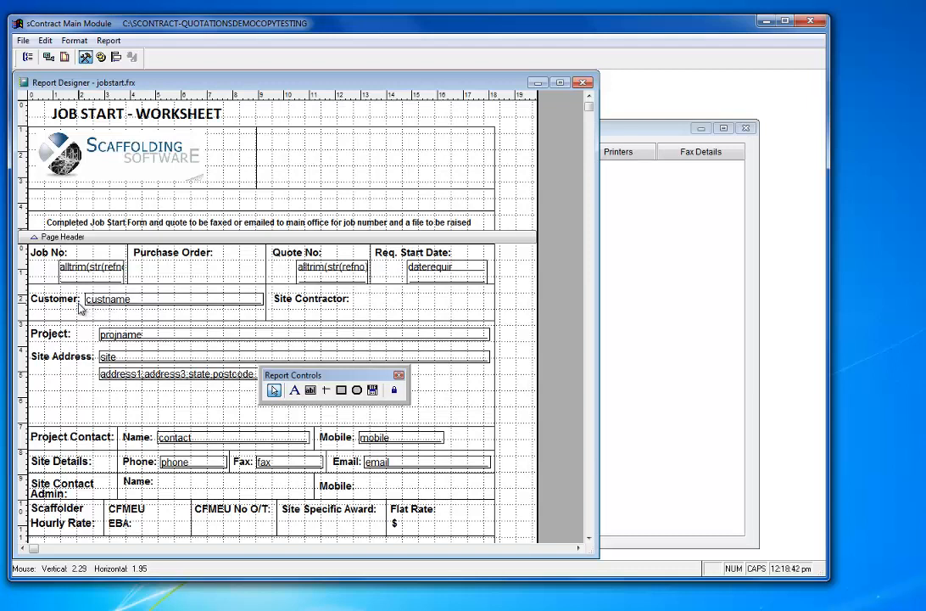
left_click(68, 304)
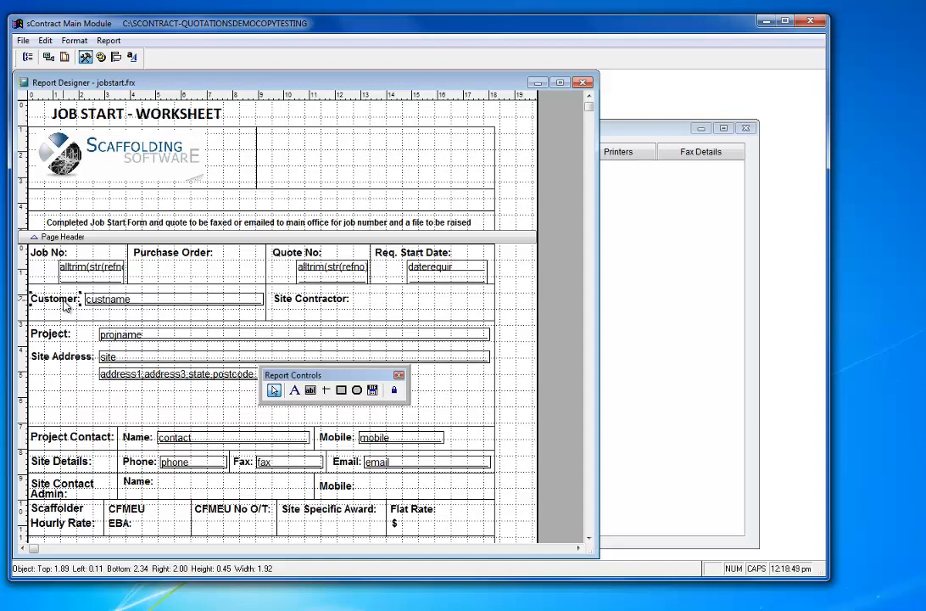
right_click(68, 307)
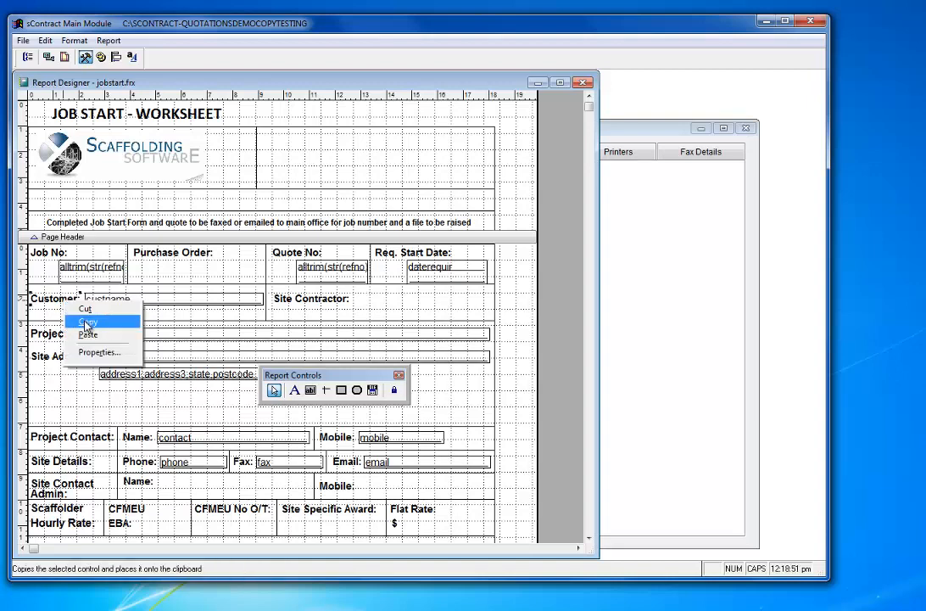
left_click(87, 327)
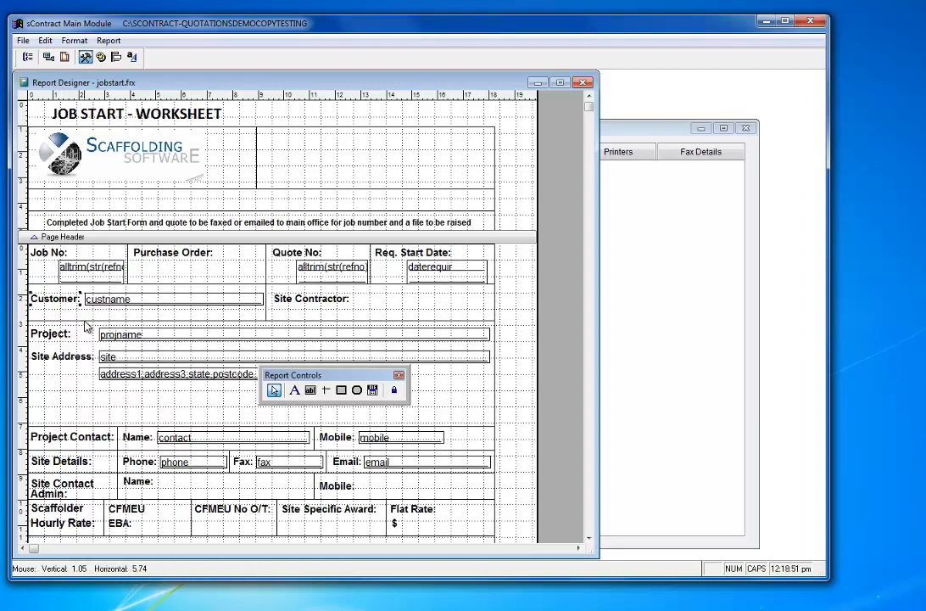
right_click(286, 147)
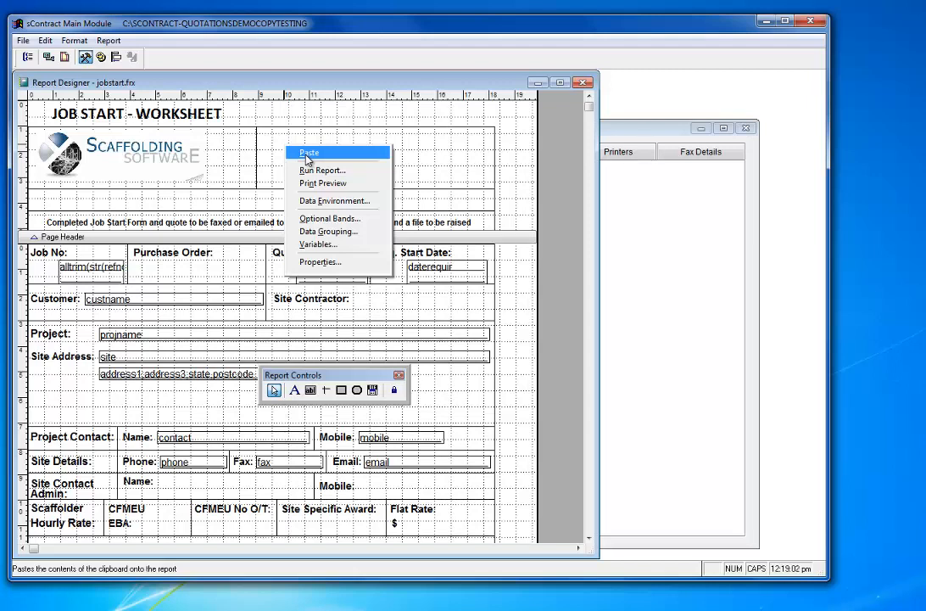
left_click(308, 154)
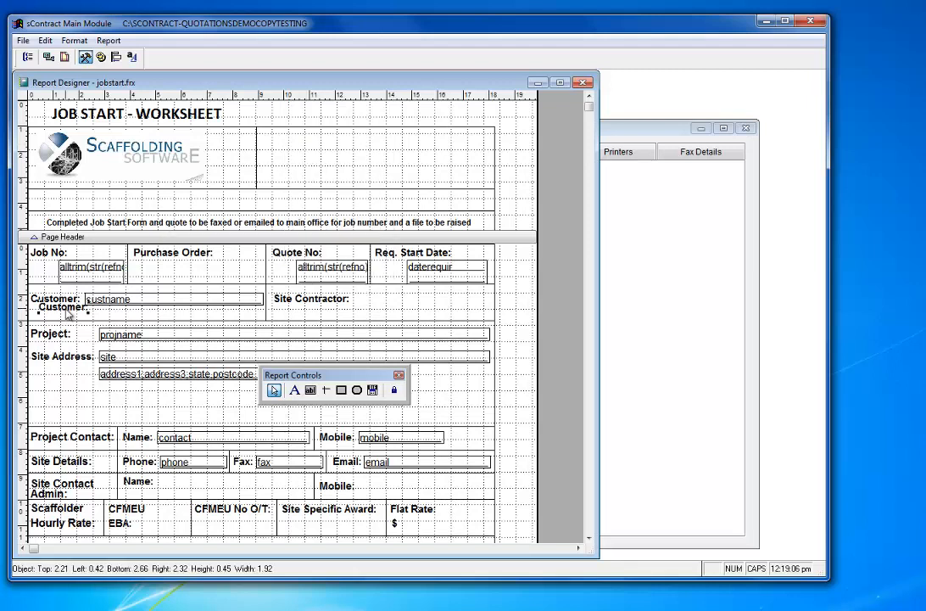
left_click_drag(67, 314, 297, 150)
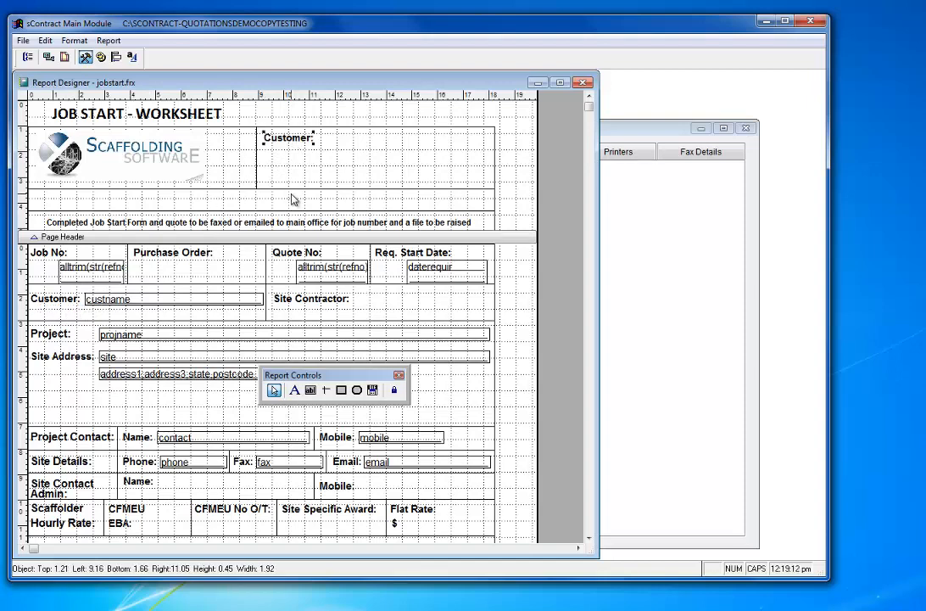
Change the text of the copied Customer label in the header to "Builder/Client Name:"
left_click(296, 391)
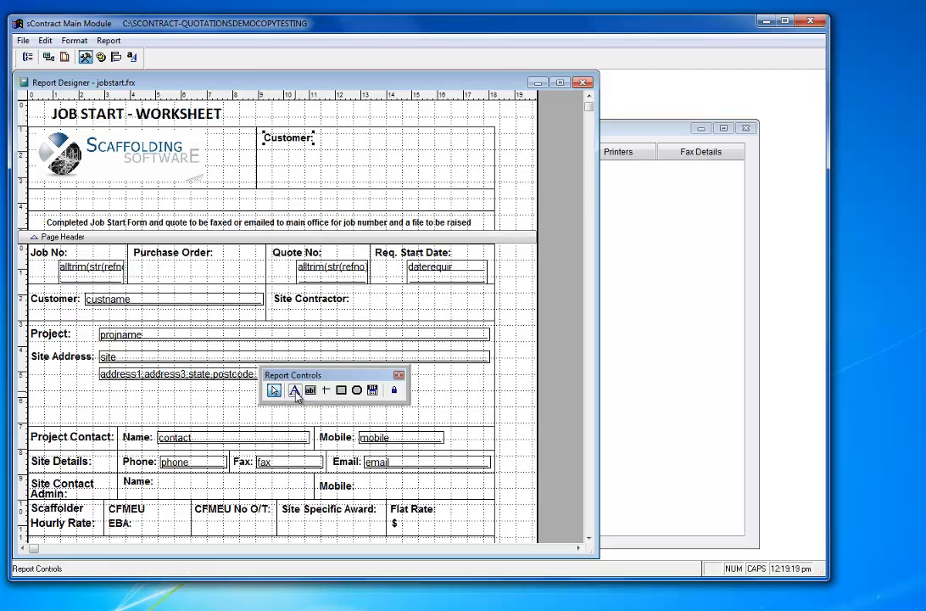
left_click(265, 135)
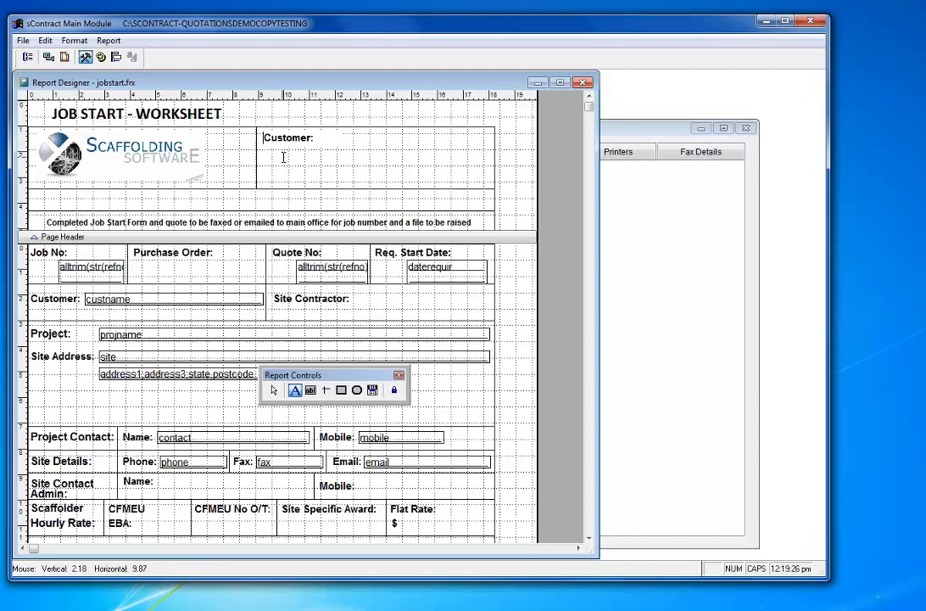
type("b")
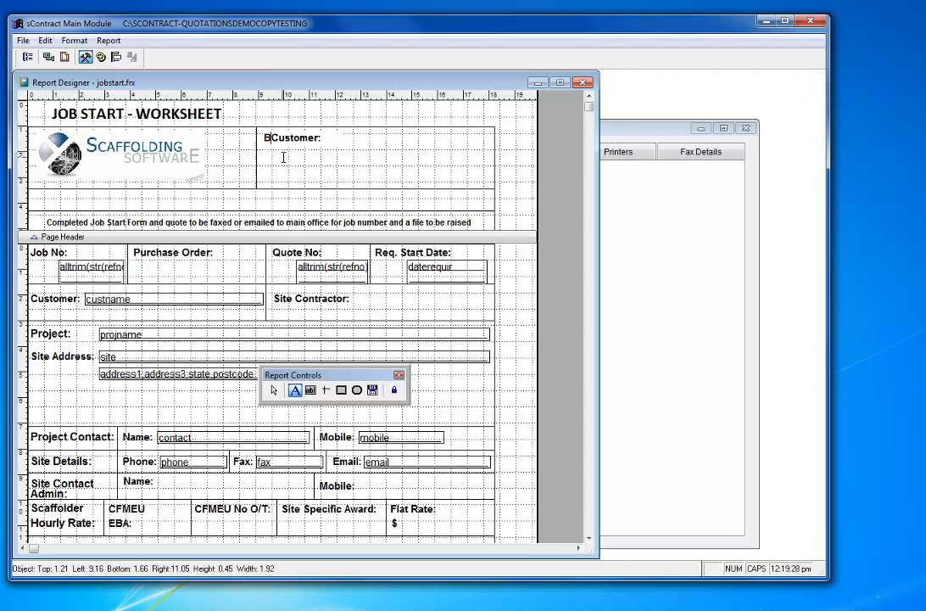
type("u")
key("Caps_Lock")
type("ilder")
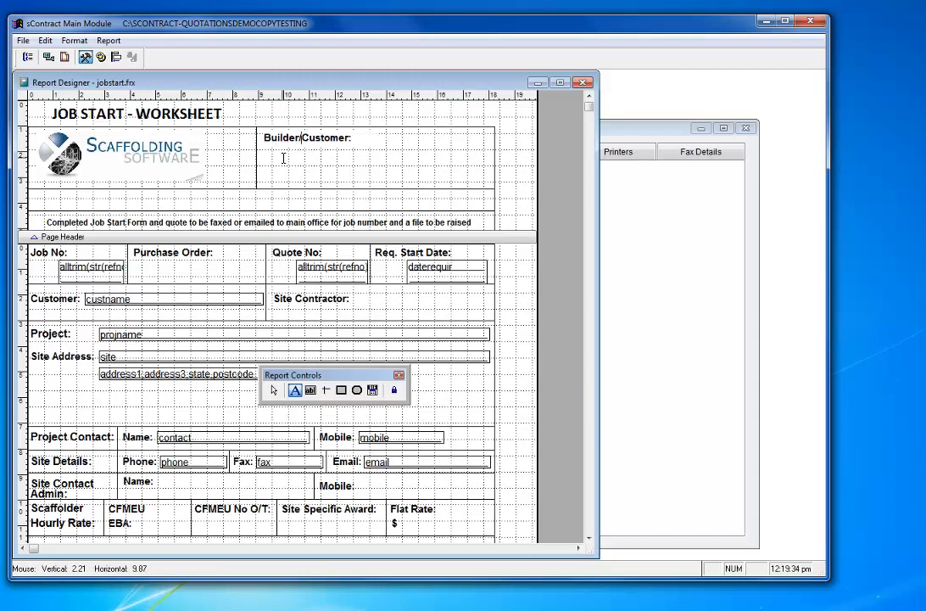
type("/Client N")
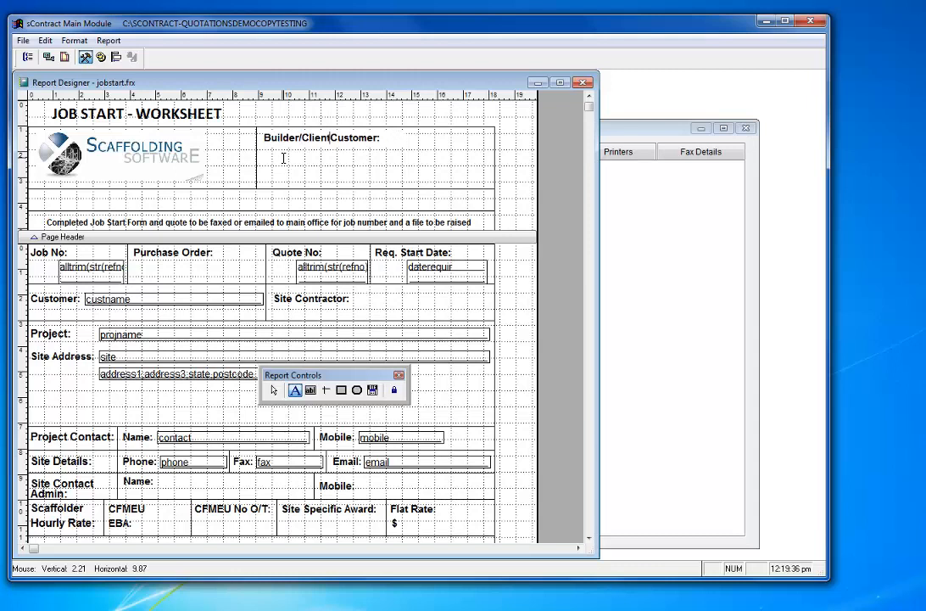
type("ame")
key("Delete")
key("Delete")
key("Delete")
key("Delete")
key("Delete")
key("Delete")
key("Delete")
key("Delete")
left_click(295, 162)
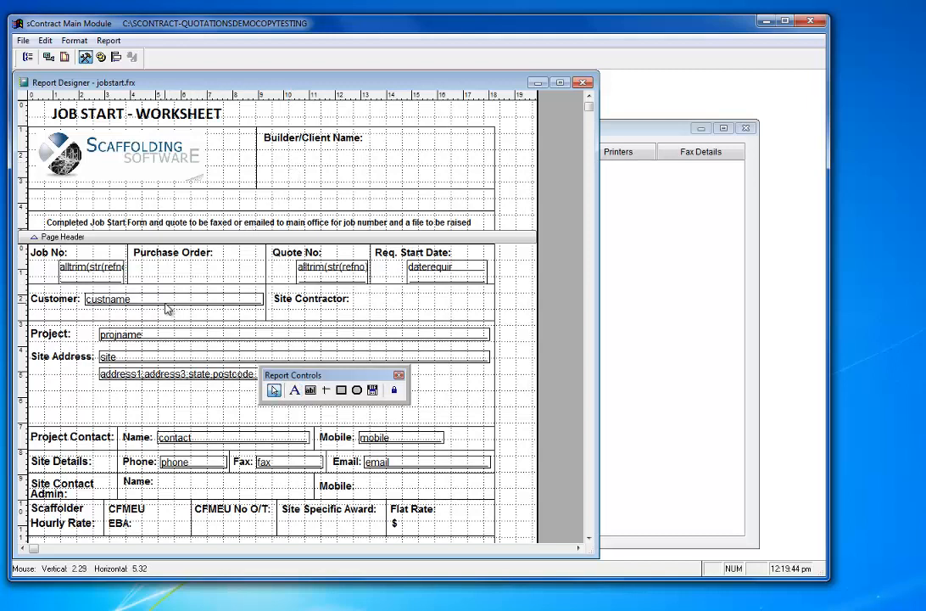
Shift the header's vertical divider close to the logo and move the Builder/Client Name label beside it, about 7.26 cm from the left edge
left_click(257, 162)
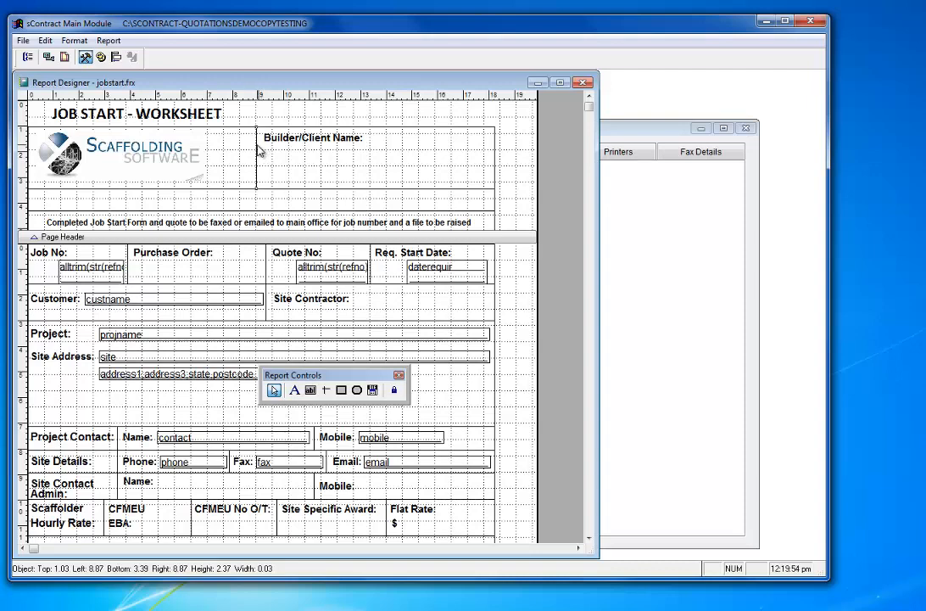
key("Left")
key("Left")
key("Left")
key("Left")
key("Left")
key("Left")
key("Left")
key("Left")
key("Left")
key("Left")
key("Left")
key("Left")
key("Left")
key("Left")
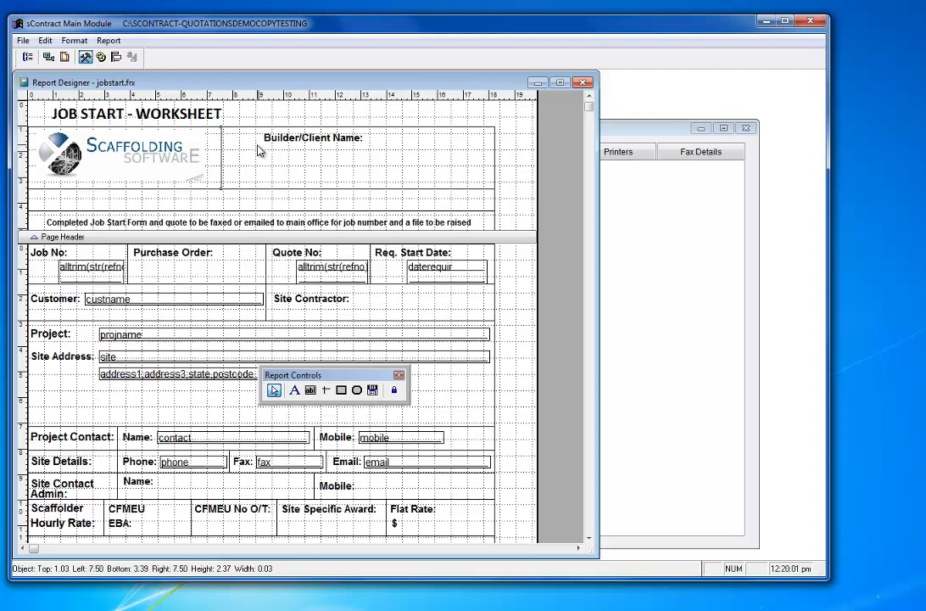
key("Left")
key("Left")
key("Left")
left_click(304, 144)
left_click_drag(309, 146, 254, 143)
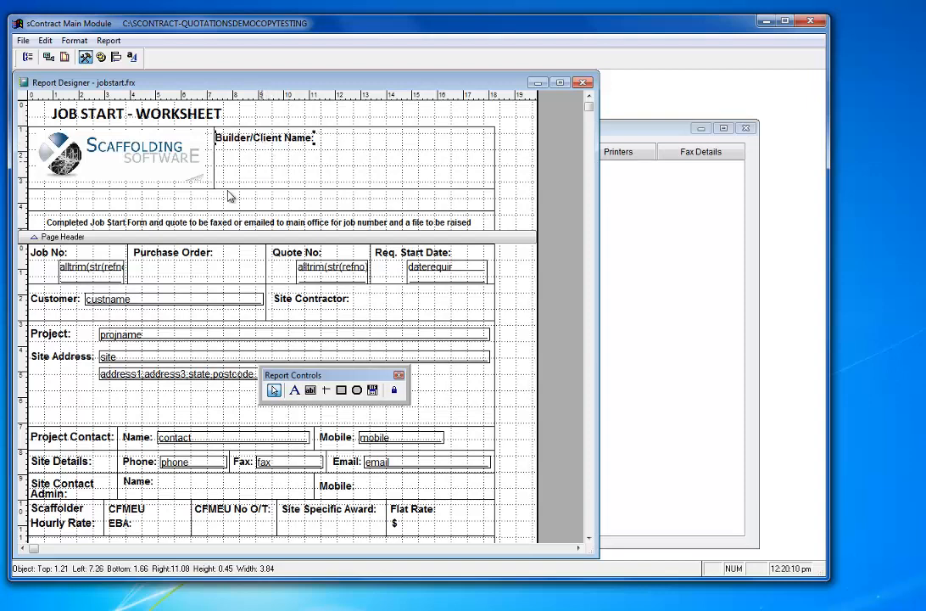
Move the custname field up beside the Builder/Client Name label, about 11.34 cm from the left edge and 1.18 cm from the top
left_click(149, 306)
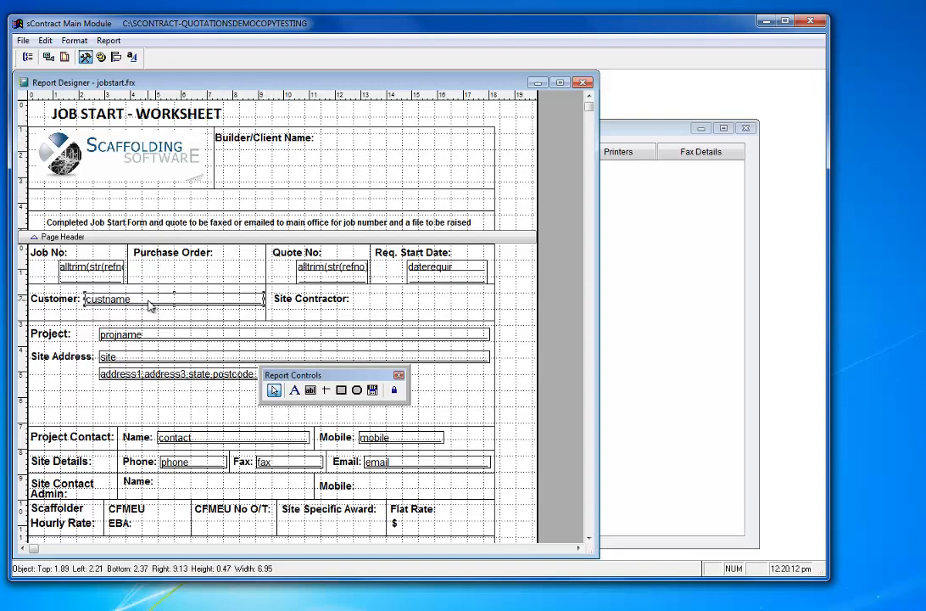
left_click_drag(149, 306, 370, 149)
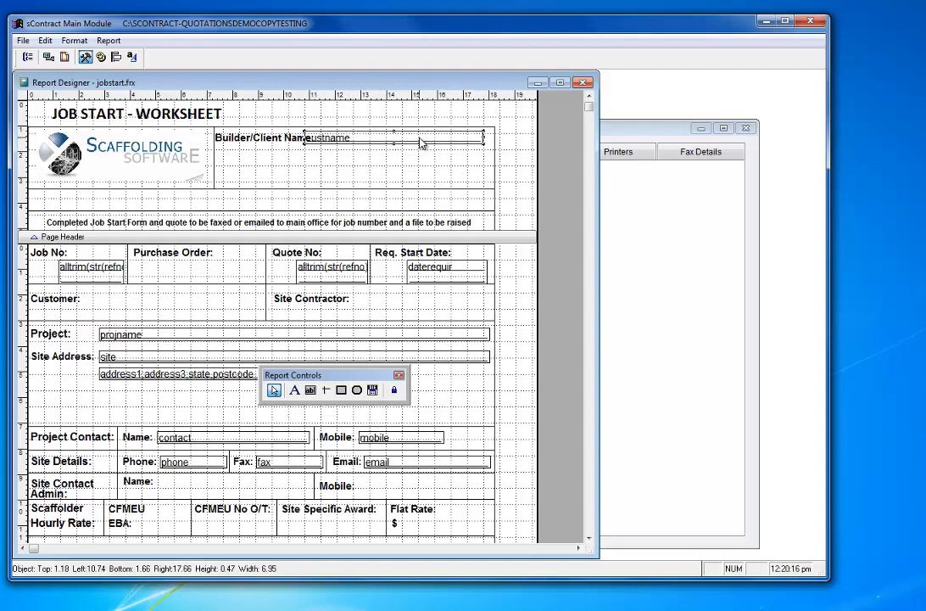
key("Down")
key("Up")
key("Up")
key("Right")
key("Right")
key("Right")
key("Right")
key("Right")
key("Right")
key("Right")
key("Right")
key("Right")
key("Right")
key("Right")
key("Right")
key("Right")
key("Right")
key("Right")
key("Right")
key("Right")
key("Right")
key("Right")
key("Right")
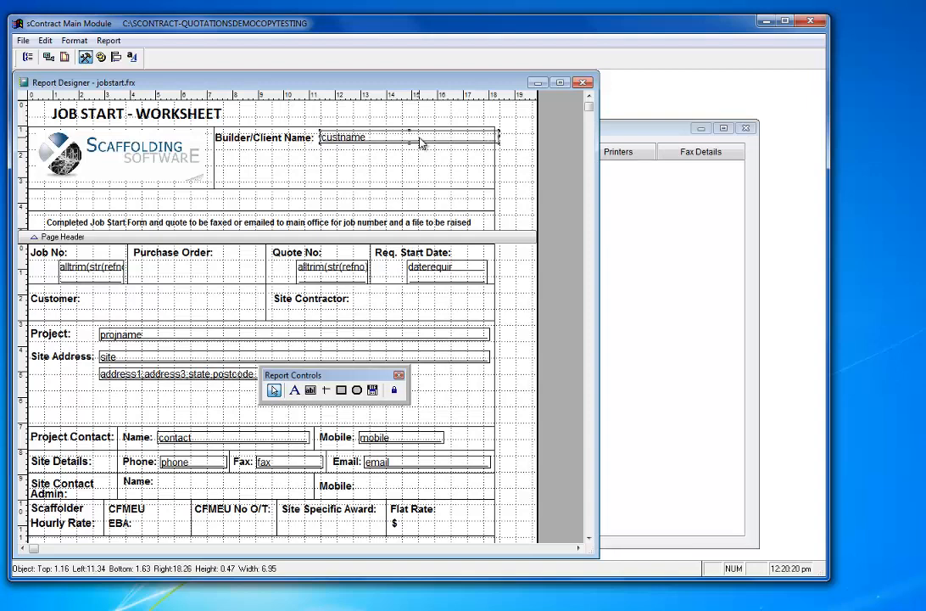
key("Down")
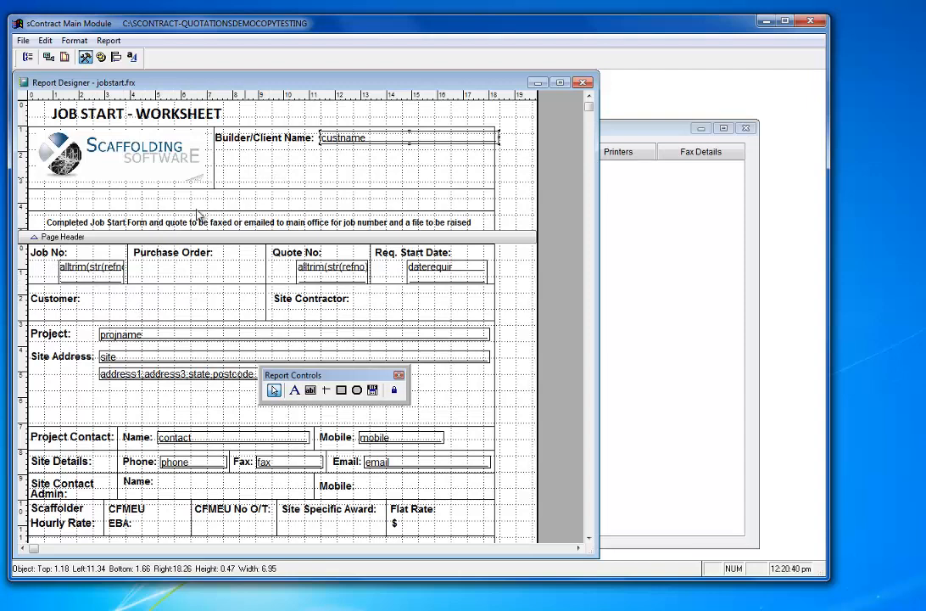
Move the Job No label and its field below Builder/Client Name, about 7.26 cm and 9.16 cm from the left edge
left_click_drag(58, 257, 244, 167)
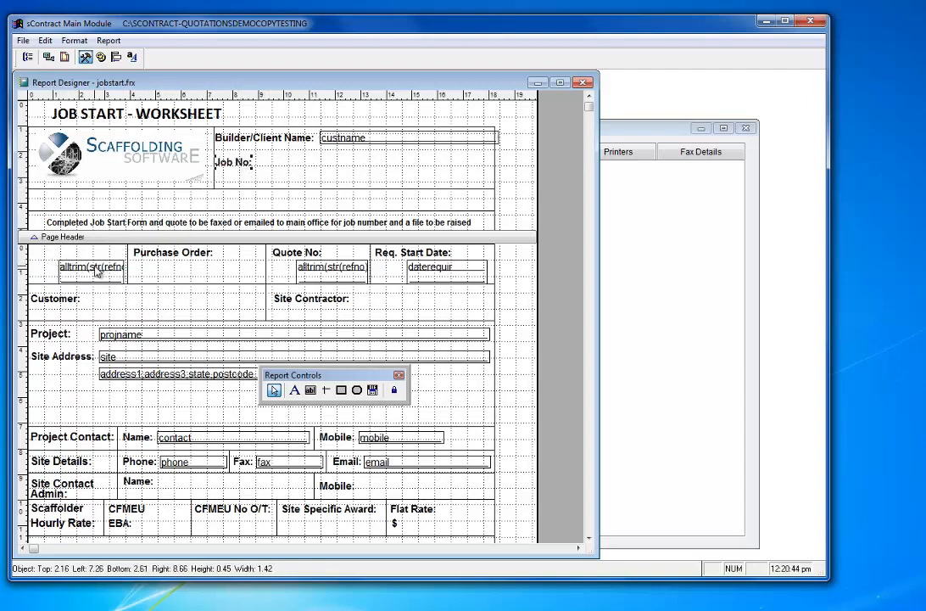
left_click_drag(85, 267, 299, 168)
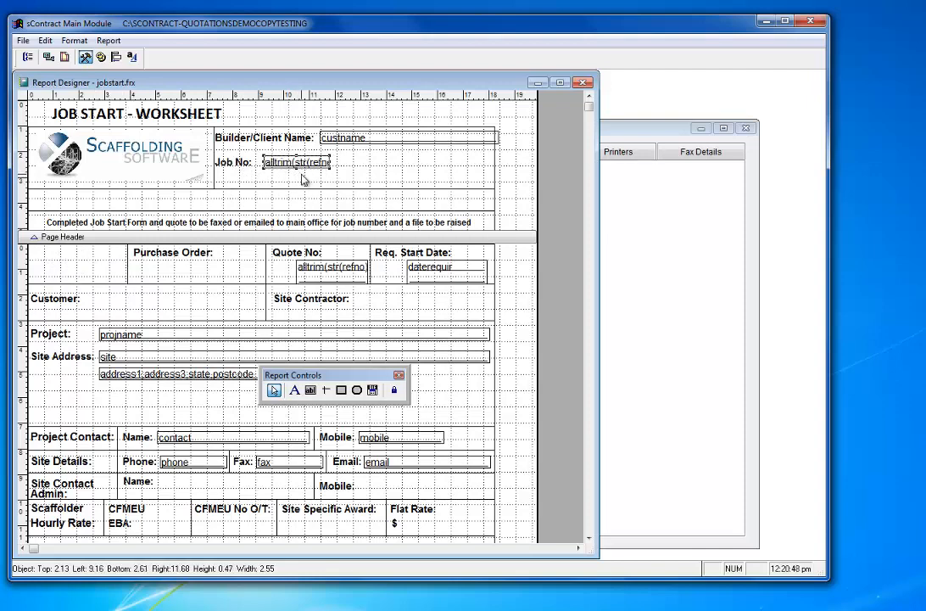
Nudge the header's Job No field closer to its label, about 8.89 cm from the left edge and 2.18 cm from the top
key("Left")
key("Left")
key("Left")
key("Left")
key("Left")
key("Left")
key("Left")
key("Left")
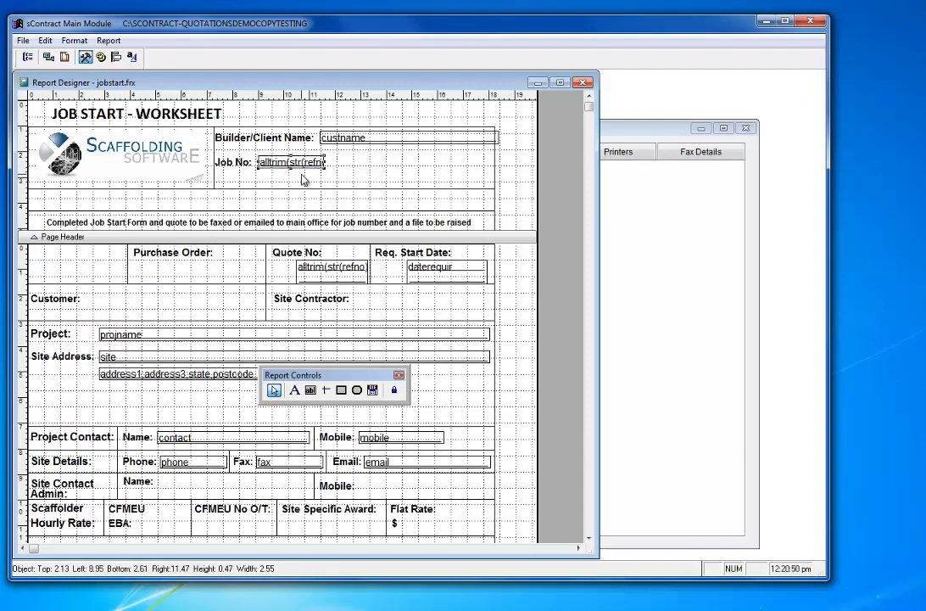
key("Down")
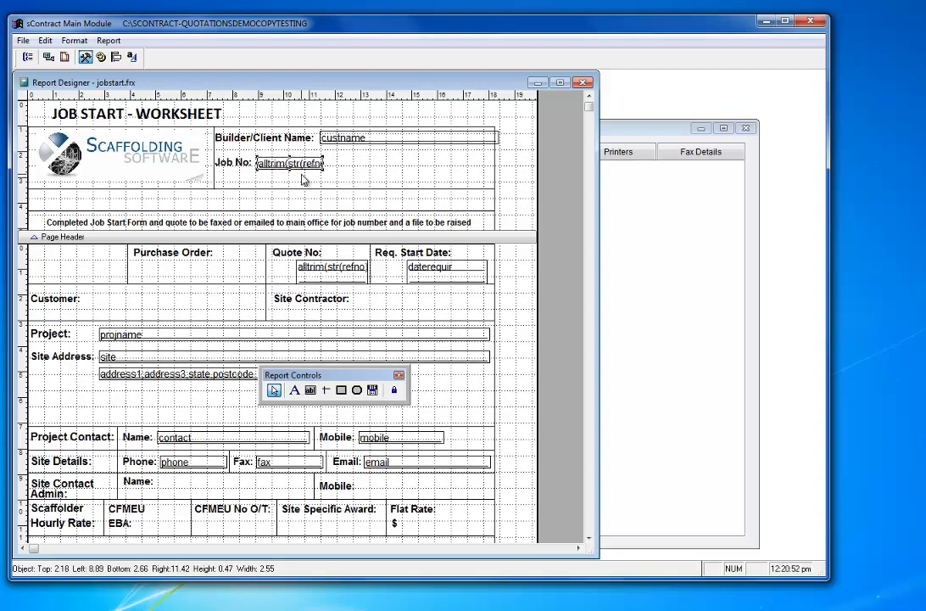
key("Down")
Shorten the custname field from its right end so it stops just inside the header's right border
left_click(435, 144)
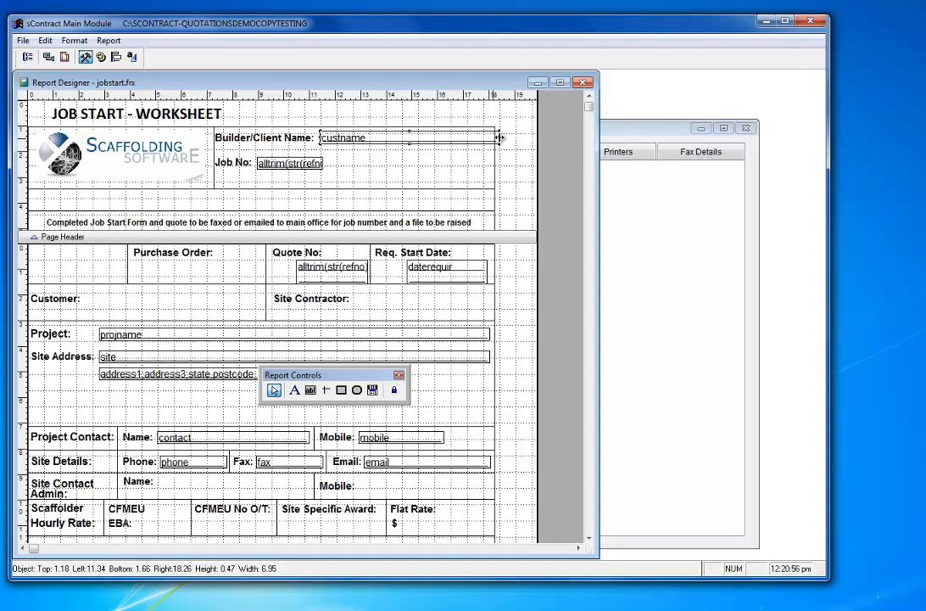
mouse_move(499, 137)
left_mouse_down()
mouse_move(521, 137)
mouse_move(486, 140)
mouse_move(494, 140)
left_mouse_up()
Extend the page header band to about 8 cm deep and shift the Project and Site Address group to about 0.50 cm from the left
left_click_drag(56, 238, 57, 268)
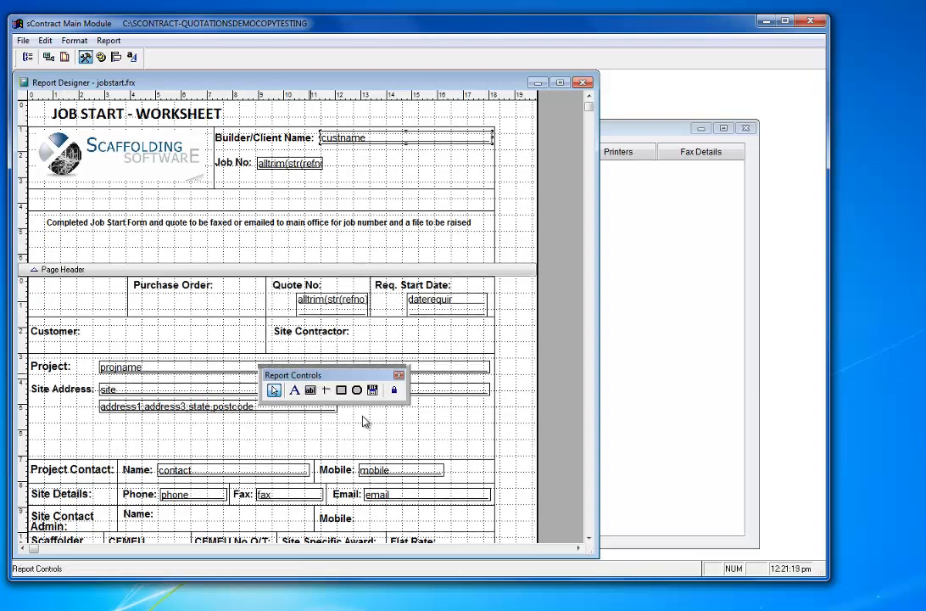
left_click_drag(298, 375, 371, 440)
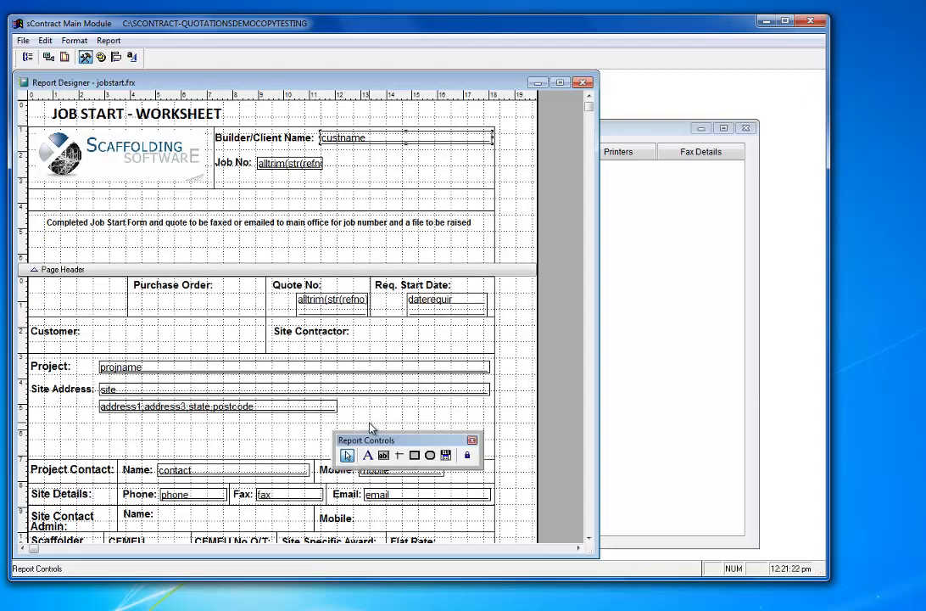
left_click(304, 428)
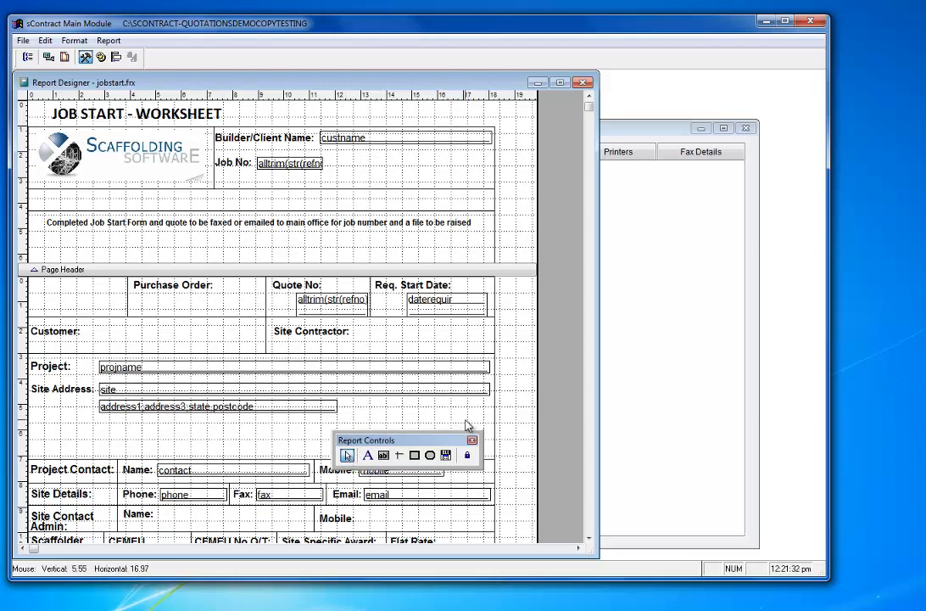
left_click_drag(465, 419, 42, 363)
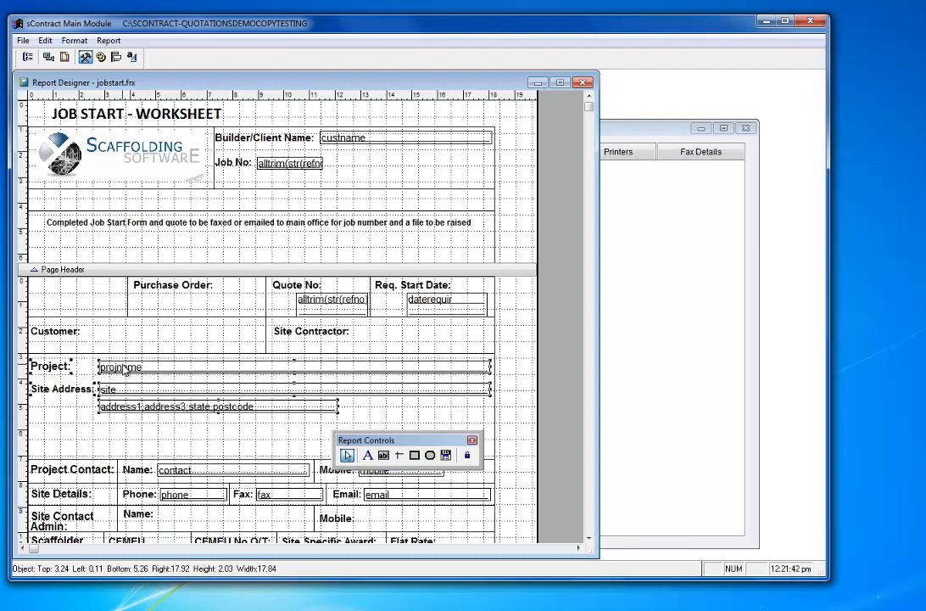
left_click_drag(123, 370, 131, 375)
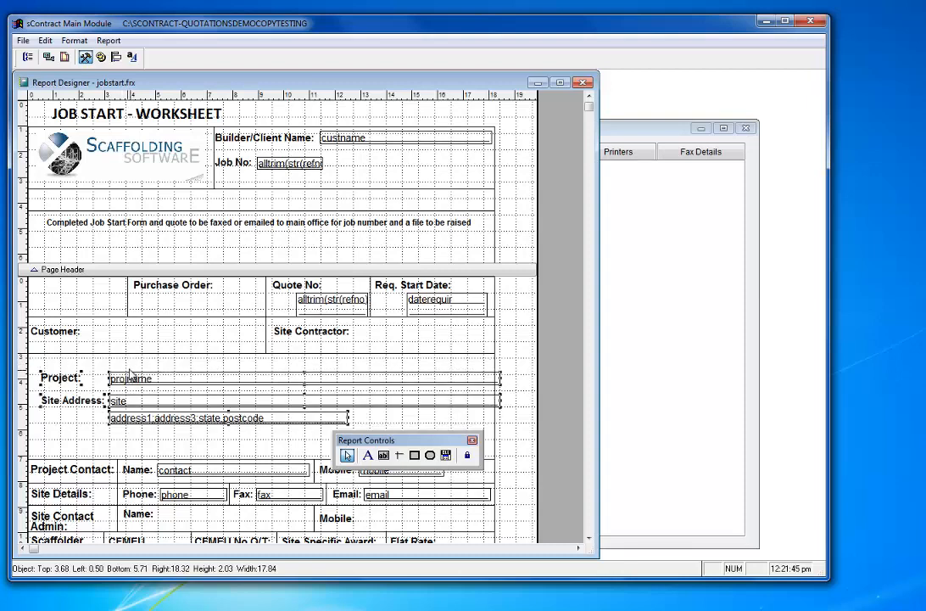
left_click(167, 270)
left_click_drag(166, 315, 166, 320)
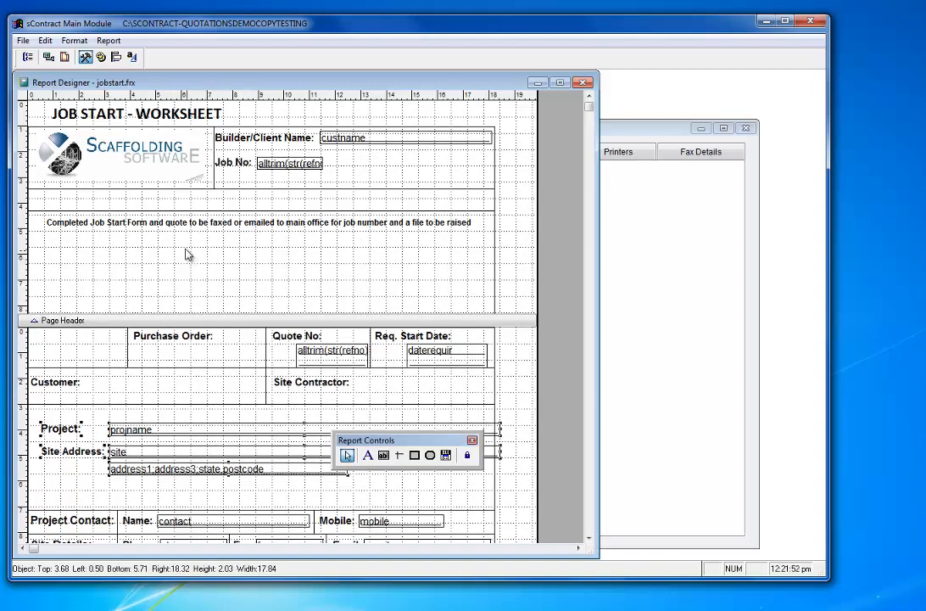
Delete the "Completed Job Start Form and quote to be faxed or emailed" note from the header
left_click(183, 210)
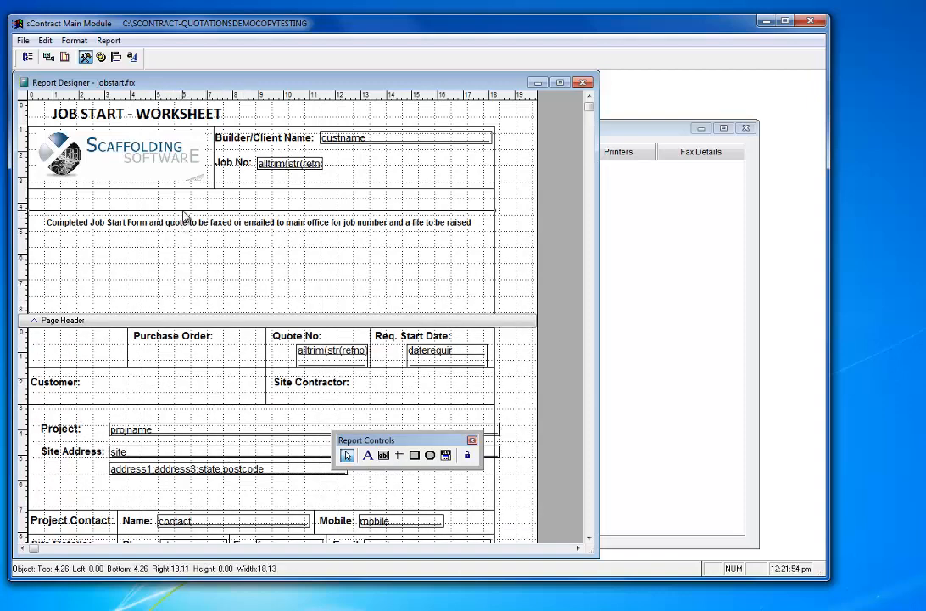
left_click(194, 224)
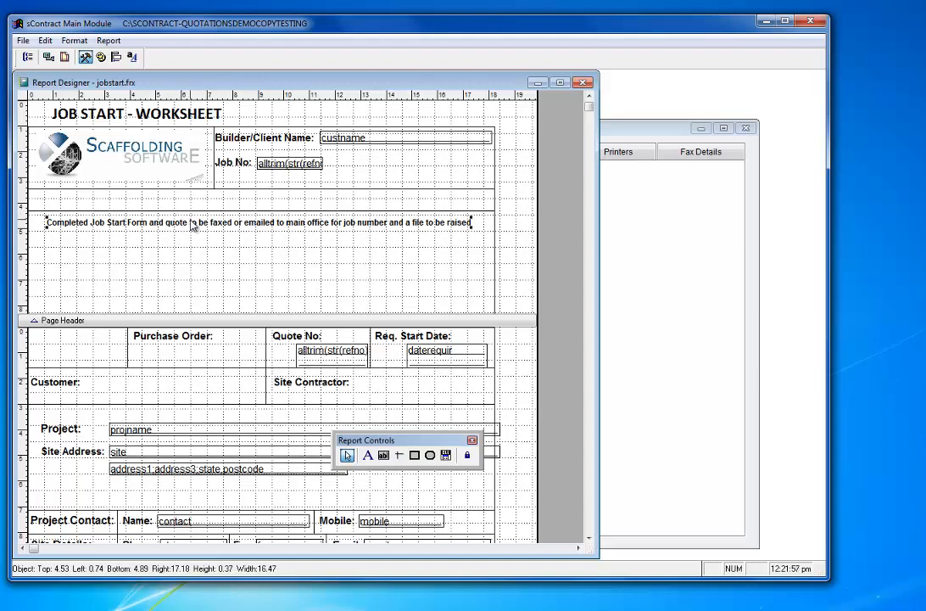
left_click(192, 212)
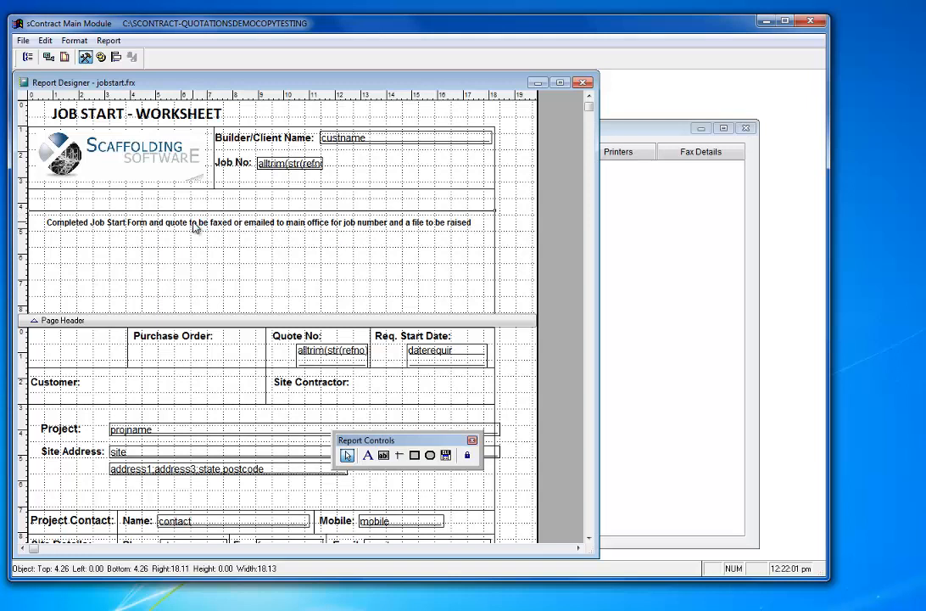
left_click(194, 225)
key("Delete")
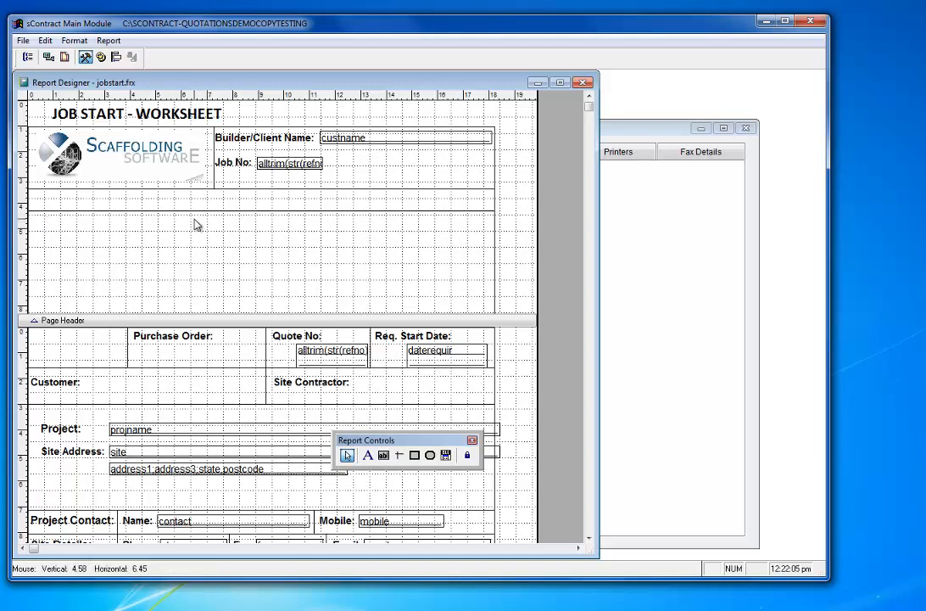
Move the header's lowest horizontal line down to about 6.37 cm from the top
left_click(197, 210)
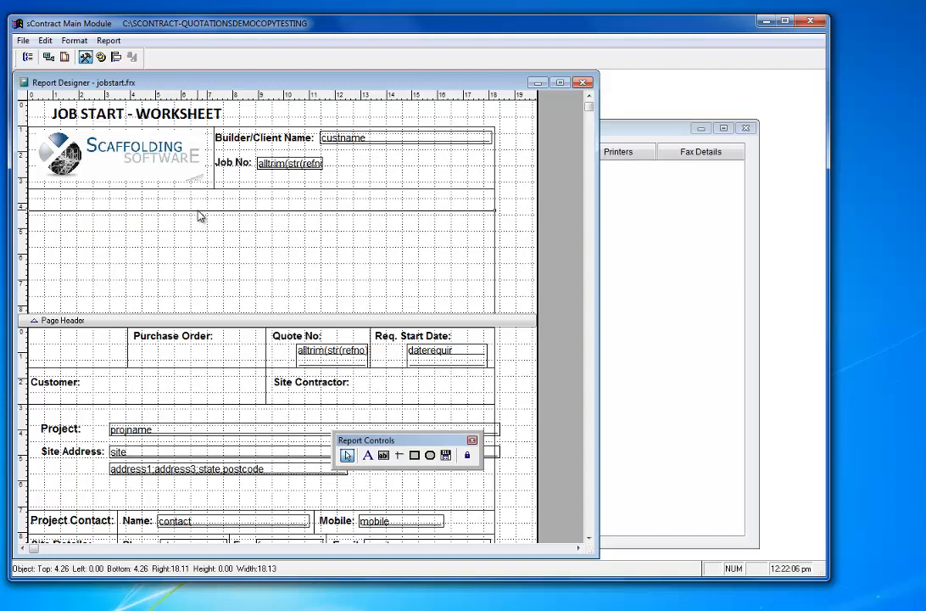
key("Down")
key("Down")
key("Down")
key("Down")
key("Down")
key("Down")
key("Down")
key("Down")
key("Down")
key("Down")
key("Down")
key("Down")
key("Down")
key("Down")
key("Down")
key("Down")
key("Down")
key("Down")
key("Down")
key("Down")
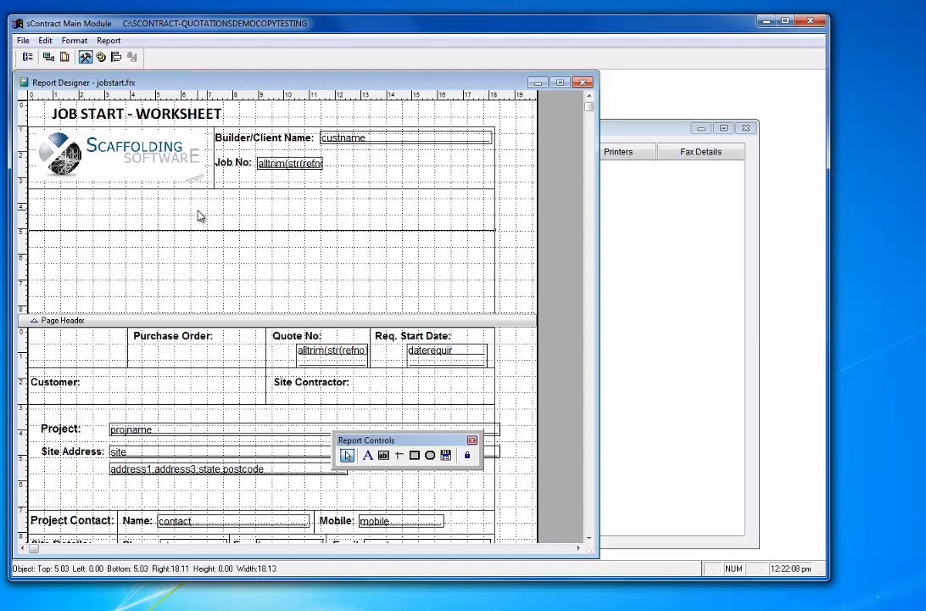
key("Down")
key("Down")
key("Down")
key("Down")
key("Down")
key("Down")
key("Down")
key("Down")
key("Down")
key("Down")
key("Down")
key("Down")
key("Down")
key("Down")
key("Down")
key("Down")
key("Down")
key("Down")
key("Down")
key("Down")
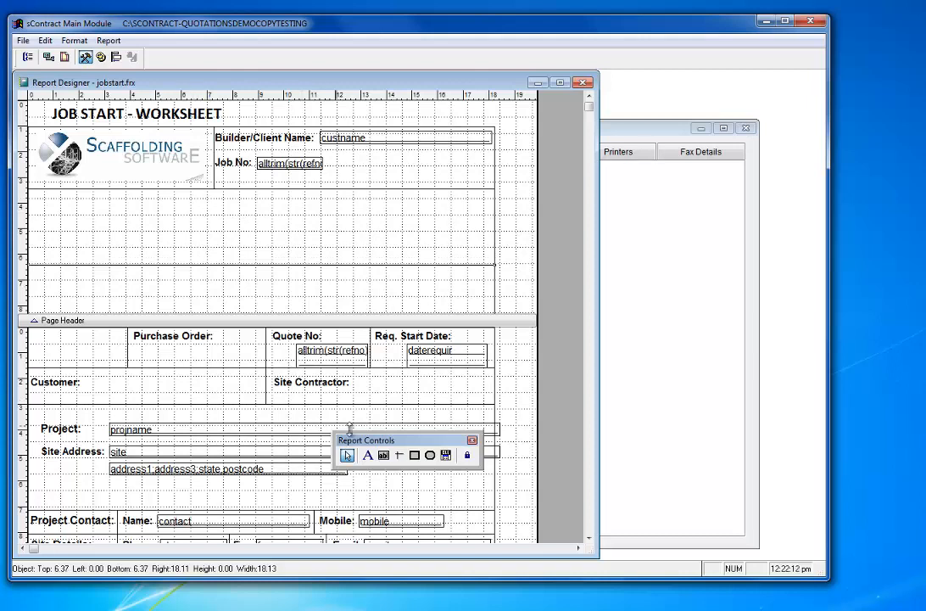
Move the Project and Site Address labels and fields into the header's empty box, about 0.18 cm from the left and 3.68 cm from the top
left_click_drag(403, 458, 433, 498)
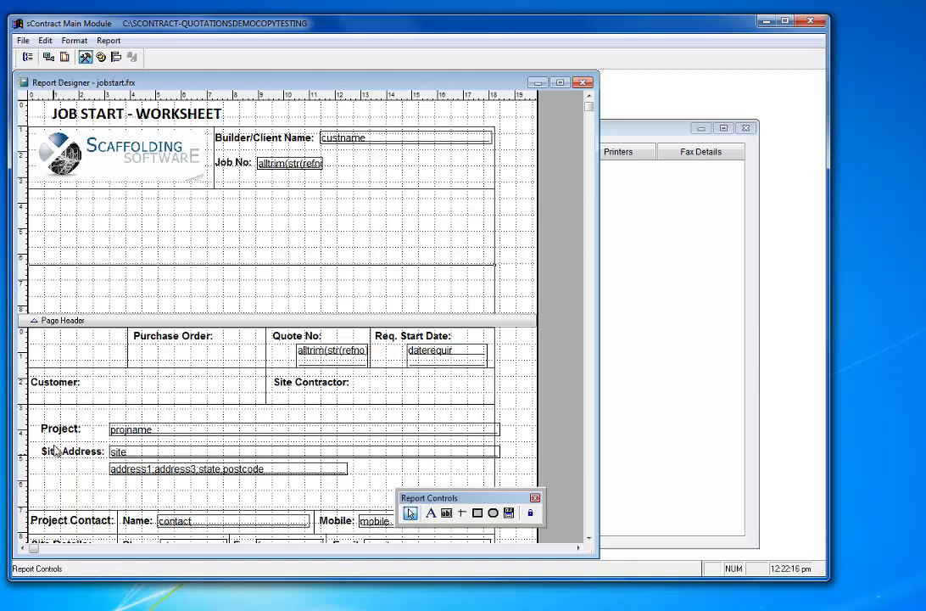
left_click_drag(40, 410, 377, 497)
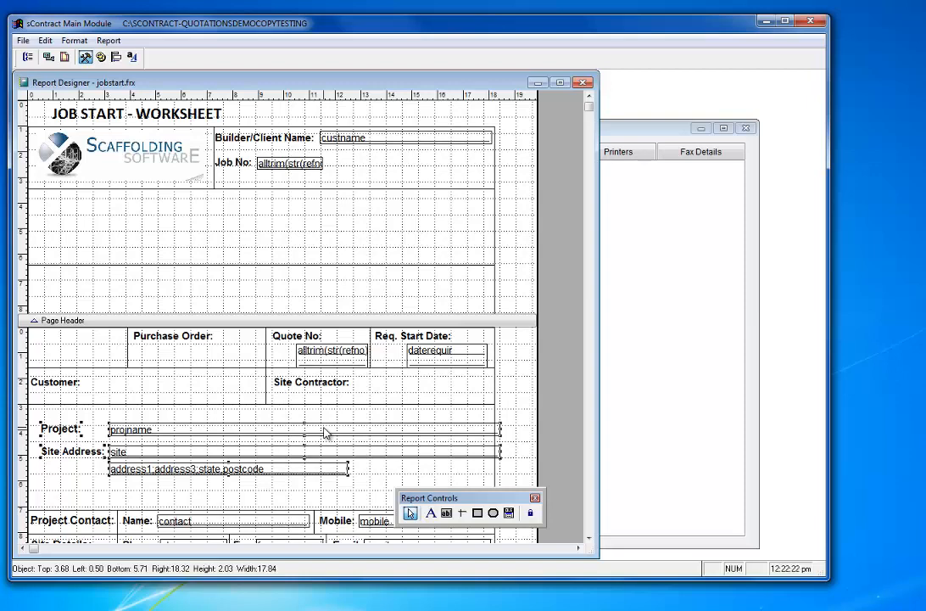
left_click_drag(328, 431, 315, 208)
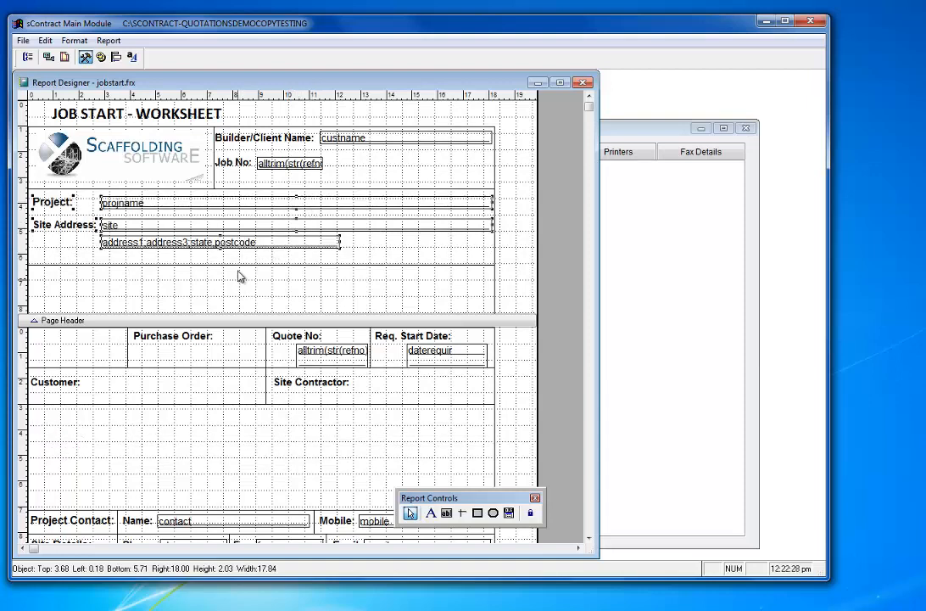
left_click(133, 291)
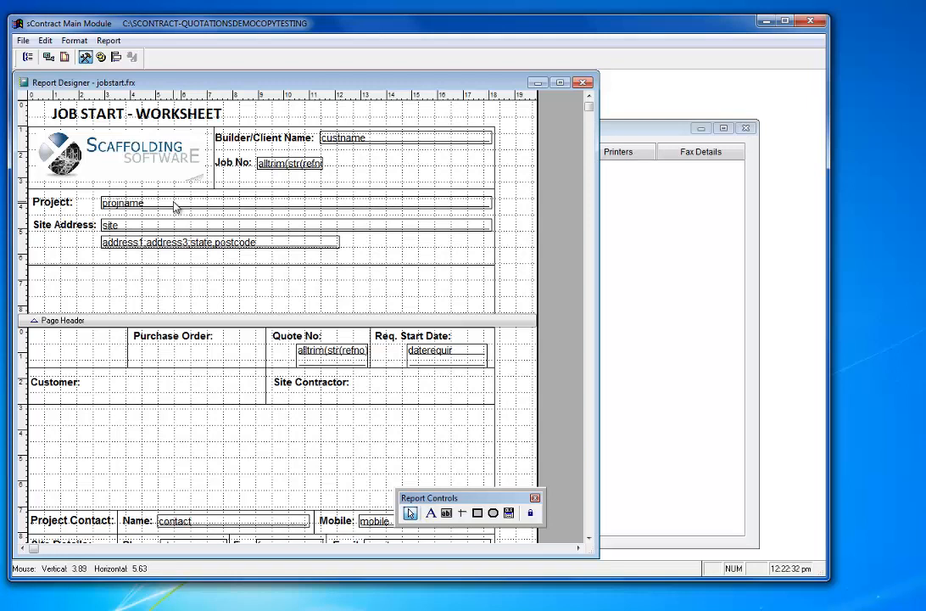
Examine the Project label's style, print conditions, protection, other and advanced properties, and close them without changes
left_click(174, 206)
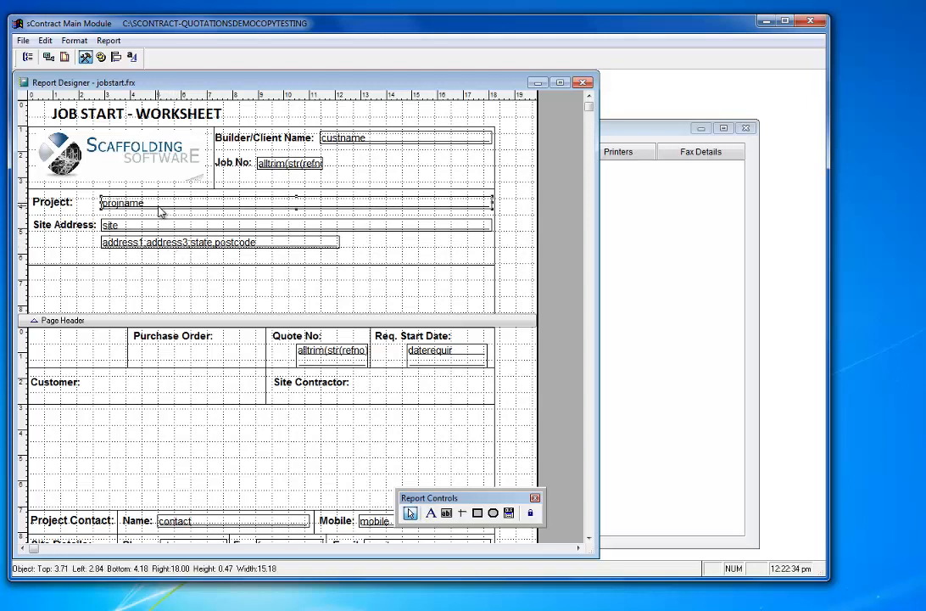
left_click(57, 208)
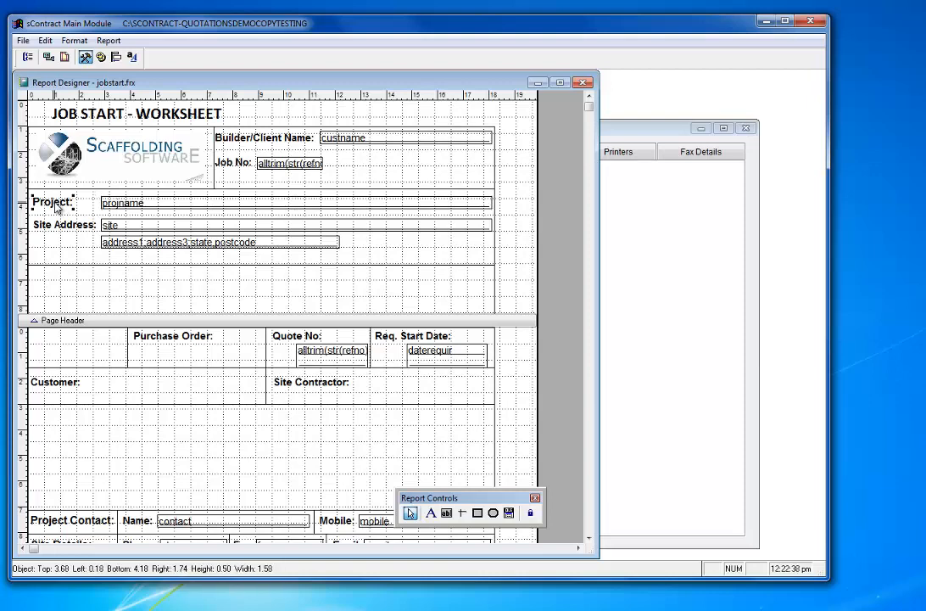
right_click(57, 207)
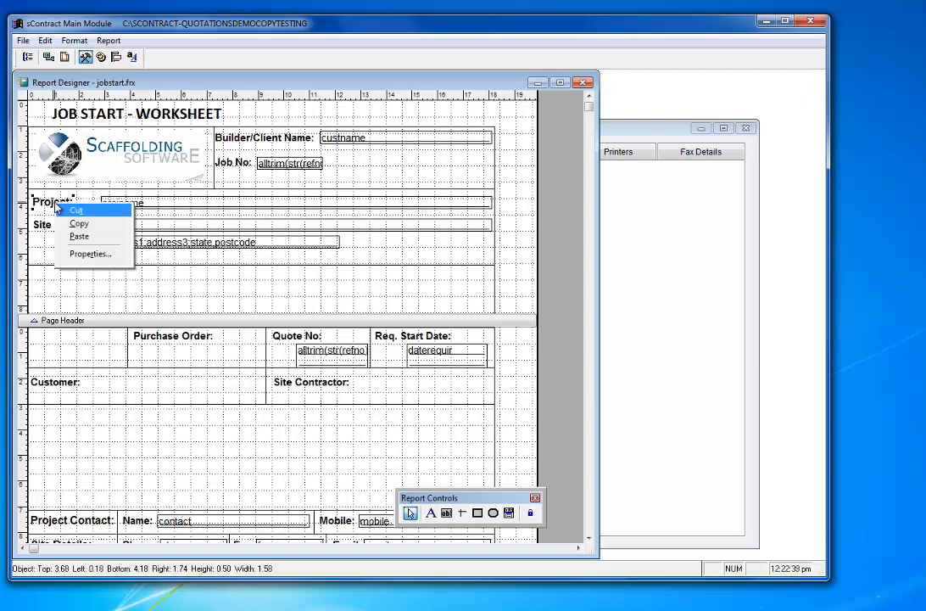
left_click(80, 259)
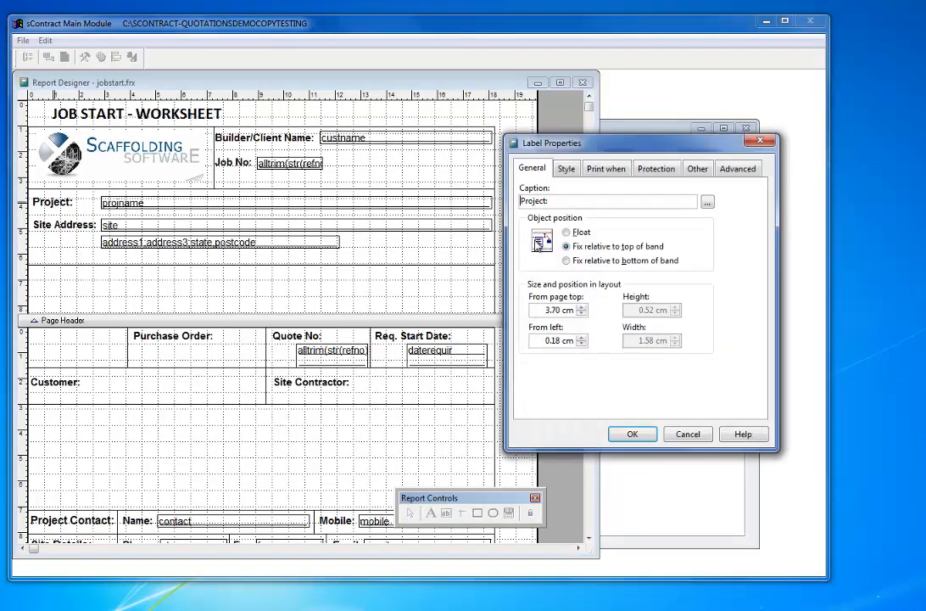
left_click(569, 170)
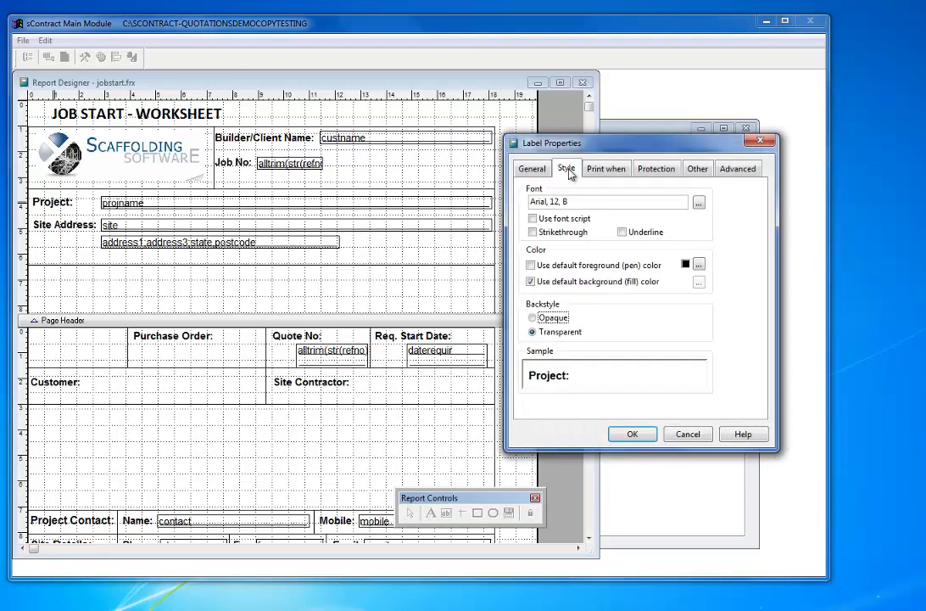
left_click(604, 169)
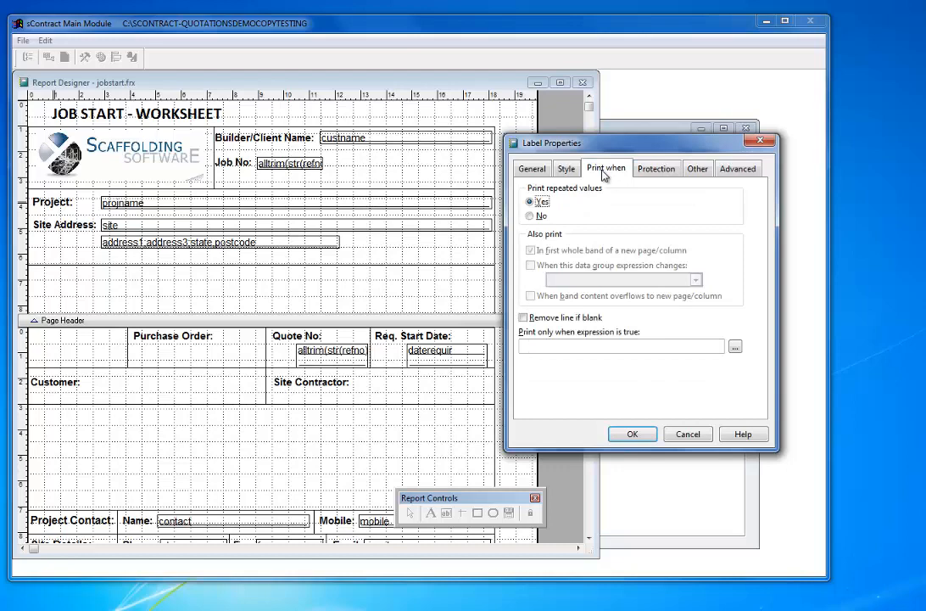
left_click(656, 169)
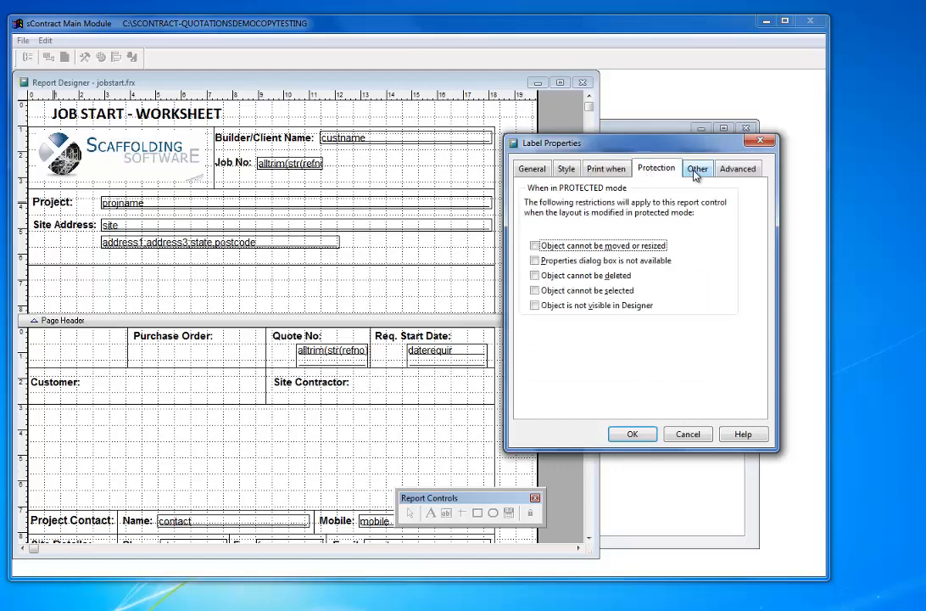
left_click(696, 170)
left_click(737, 168)
left_click(698, 169)
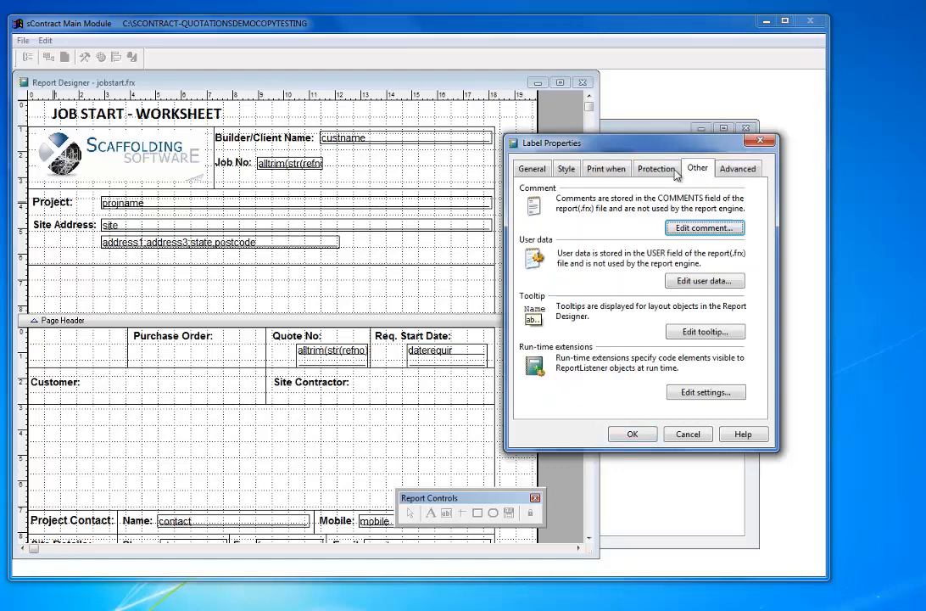
left_click(670, 170)
left_click(606, 169)
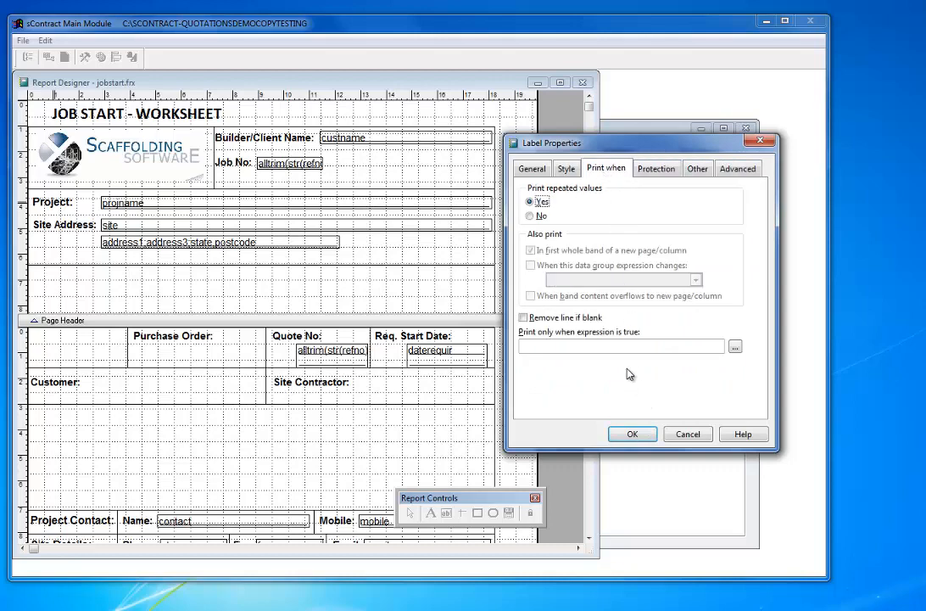
left_click(685, 434)
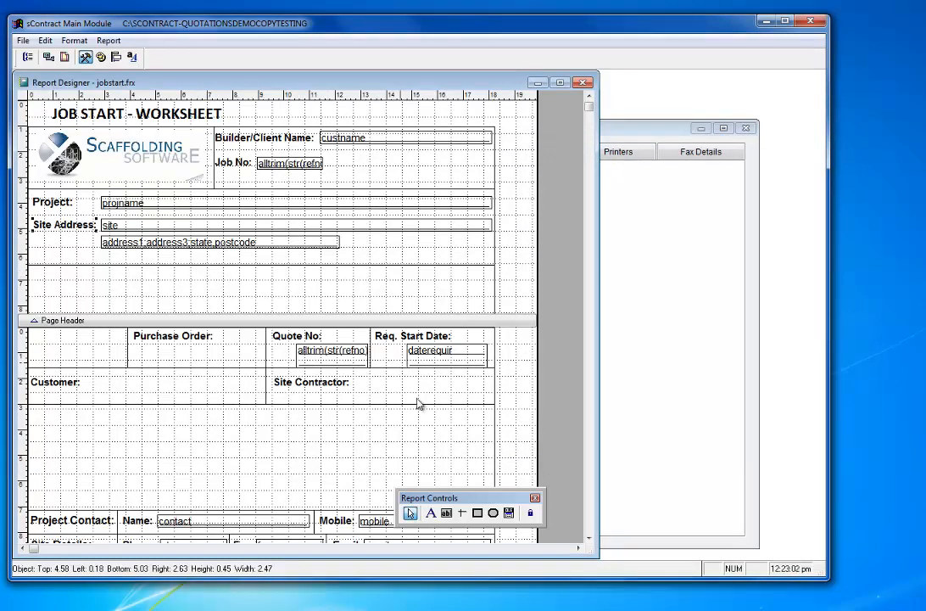
Draw a horizontal line about 1.92 cm long in the empty space beneath the site address box and open its style properties
left_click(463, 513)
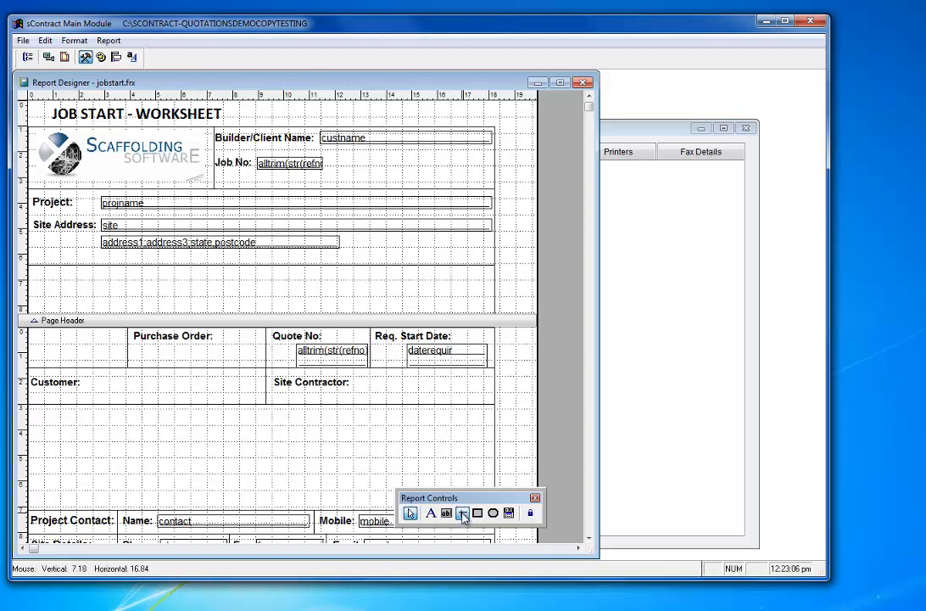
left_click_drag(67, 279, 119, 281)
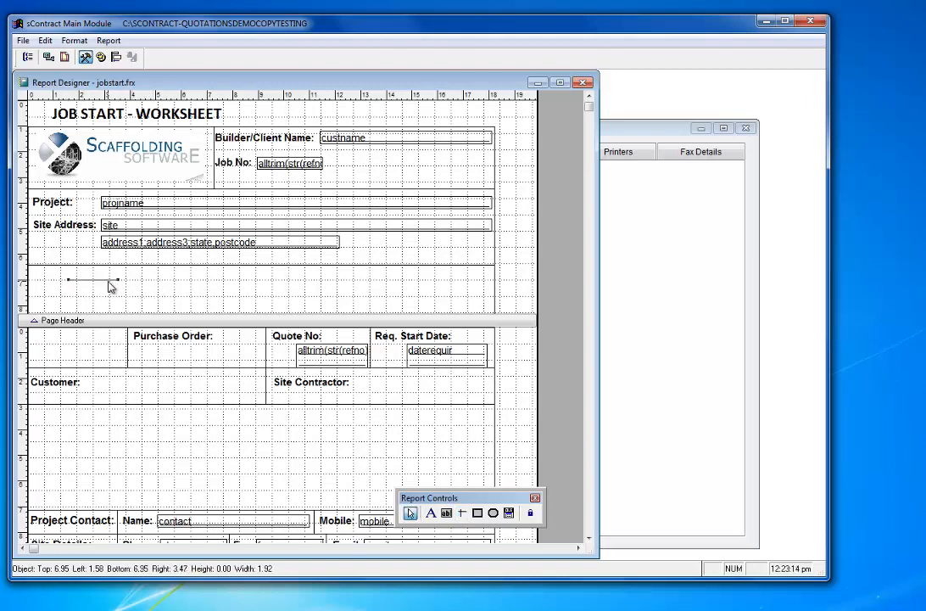
right_click(111, 285)
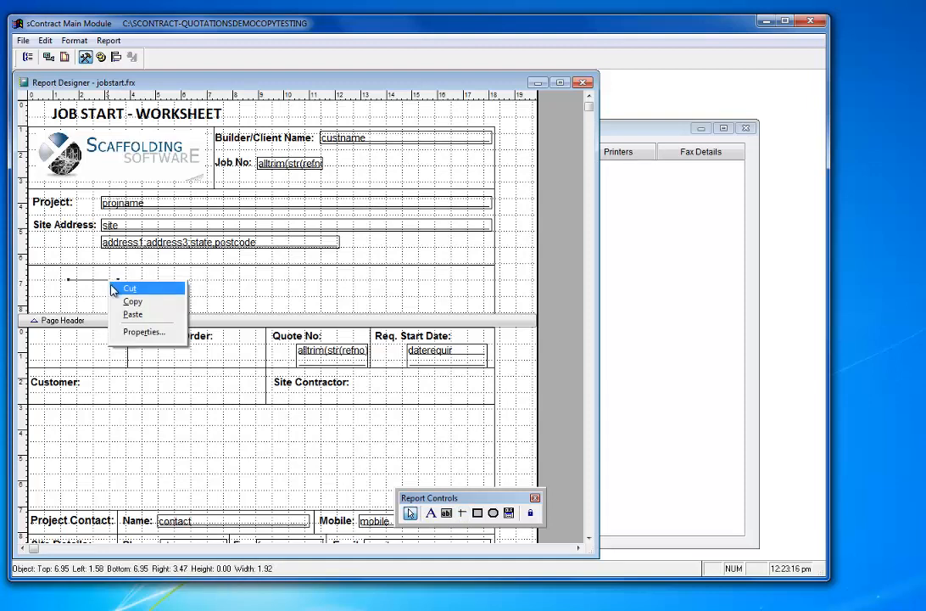
left_click(137, 331)
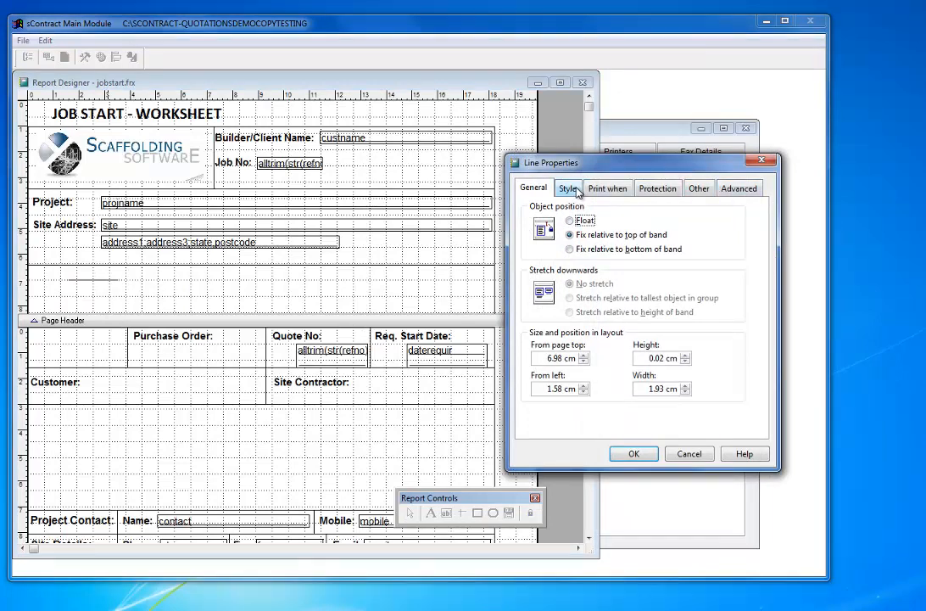
left_click(575, 190)
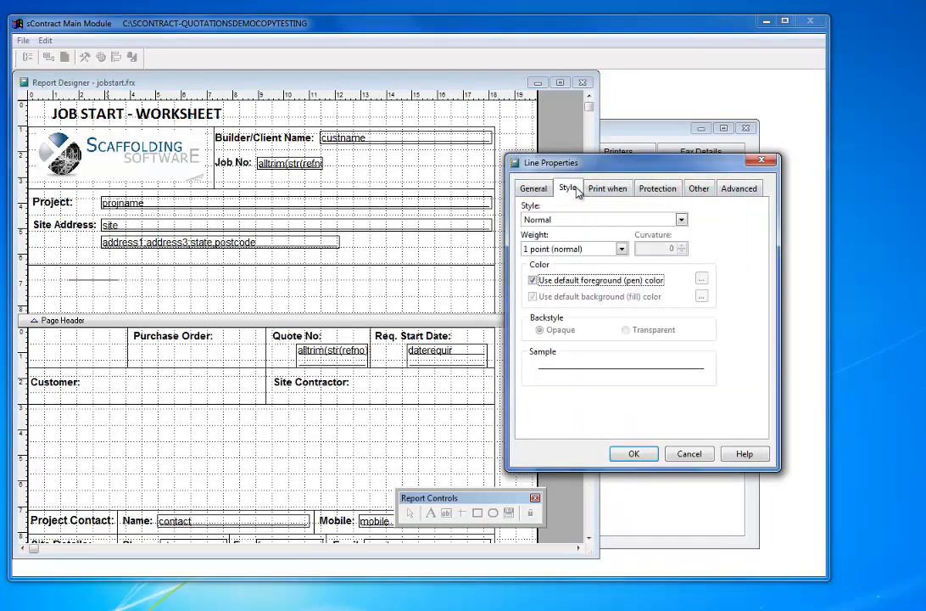
Try the Dotted and Dashes styles on the new line and return its style to Normal
left_click(622, 249)
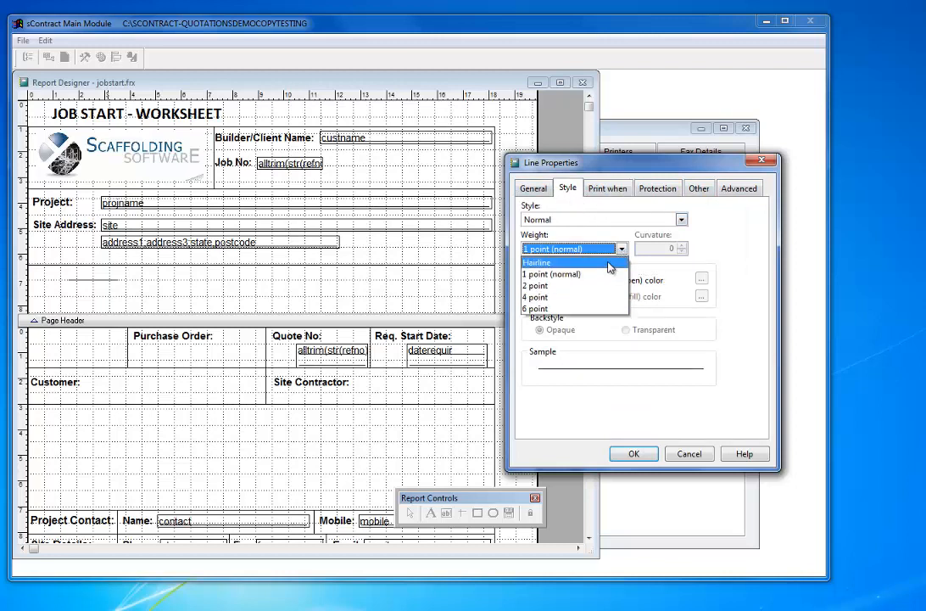
left_click(621, 249)
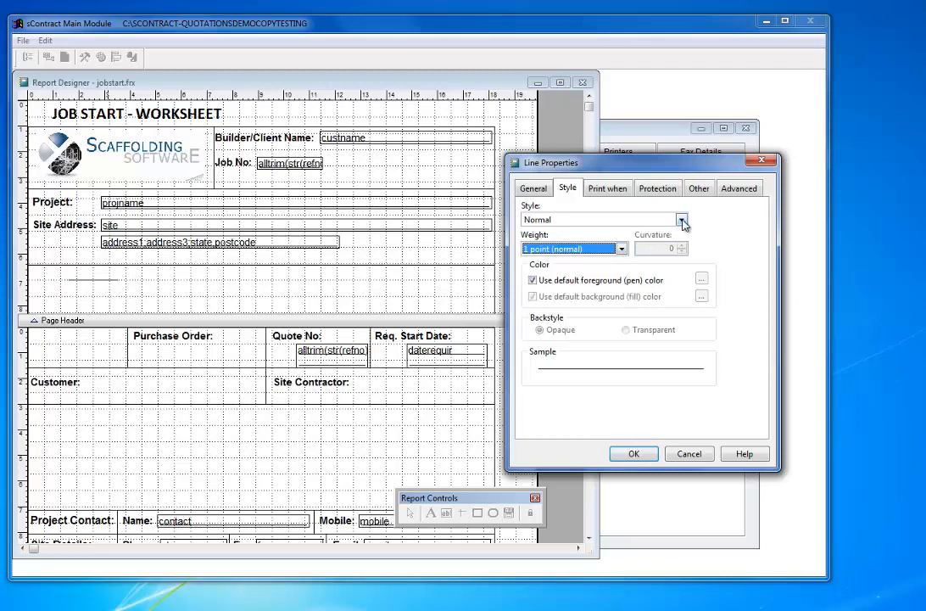
left_click(683, 221)
left_click(661, 242)
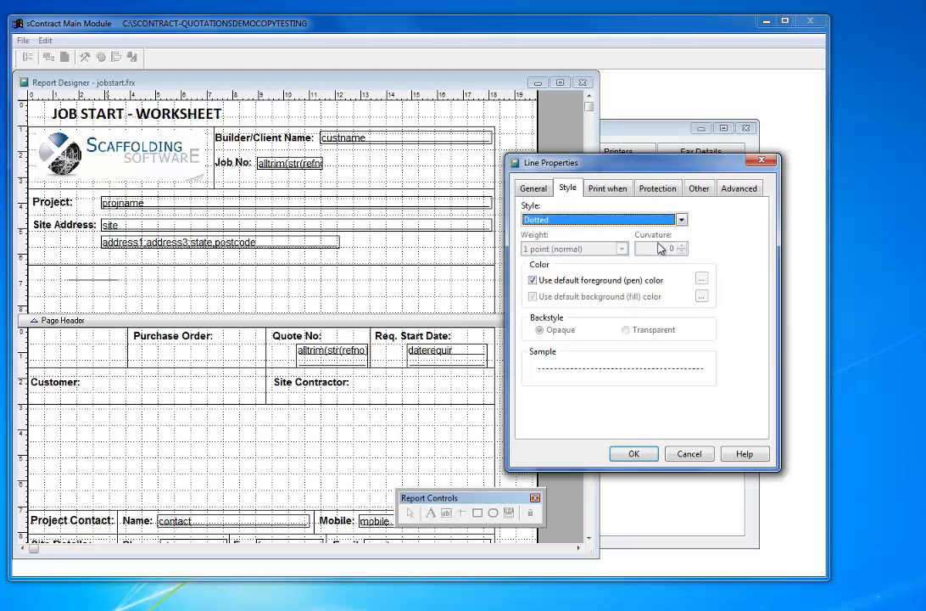
left_click(680, 222)
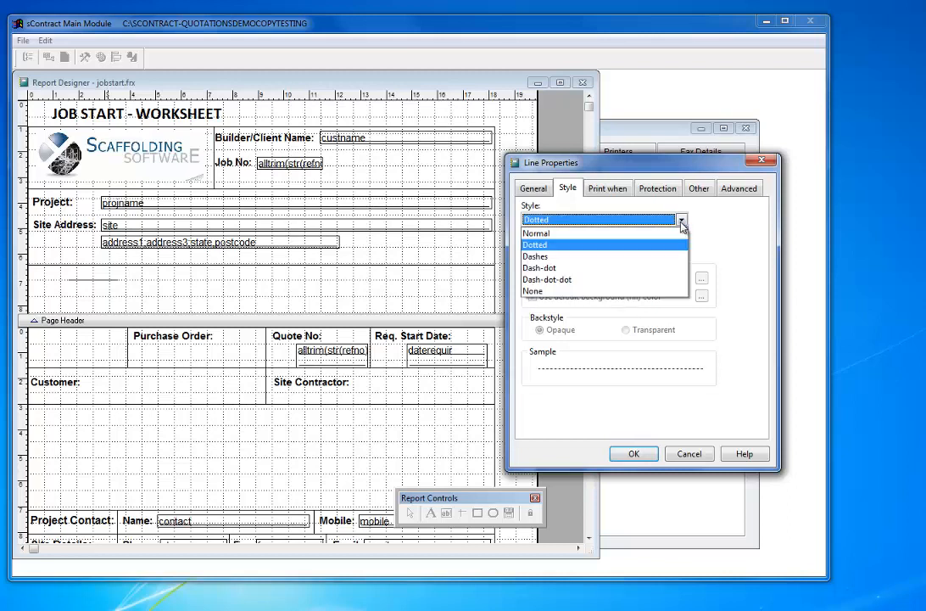
left_click(643, 257)
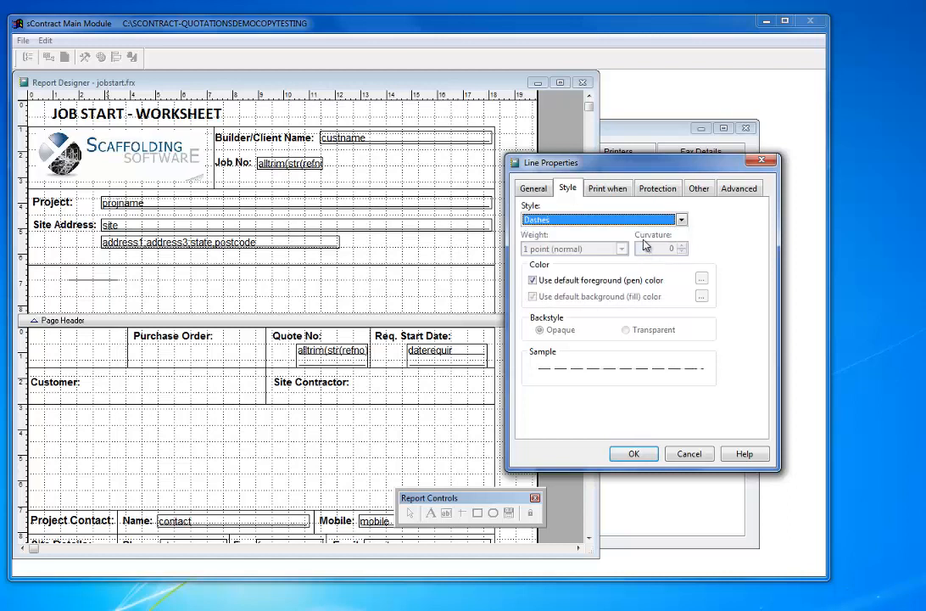
left_click(682, 220)
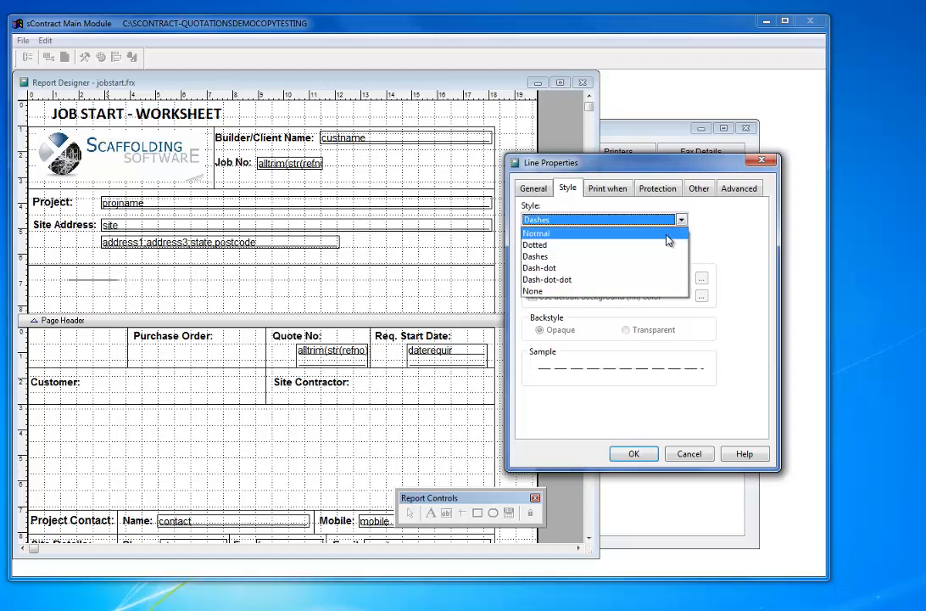
left_click(667, 234)
Set the new line's weight to 4 point and lengthen it to about 3.87 cm
left_click(622, 249)
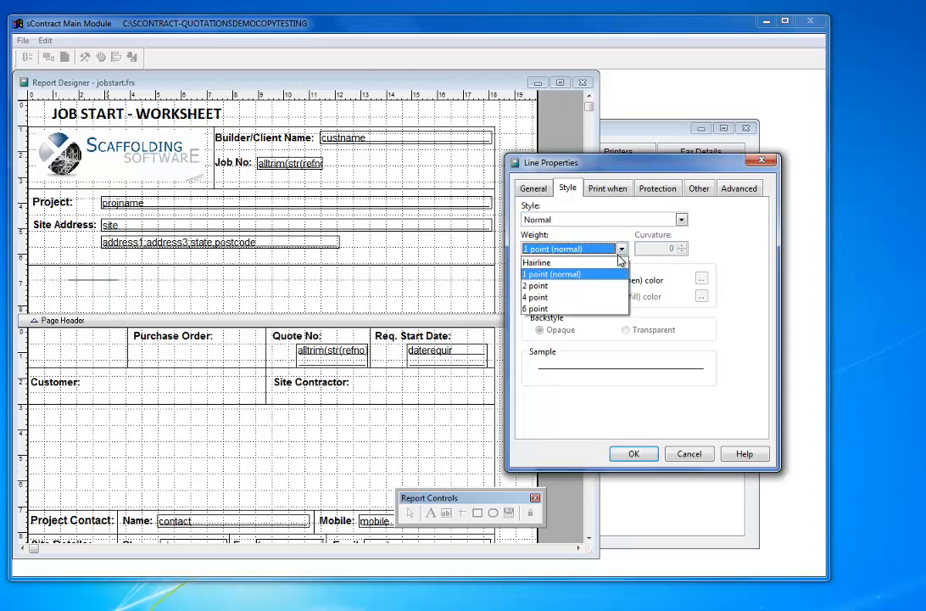
left_click(600, 297)
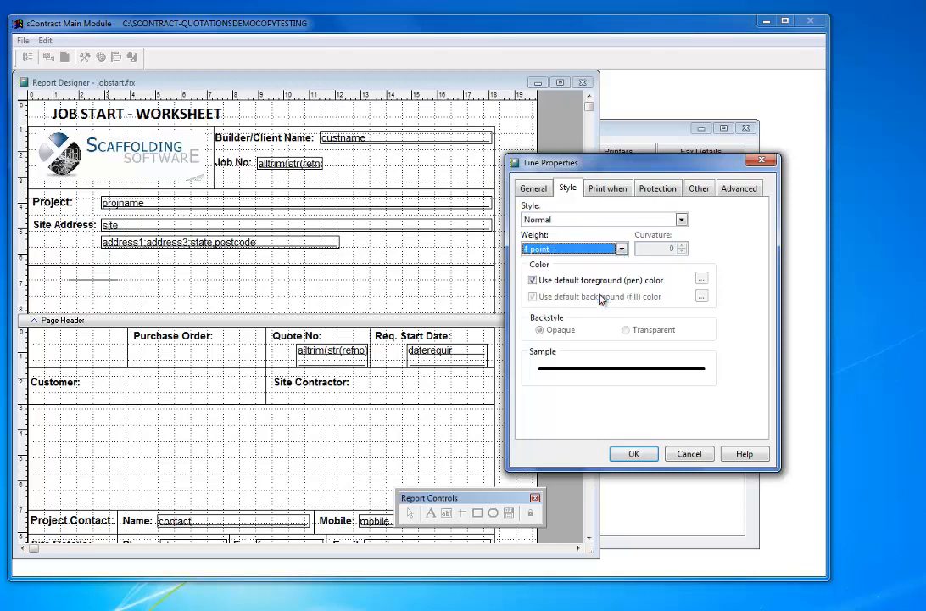
left_click(633, 454)
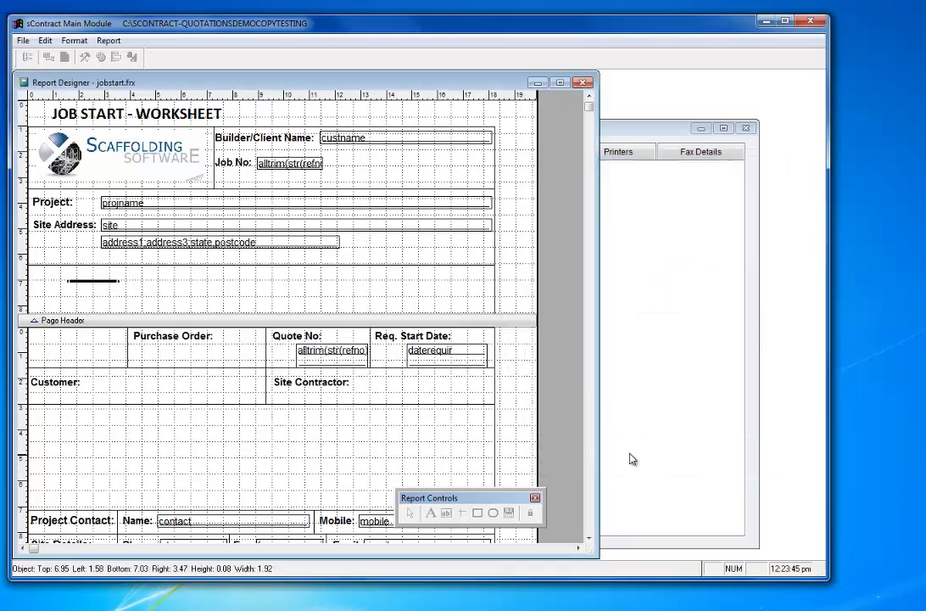
left_click(124, 286)
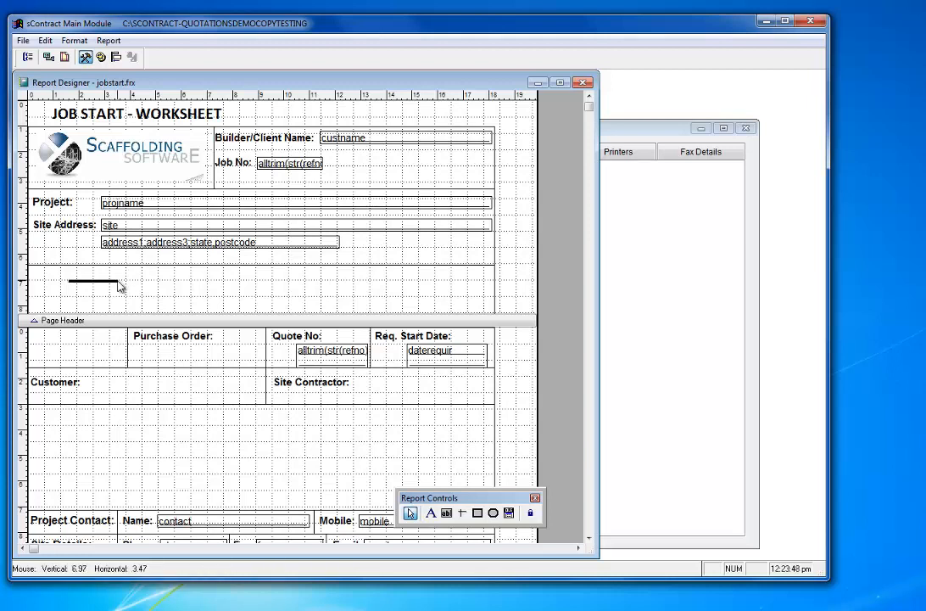
left_click(118, 281)
left_click_drag(118, 281, 170, 281)
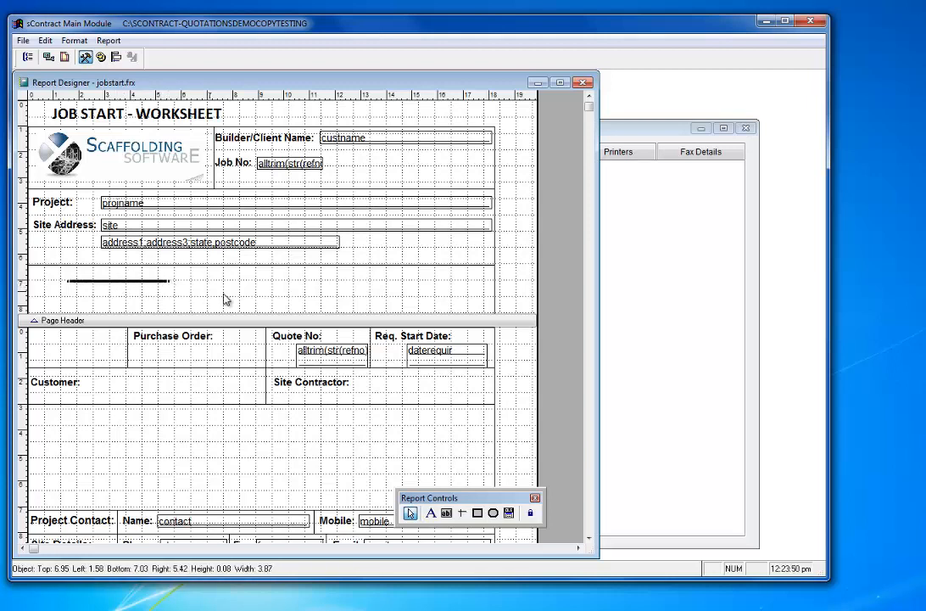
Draw a rectangle about 4.76 by 0.95 cm and a rounded rectangle about 3.05 by 1.13 cm beside the thick line
left_click(478, 514)
left_click_drag(183, 280, 307, 304)
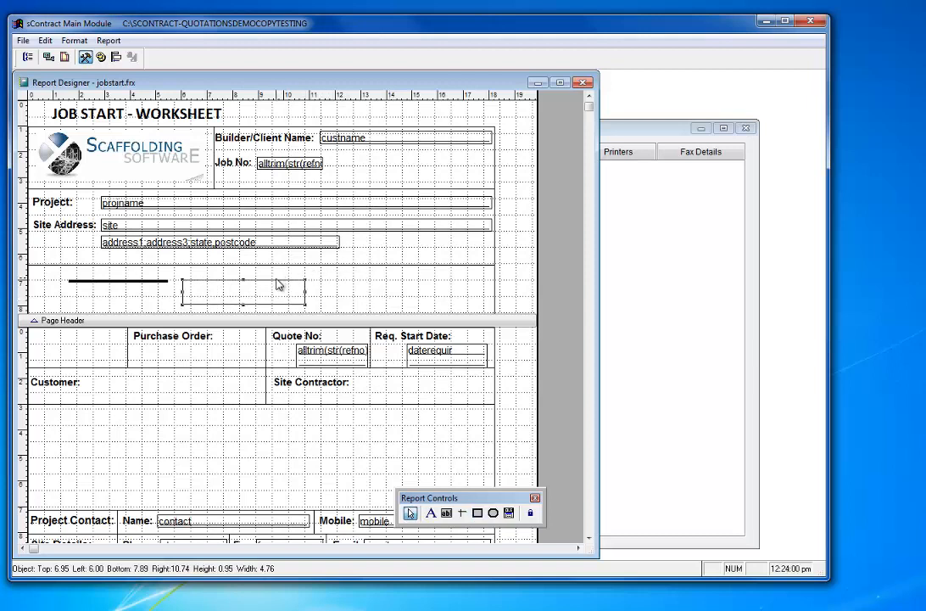
left_click_drag(279, 286, 299, 280)
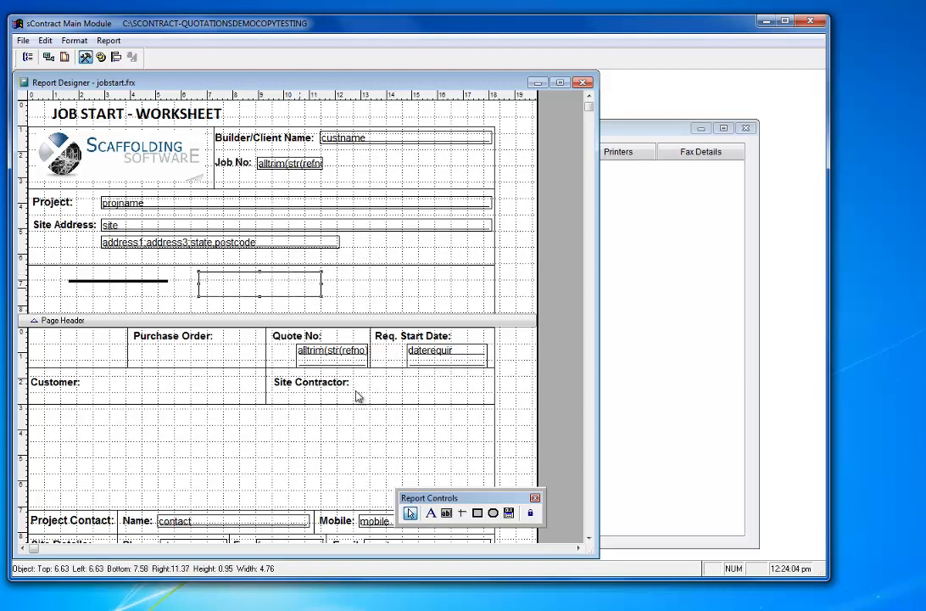
left_click(495, 514)
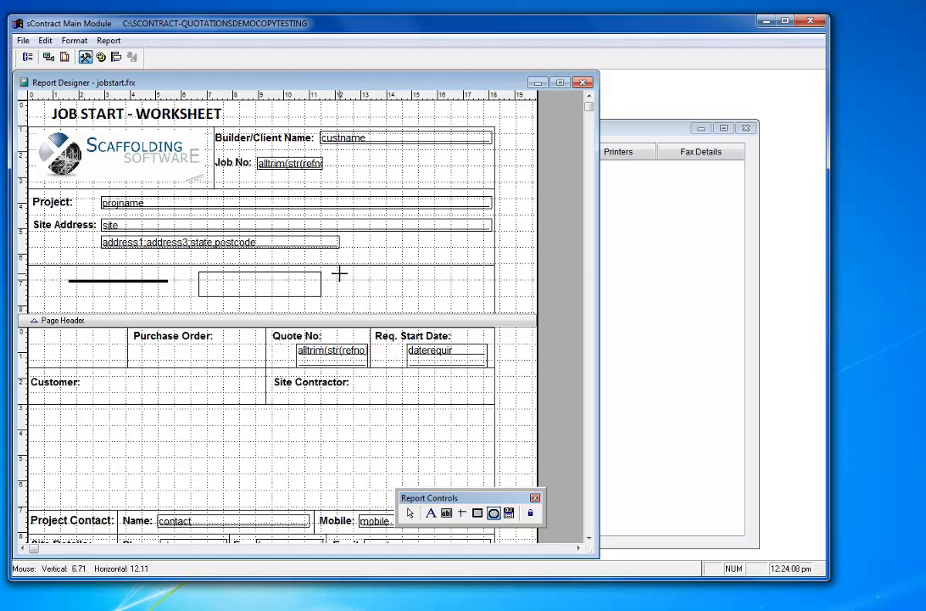
left_click_drag(337, 272, 426, 303)
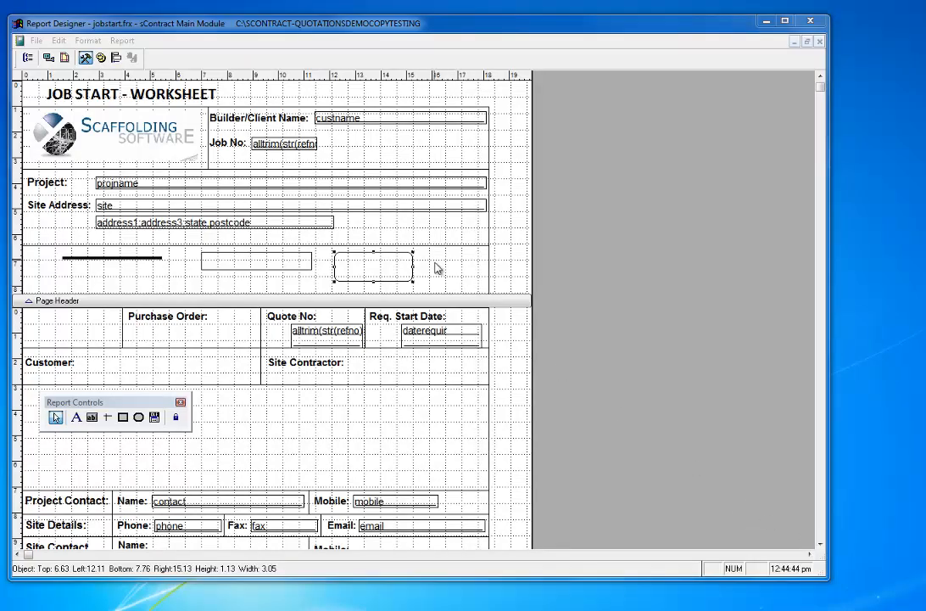
Move the thick line, rectangle and rounded rectangle together to about 2.79 cm from the left and 6.71 cm from the top
left_click_drag(450, 258, 80, 279)
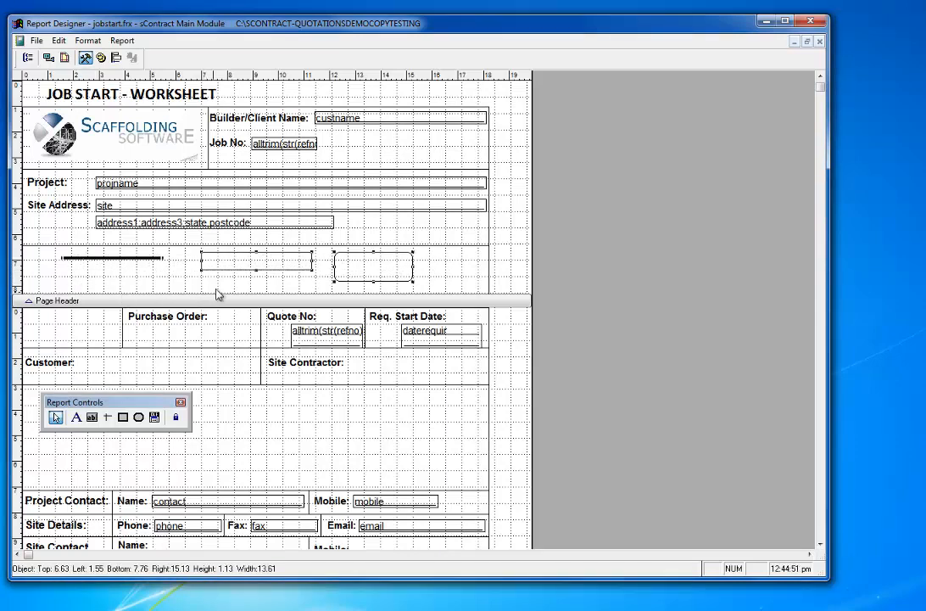
left_click_drag(149, 263, 181, 264)
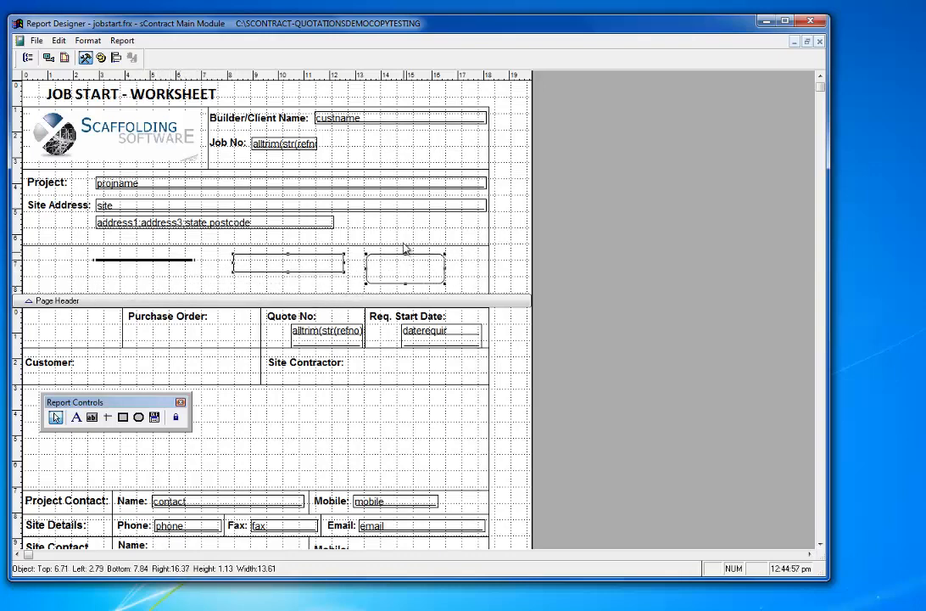
left_click(84, 260)
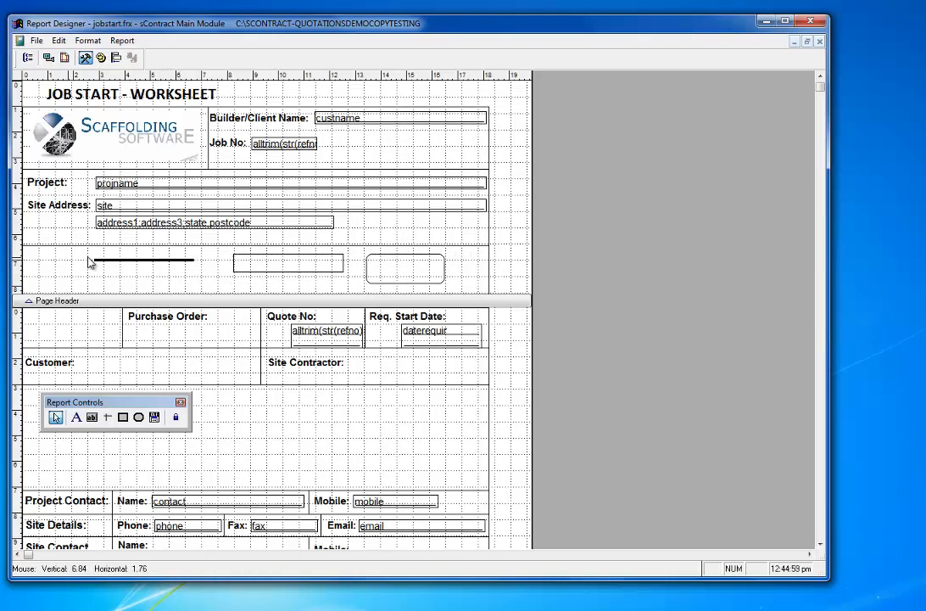
Select the combined address, site and project name fields together and clear the selection
left_click(138, 225)
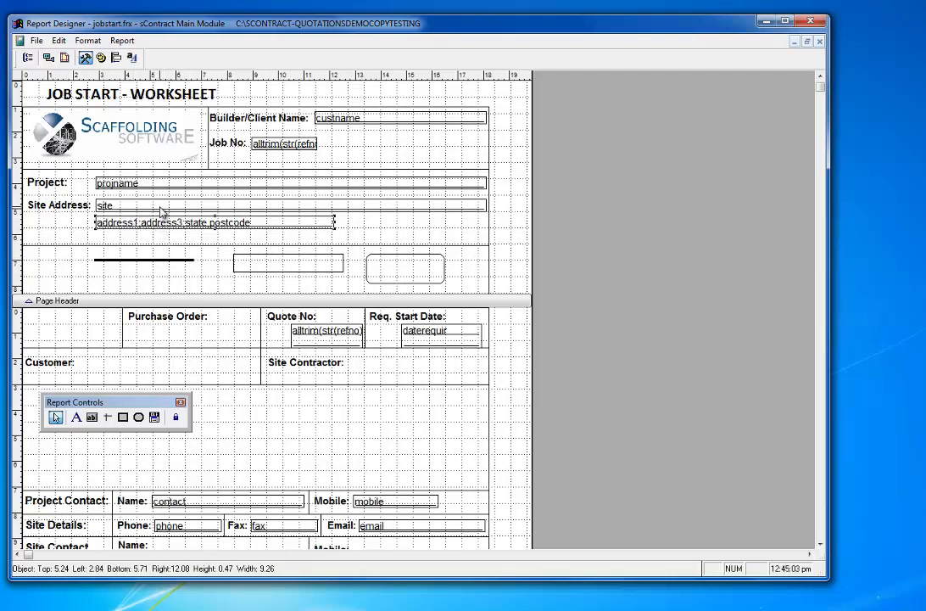
left_click(161, 207, "shift")
left_click(161, 184, "shift")
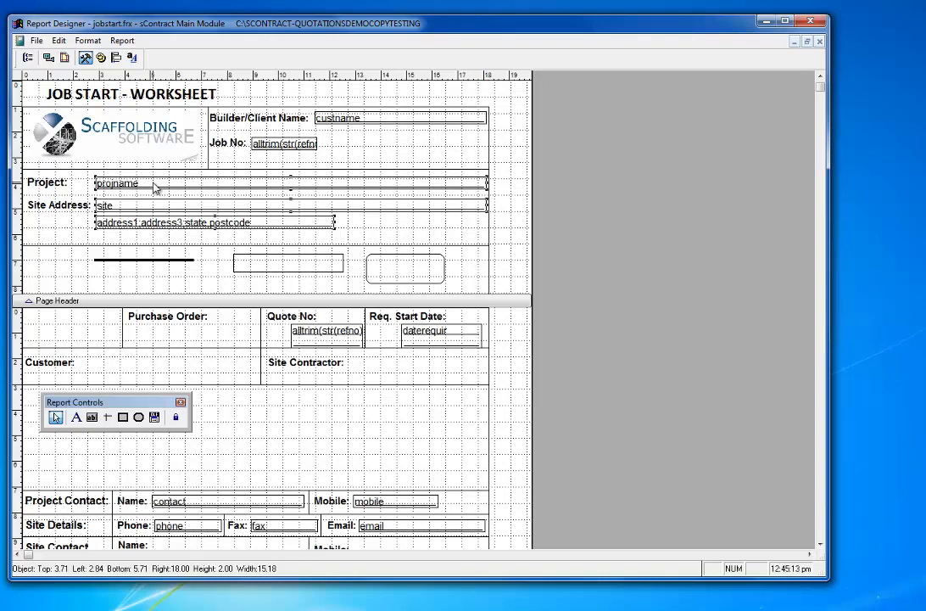
mouse_move(153, 184)
left_mouse_down()
mouse_move(175, 214)
mouse_move(170, 192)
mouse_move(154, 185)
left_mouse_up()
left_click(115, 264)
Nudge the site field right to about 3.16 cm from the left
left_click(123, 211)
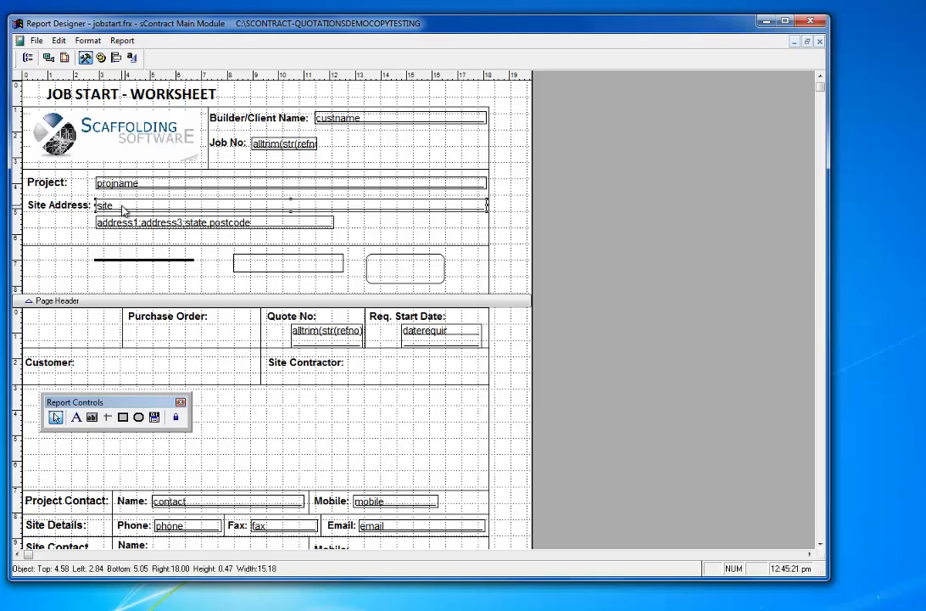
key("Right")
key("Right")
key("Right")
key("Right")
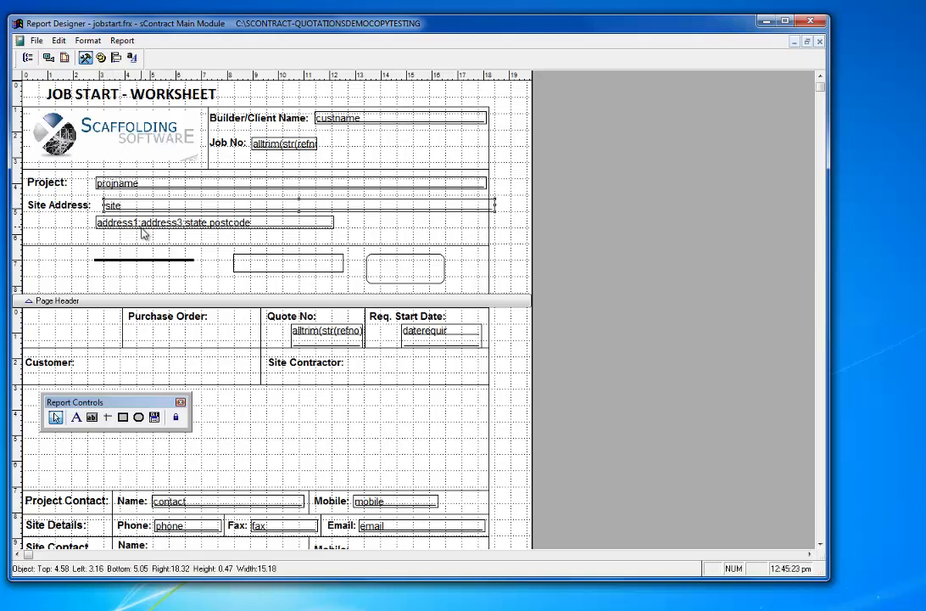
Nudge the combined address field right to about 3.53 cm from the left
left_click(144, 227)
key("Right")
key("Right")
key("Right")
key("Right")
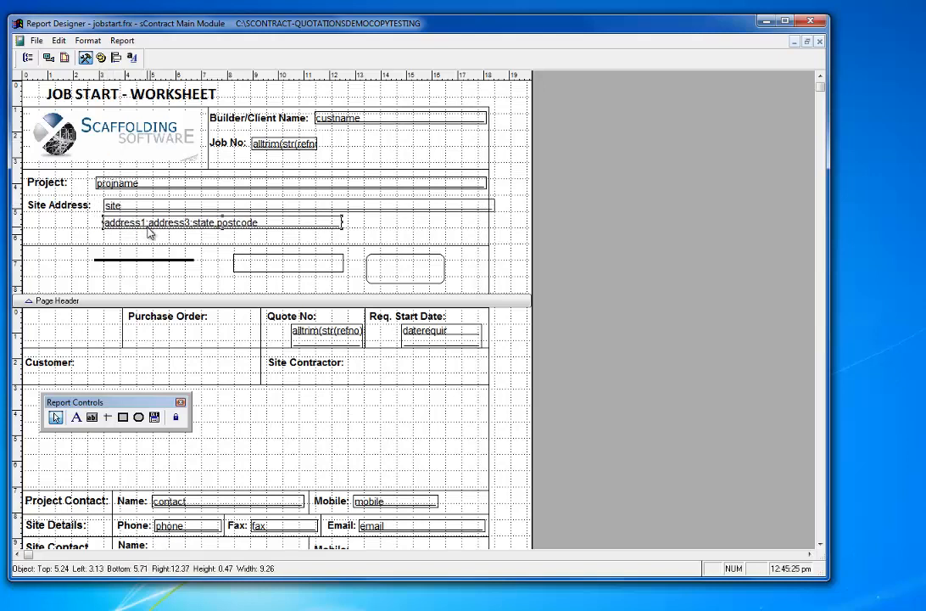
key("Right")
key("Right")
key("Right")
key("Right")
key("Right")
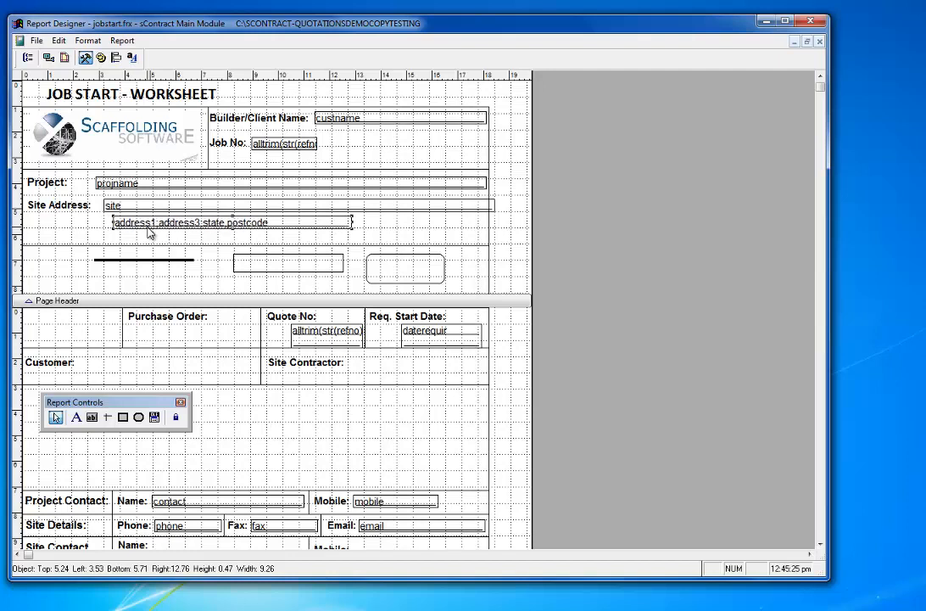
Display the layout alignment tools and align the left sides of the project name, site and combined address fields
left_click(116, 57)
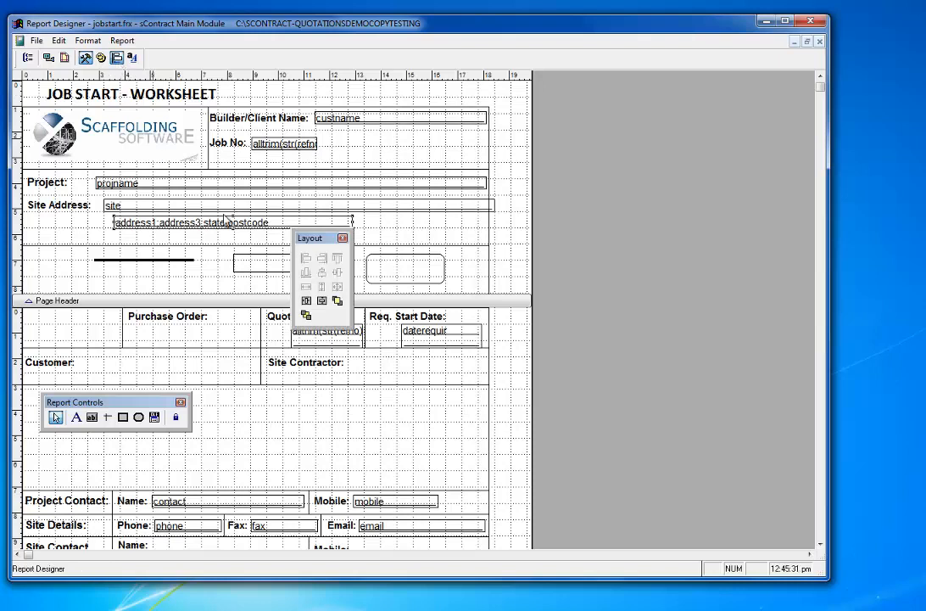
left_click_drag(325, 240, 308, 374)
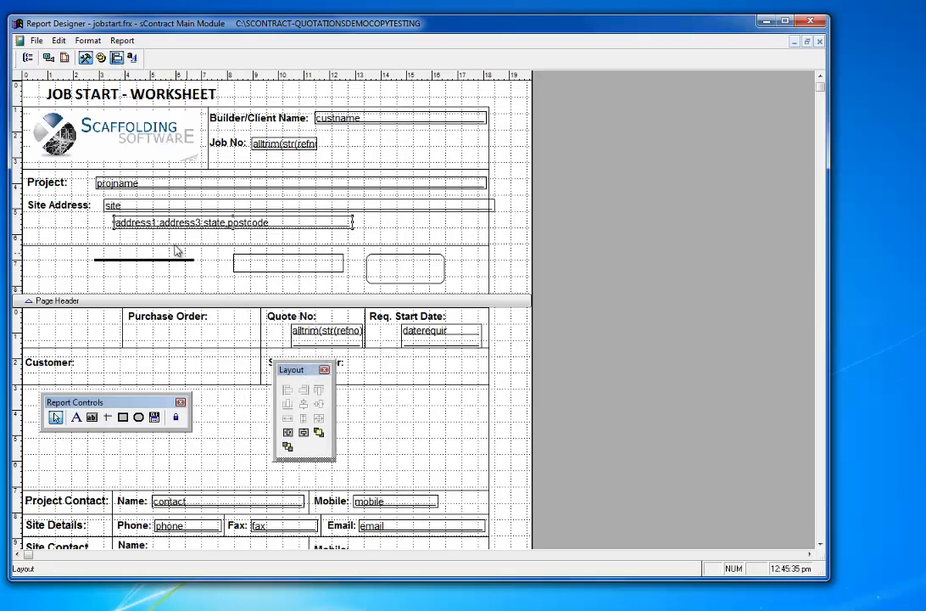
left_click(119, 182)
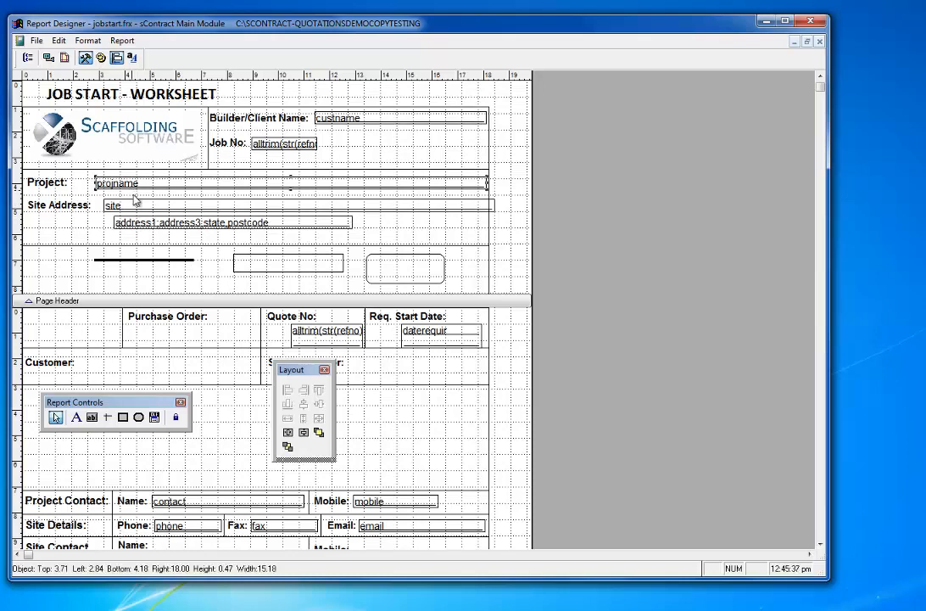
left_click(149, 206, "shift")
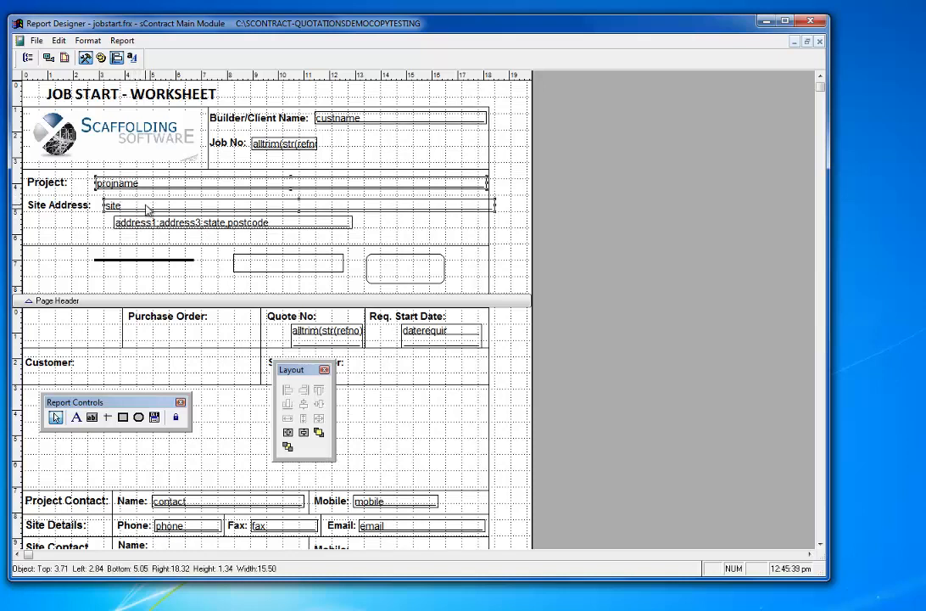
left_click(149, 223, "shift")
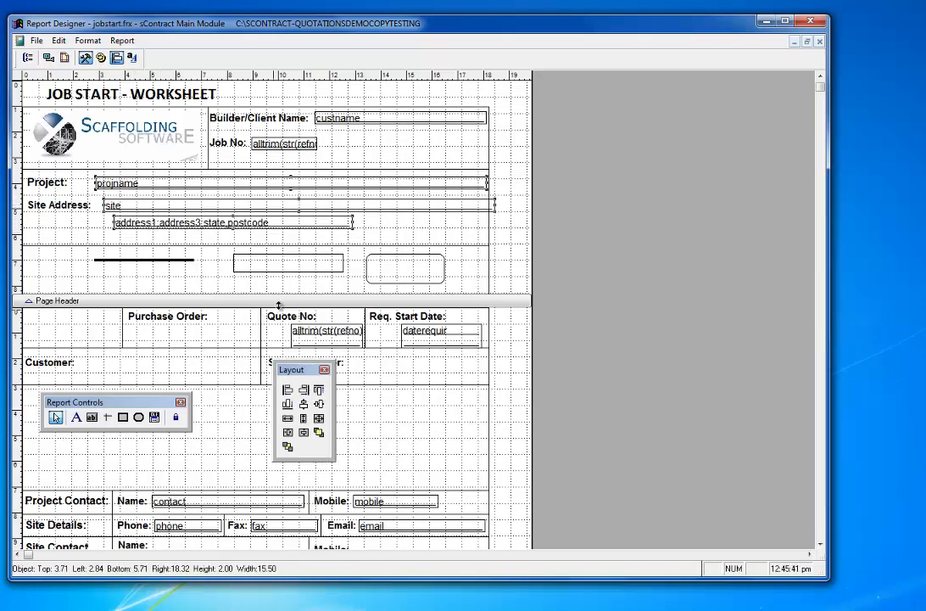
left_click(288, 390)
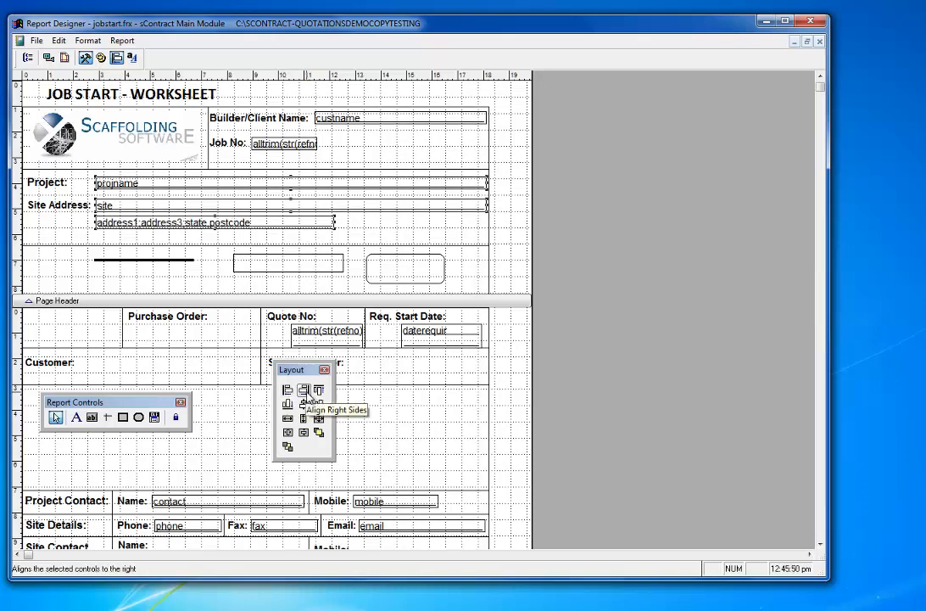
Left-align the project name, site and combined address fields again after trying right alignment, and match their widths and heights
left_click(303, 390)
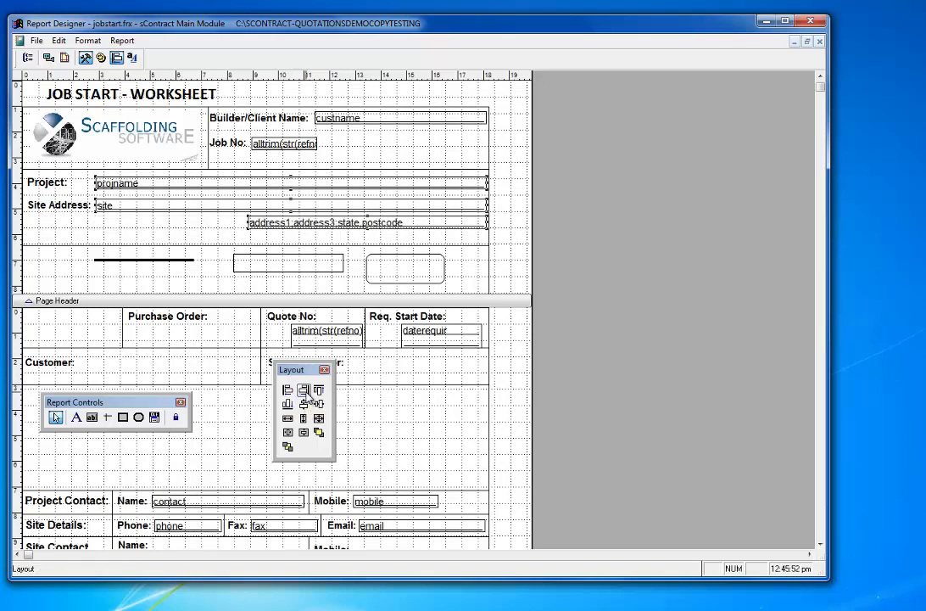
left_click(287, 391)
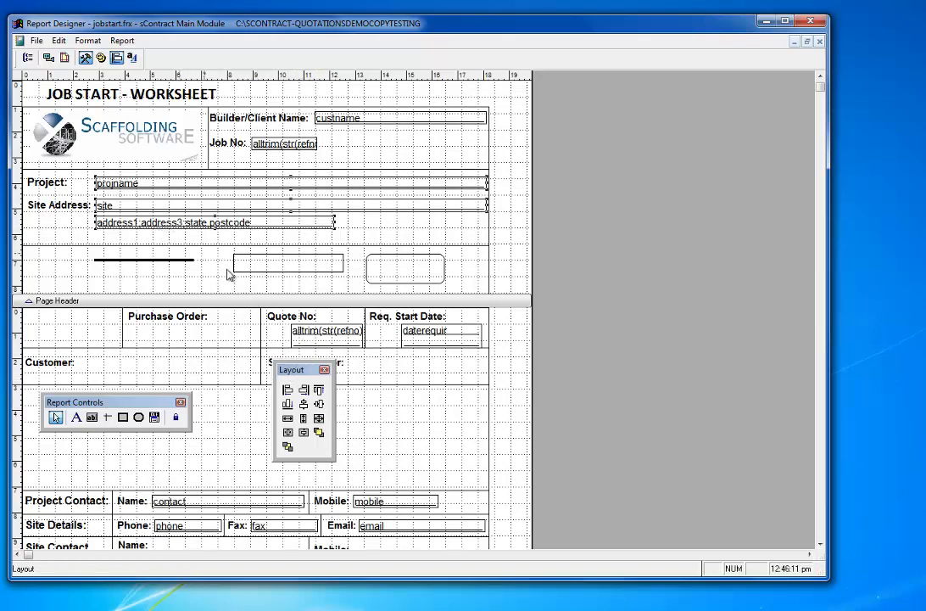
left_click(287, 419)
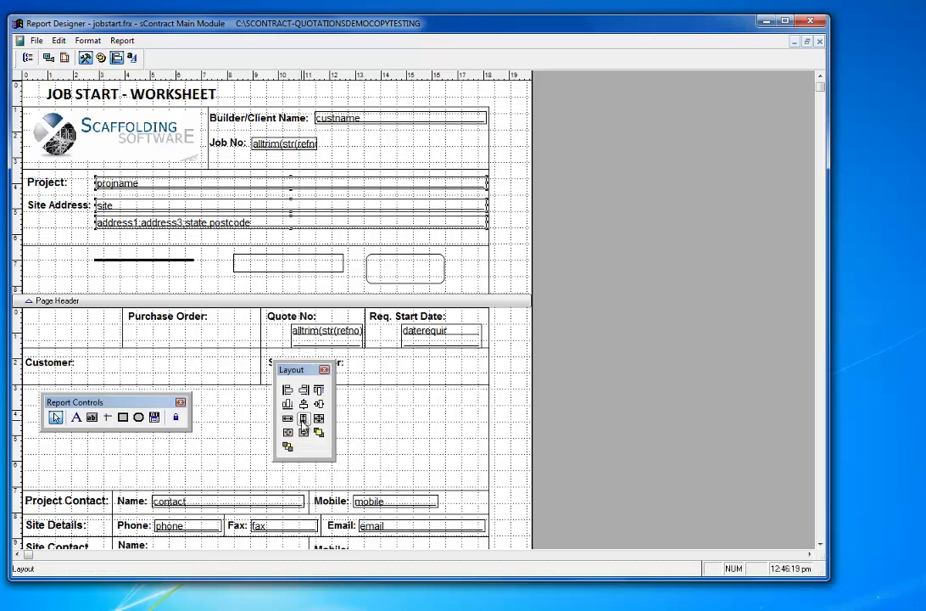
left_click(303, 420)
Move the Job No label onto the logo and send the logo to the back
left_click_drag(235, 146, 159, 153)
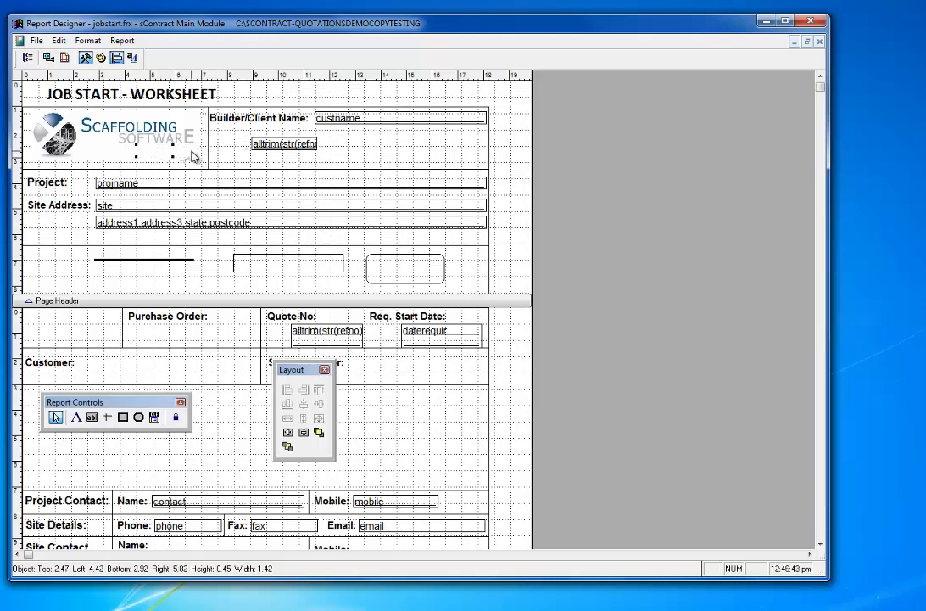
left_click(224, 153)
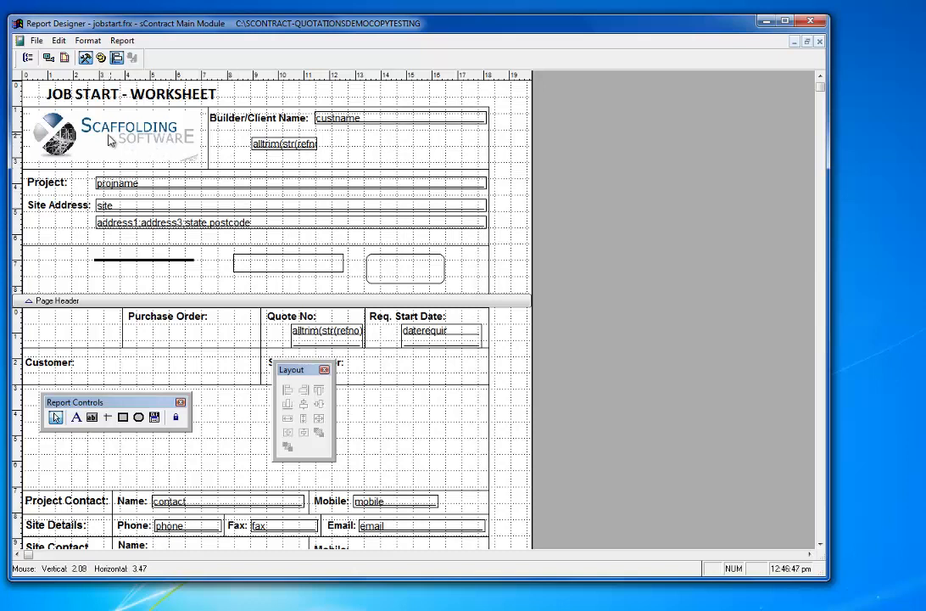
left_click(84, 122)
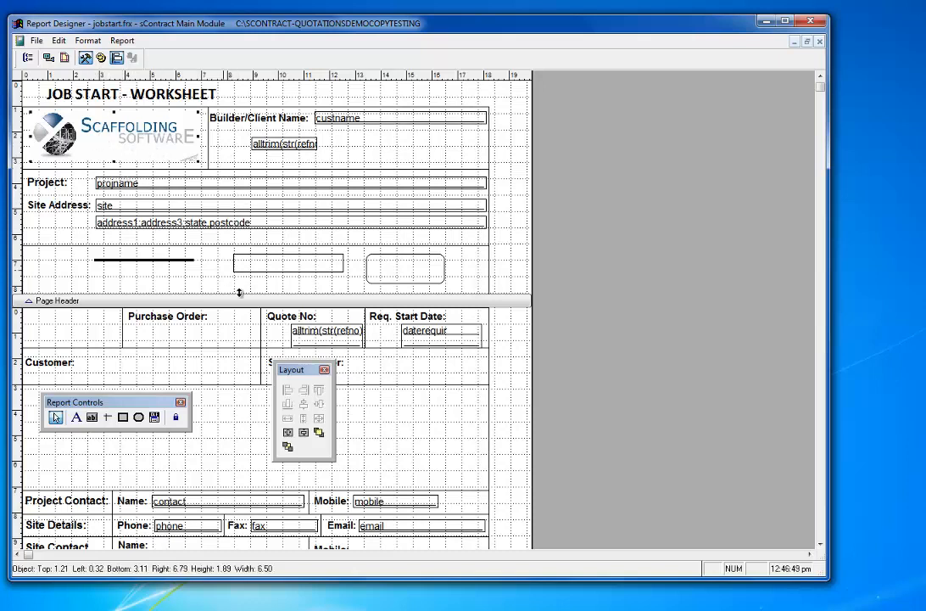
left_click(288, 448)
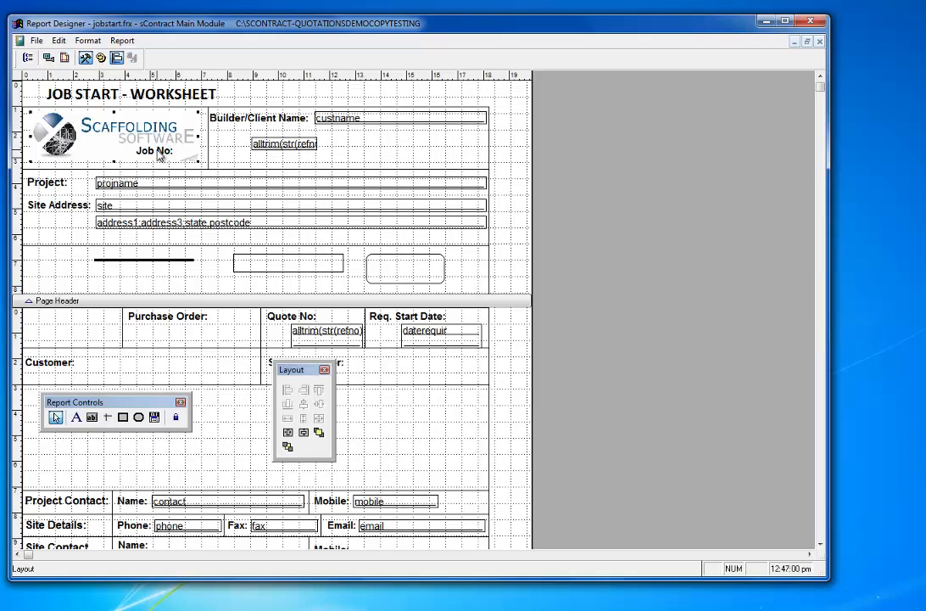
Move the Job No label off the logo to about 7.26 cm from the left, in line with the Builder/Client Name label
left_click_drag(157, 154, 229, 151)
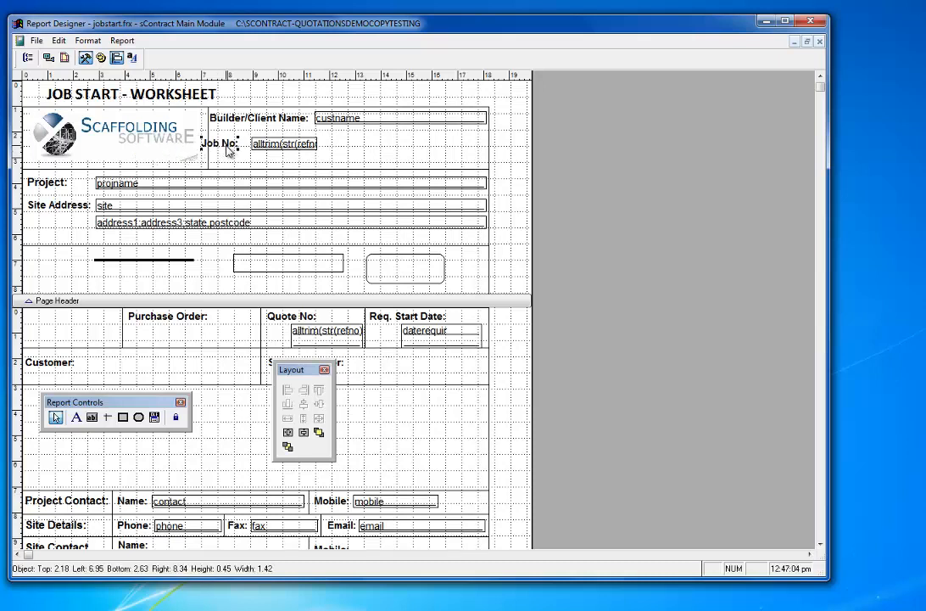
key("Right")
key("Right")
key("Right")
key("Right")
key("Right")
key("Right")
key("Right")
key("Right")
key("Right")
key("Right")
key("Right")
key("Right")
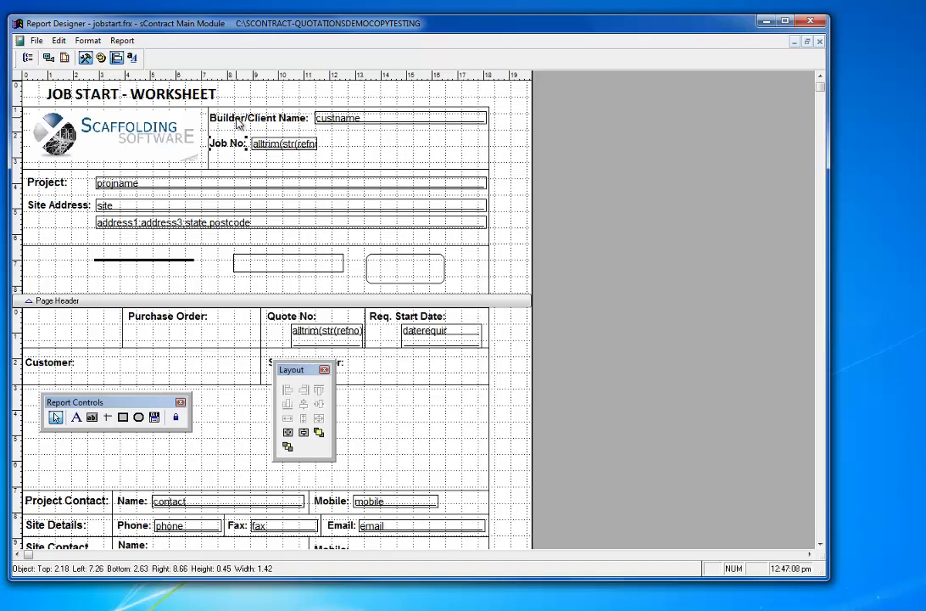
left_click(214, 119, "shift")
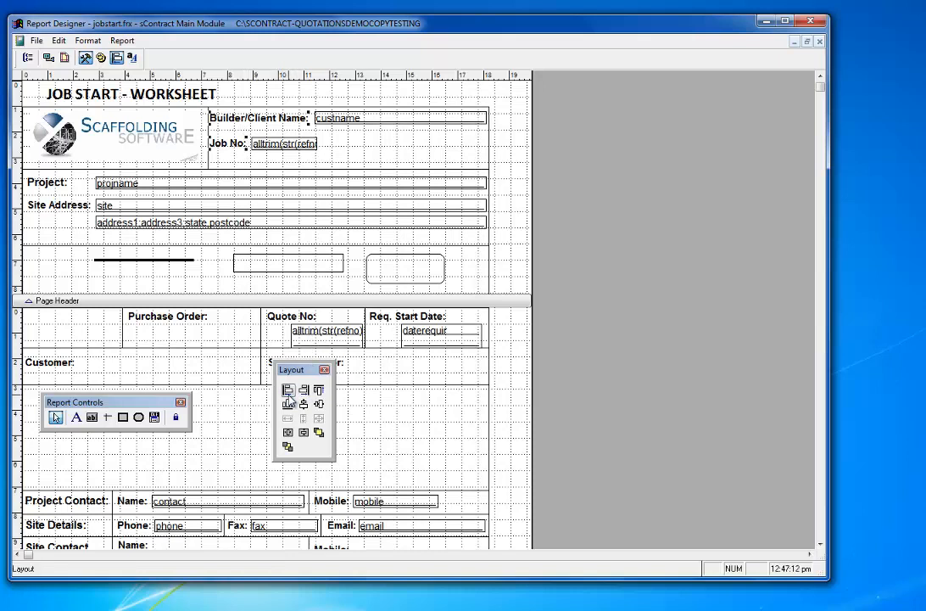
Align the left sides of the job number and custname fields
left_click(296, 146)
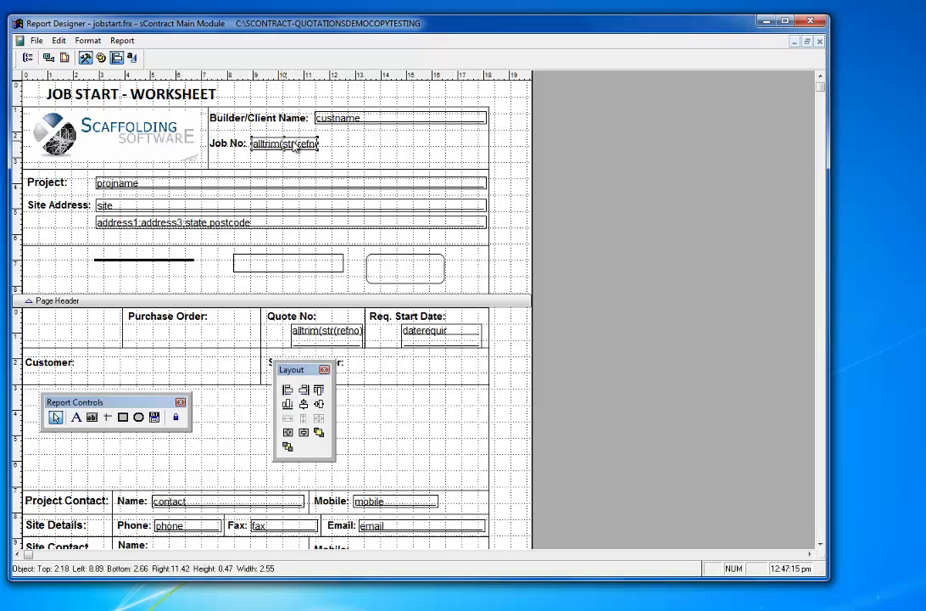
left_click(340, 120, "shift")
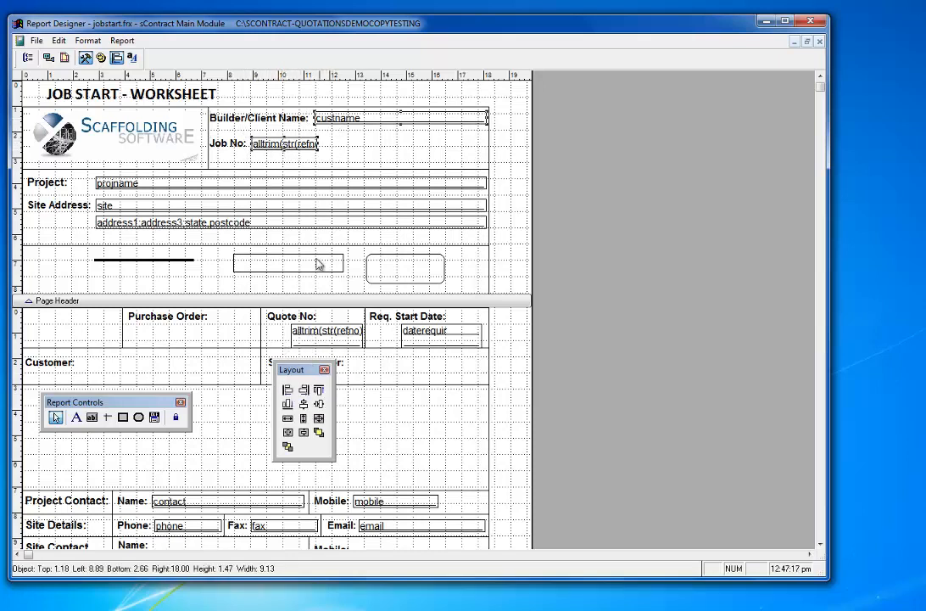
left_click(287, 389)
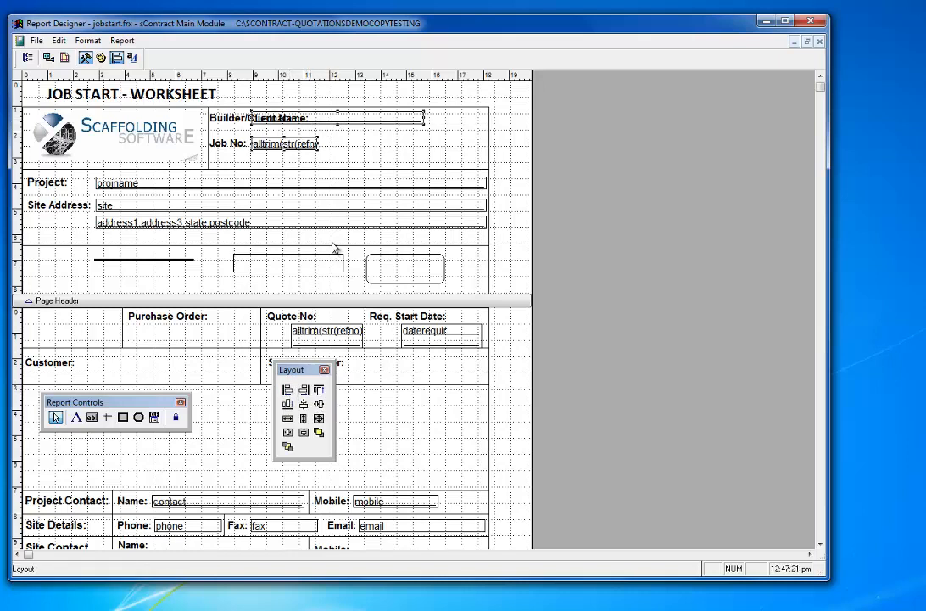
Nudge the job number and custname fields together to about 11.24 cm from the left, clear of the Builder/Client Name label
key("Right")
key("Right")
key("Right")
key("Right")
key("Right")
key("Right")
key("Right")
key("Right")
key("Right")
key("Right")
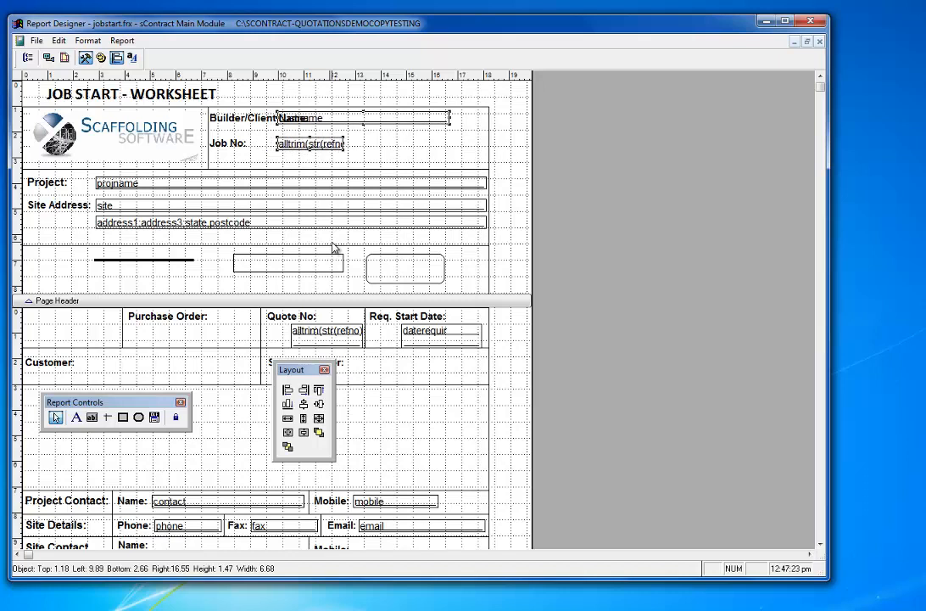
key("Right")
key("Right")
key("Right")
key("Right")
key("Right")
key("Right")
key("Right")
key("Right")
key("Right")
key("Right")
key("Right")
key("Right")
key("Right")
key("Right")
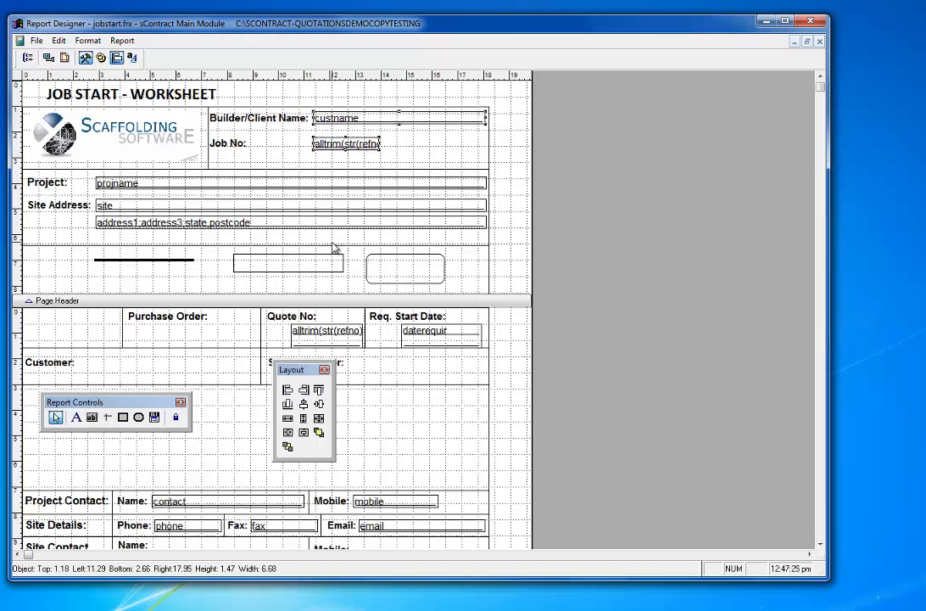
key("Left")
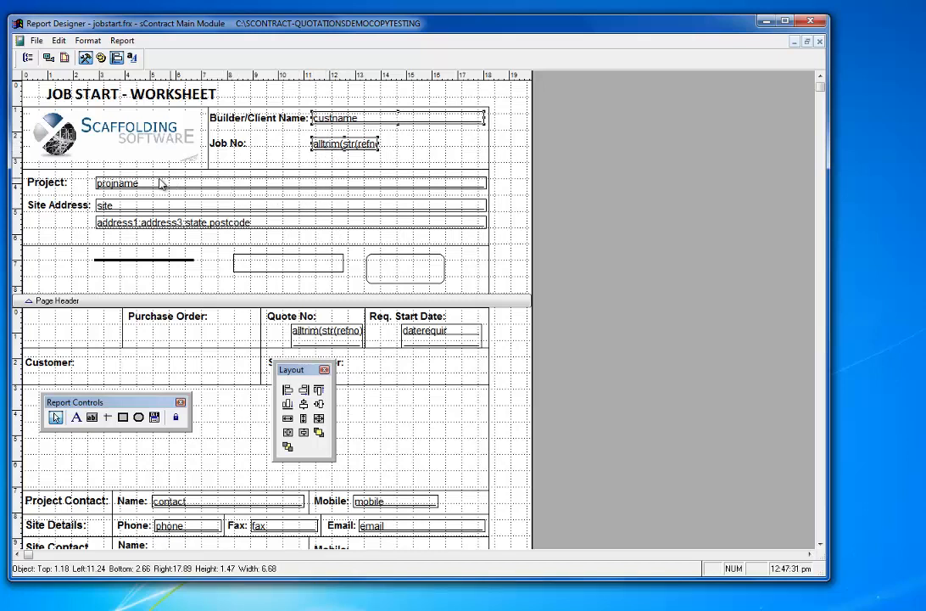
Set the Builder/Client Name, Job No, Project and Site Address labels to Calibri Bold, size 16
left_click(42, 182)
left_click(231, 121)
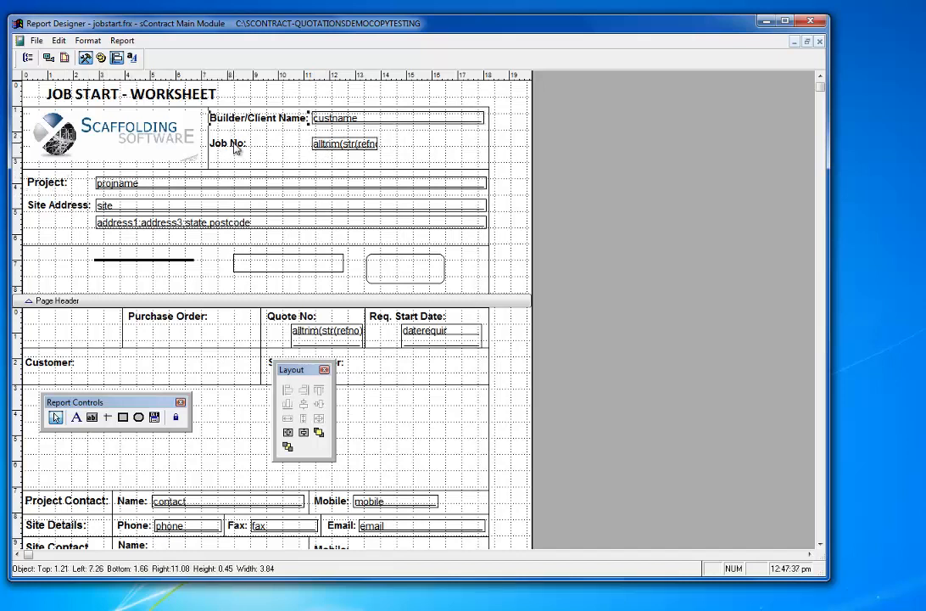
left_click(48, 187, "shift")
left_click(47, 207, "shift")
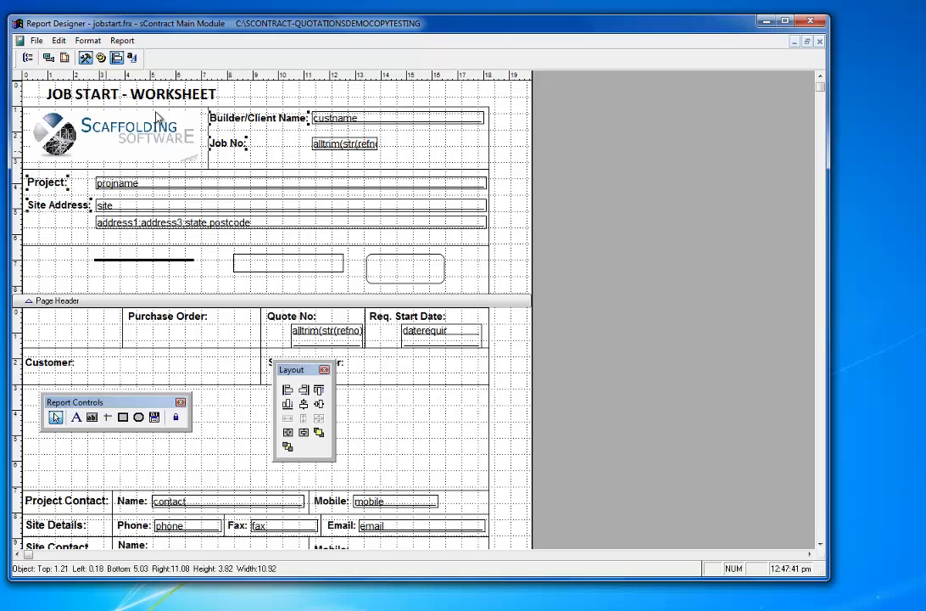
left_click(91, 43)
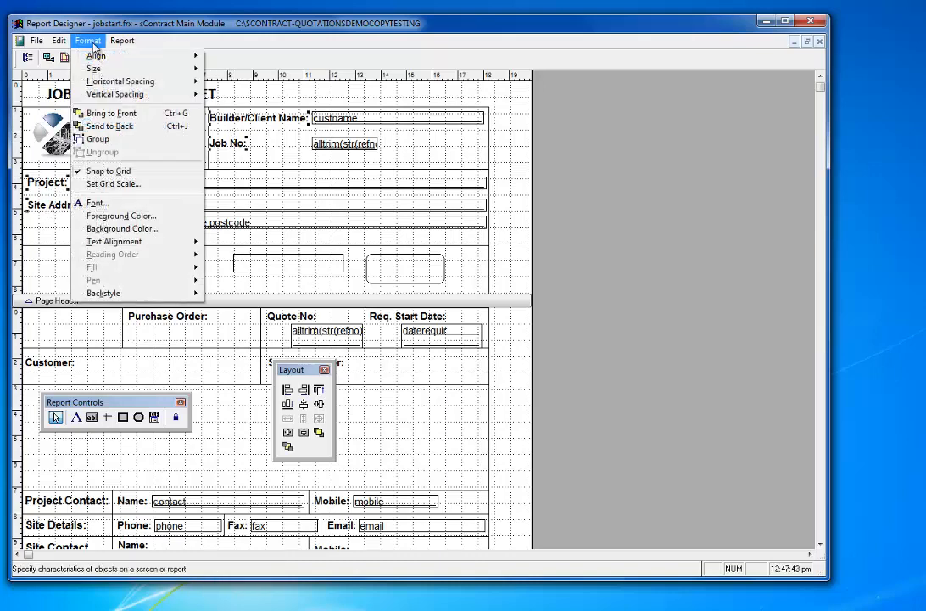
left_click(99, 202)
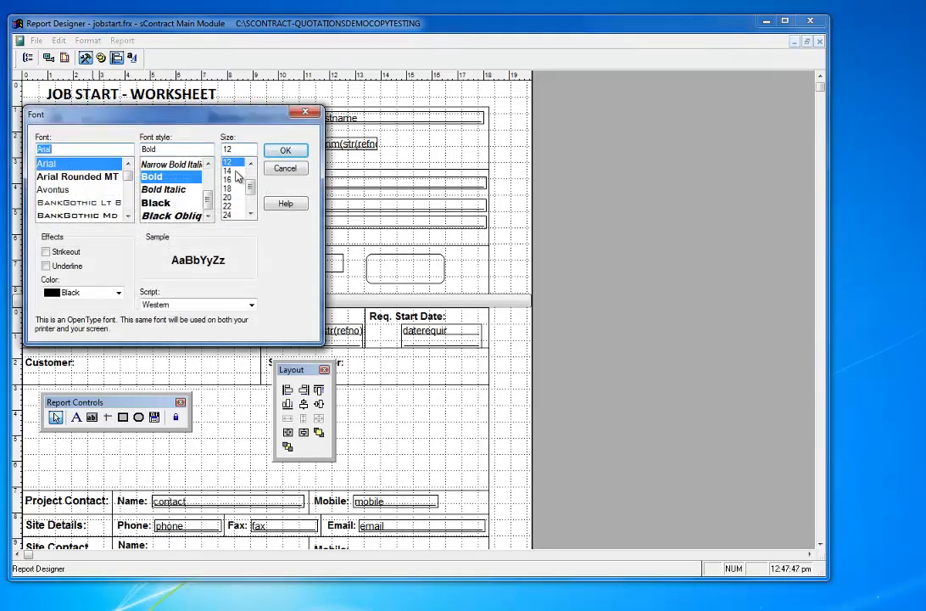
left_click(85, 147)
left_click_drag(80, 150, 10, 156)
type("ca")
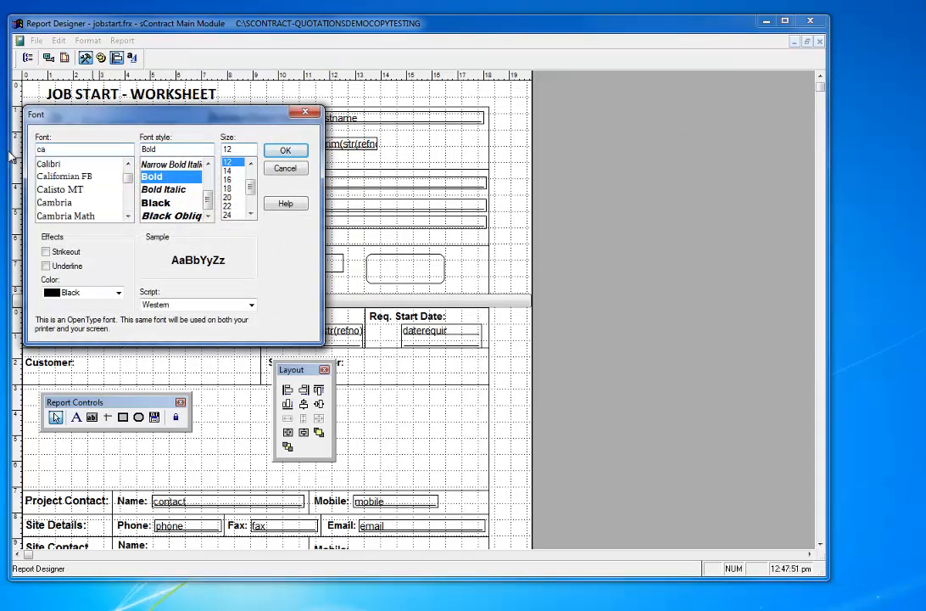
left_click(43, 164)
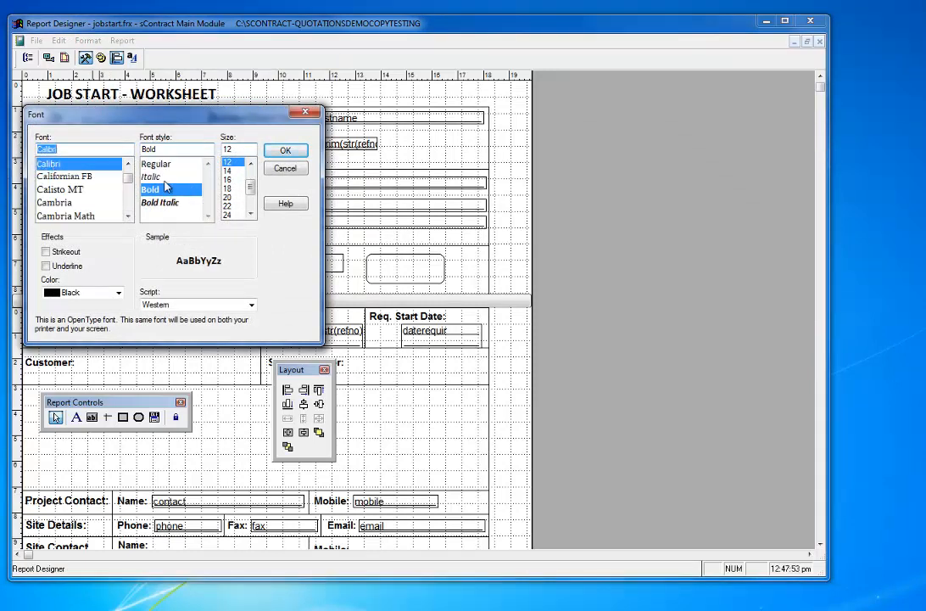
left_click(230, 170)
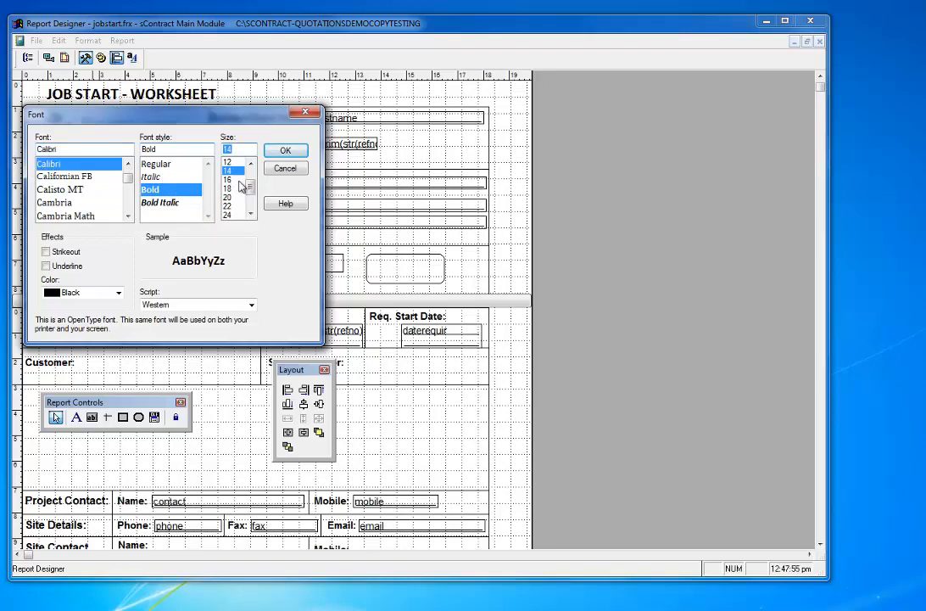
left_click(227, 179)
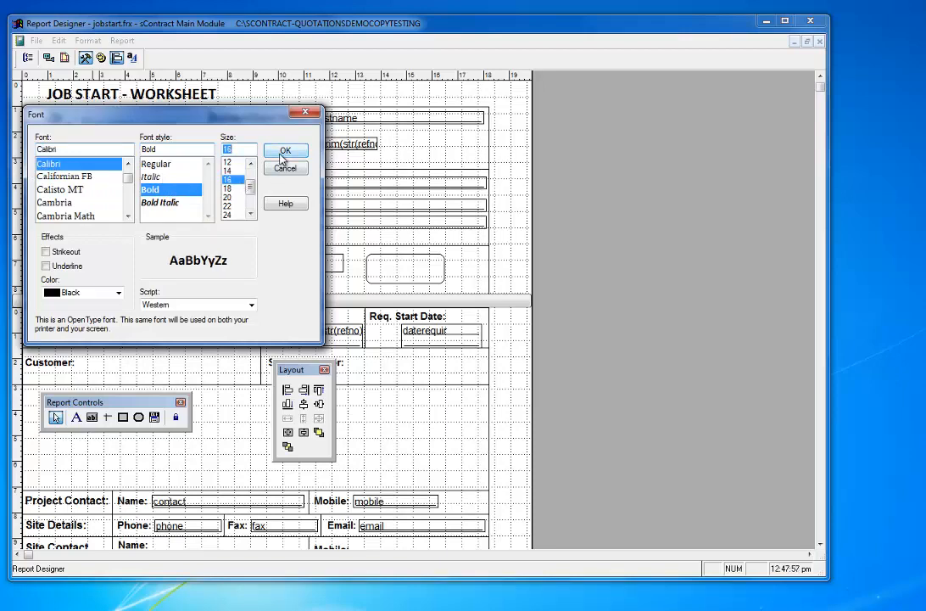
left_click(283, 157)
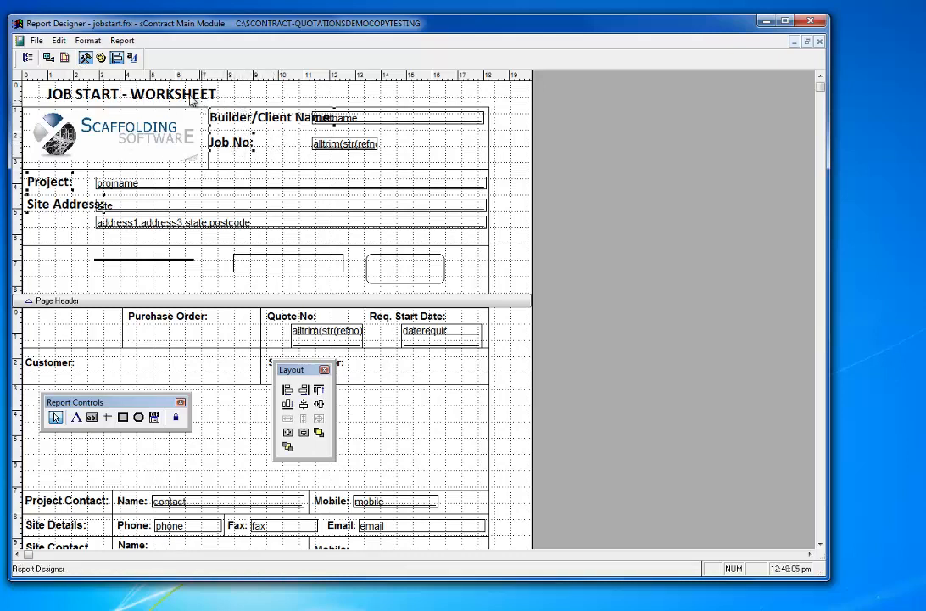
Reduce the font size of the four selected header labels to 14
left_click(87, 40)
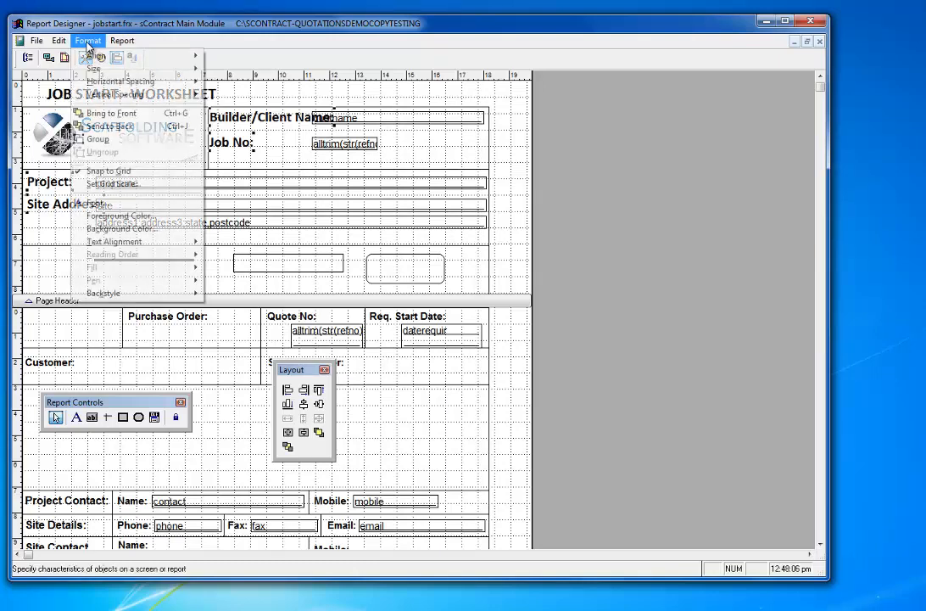
left_click(126, 202)
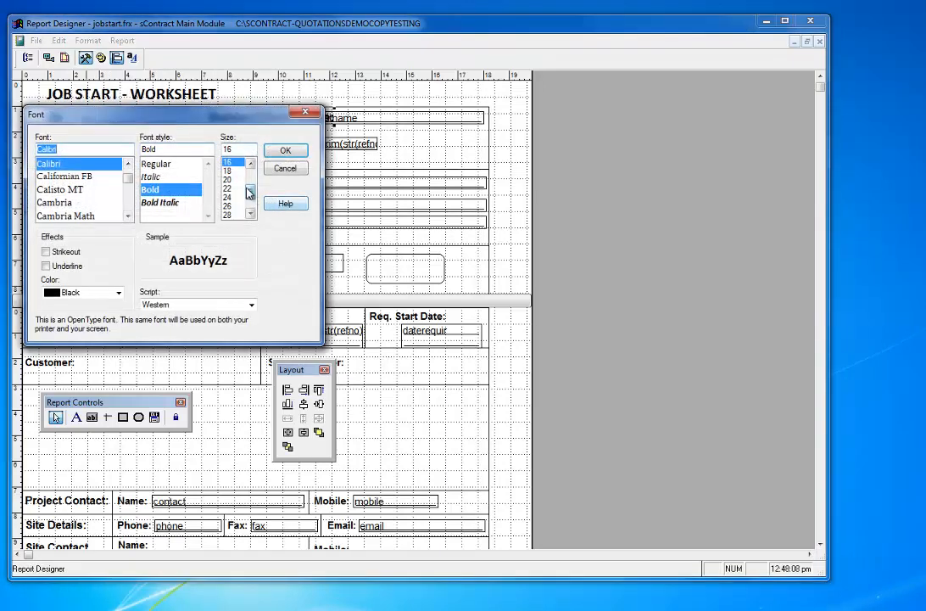
left_click(252, 164)
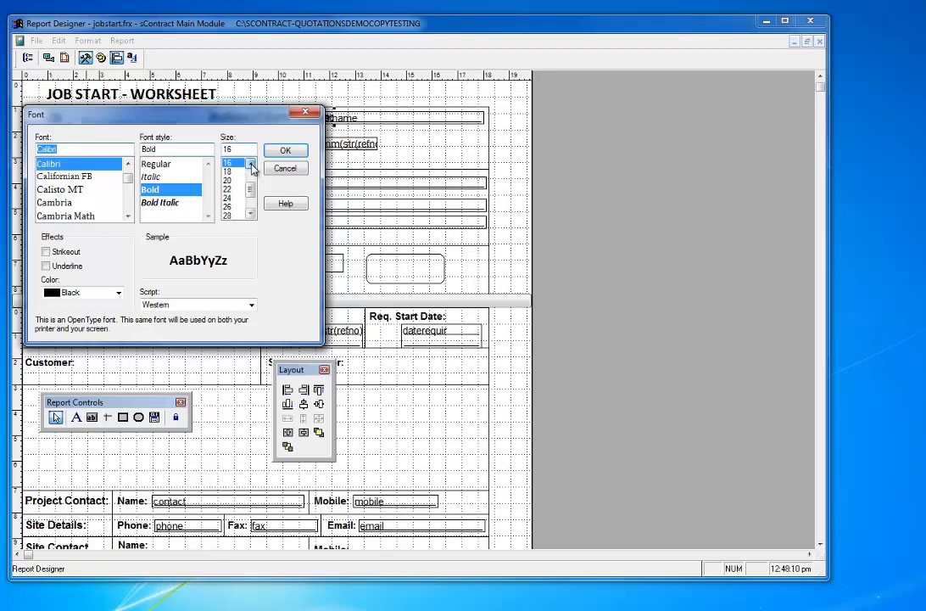
left_click(237, 163)
left_click(283, 151)
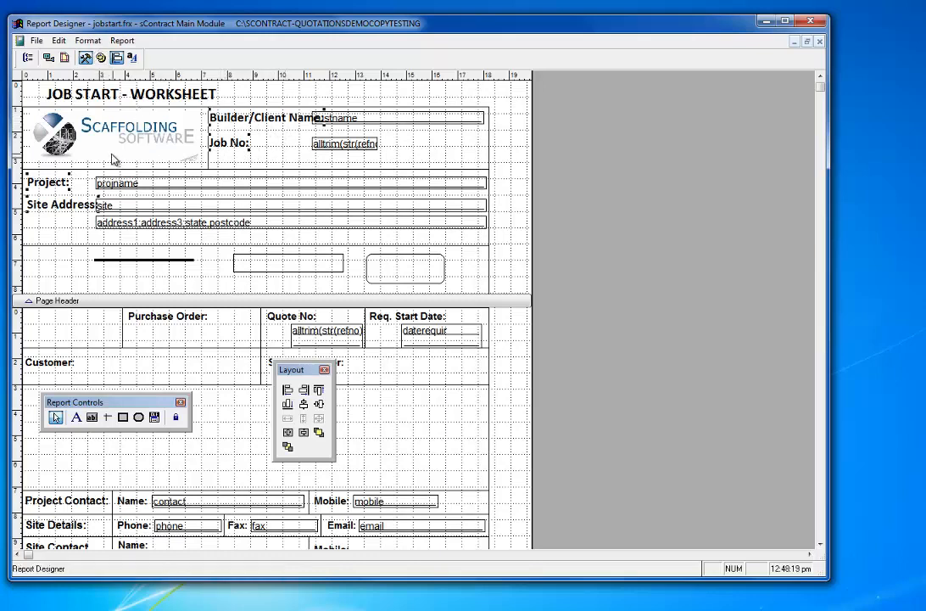
left_click(88, 42)
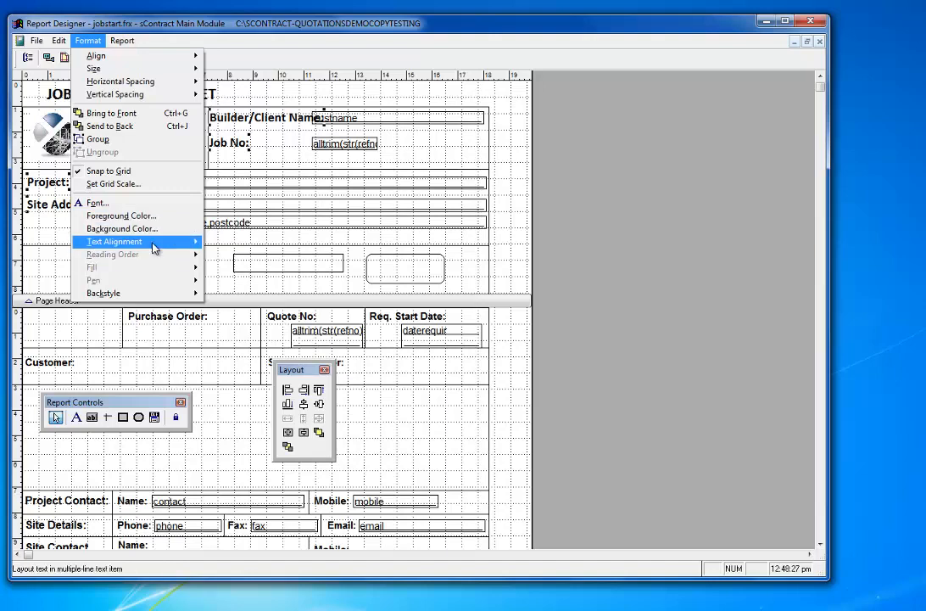
mouse_move(156, 246)
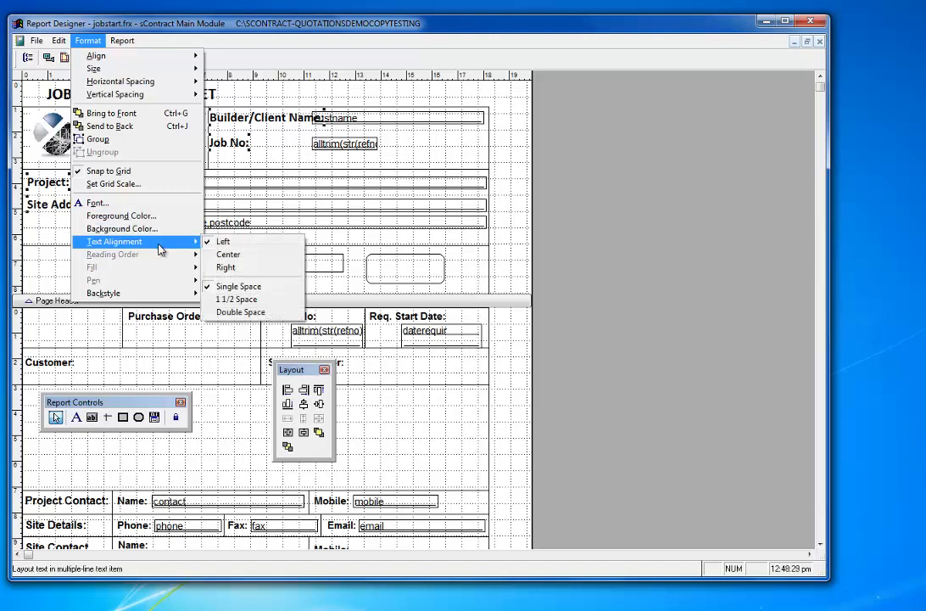
key("Escape")
key("Escape")
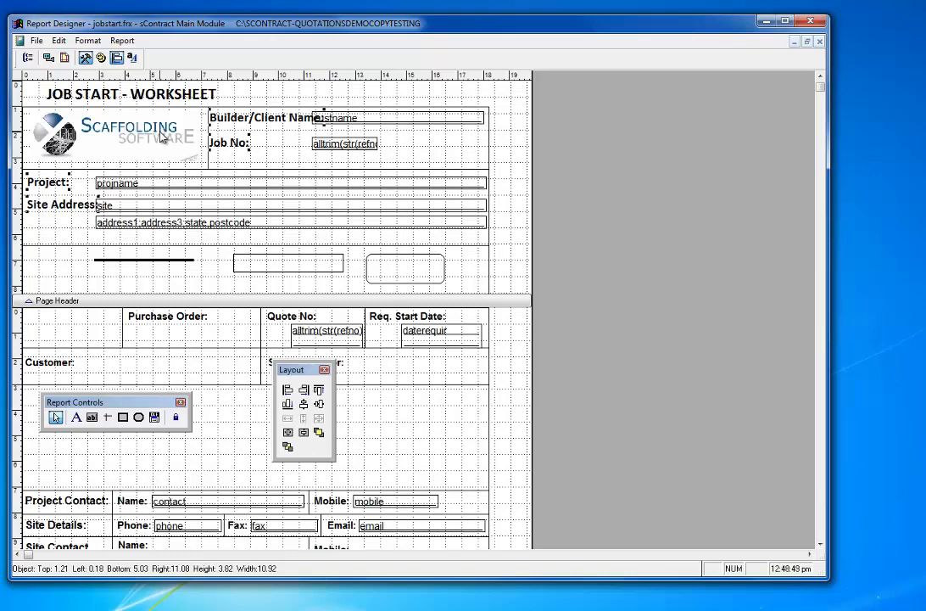
Reduce the font size of the four selected header labels to 12
left_click(88, 42)
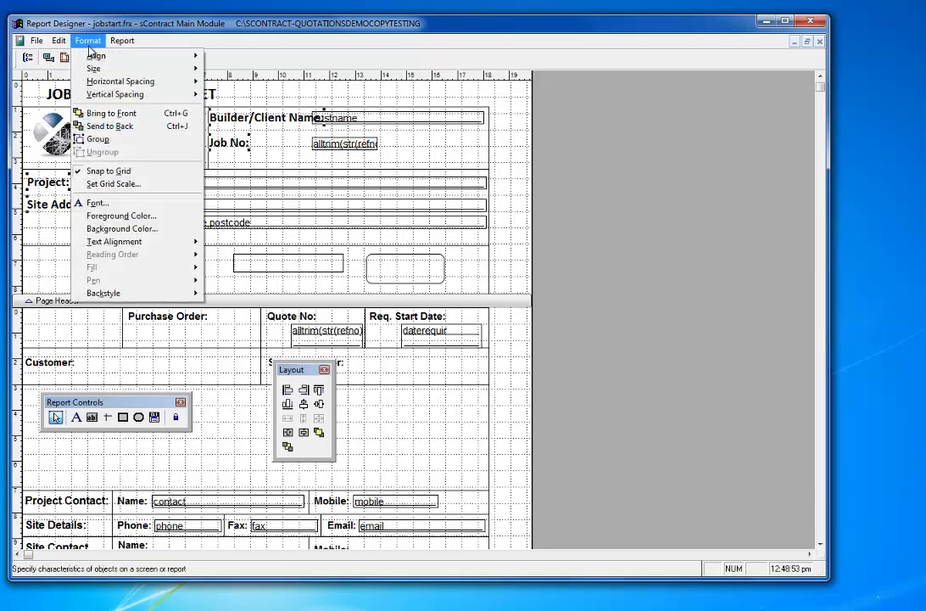
left_click(110, 203)
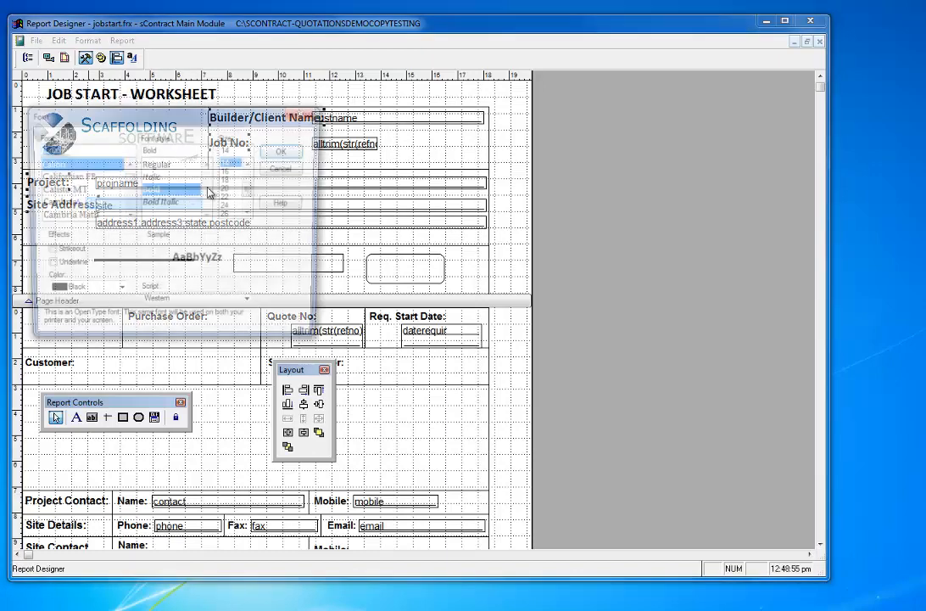
left_click(251, 165)
left_click(251, 166)
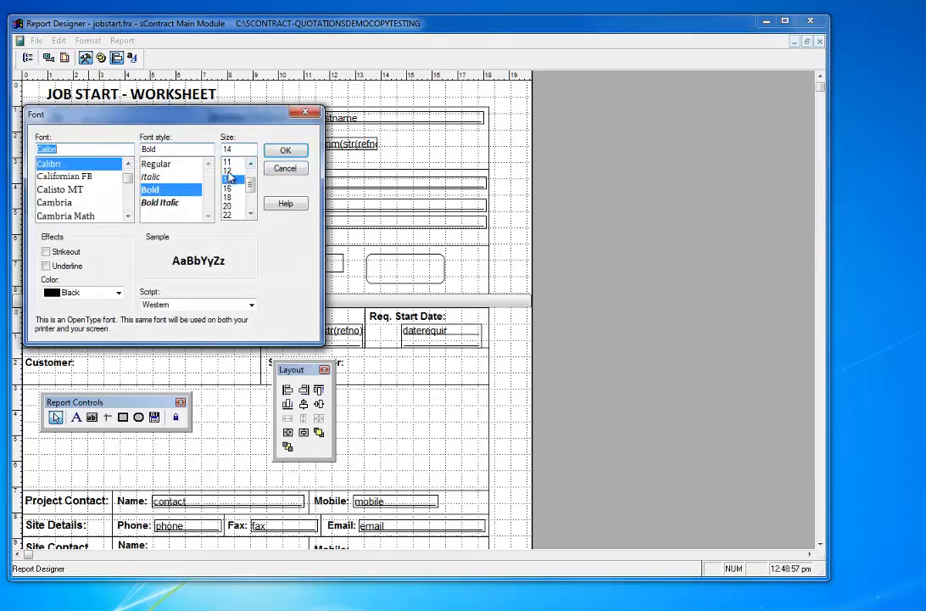
left_click(230, 172)
left_click(283, 151)
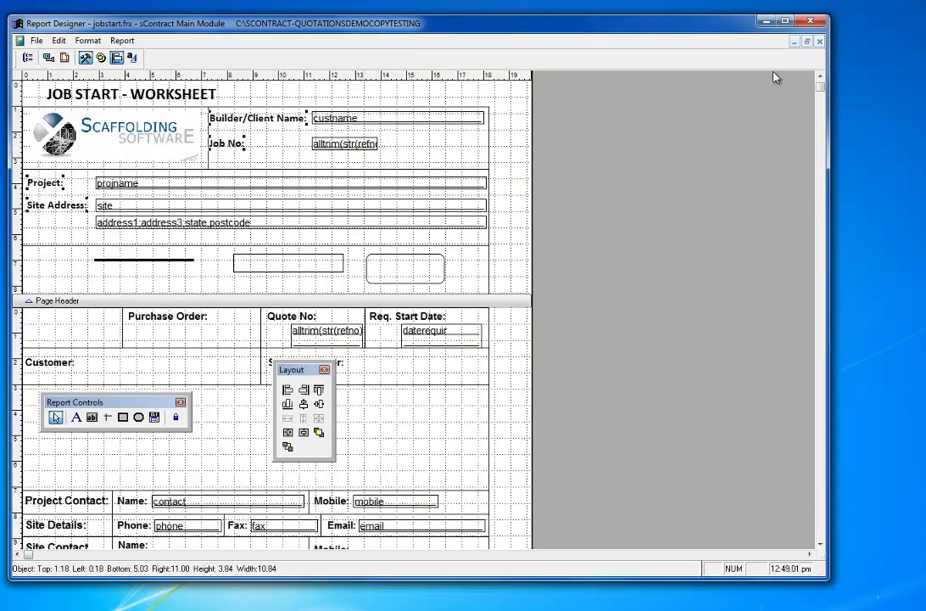
Close the report layout saving the changes, leave System Setup and the print menu, and open the project quotes screen
left_click(821, 42)
left_click(363, 343)
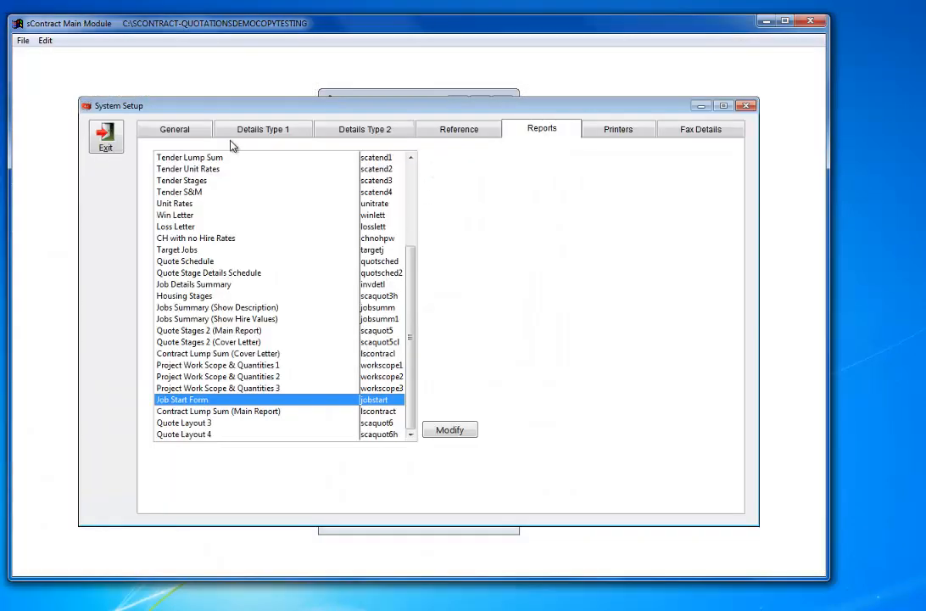
left_click(107, 145)
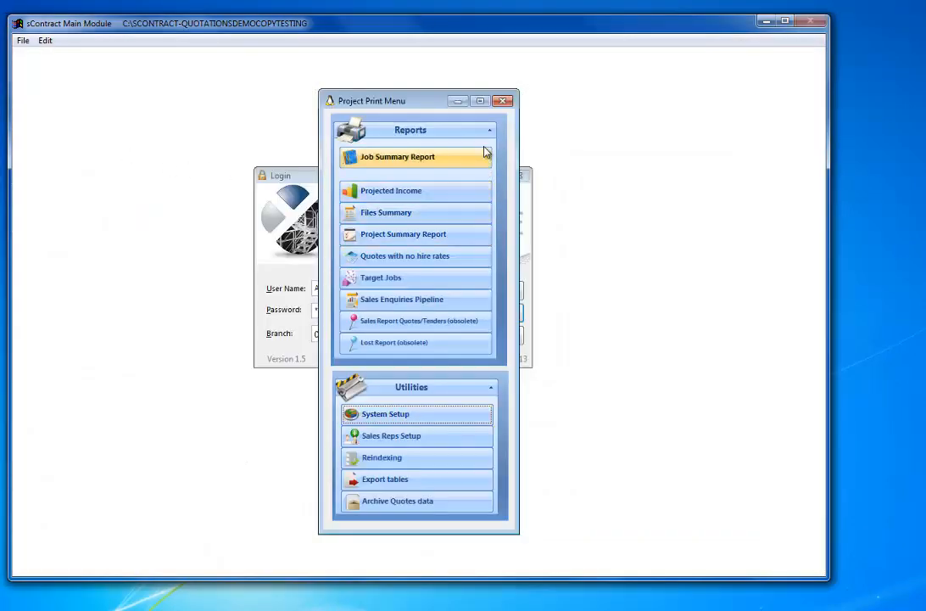
left_click(504, 101)
left_click(503, 293)
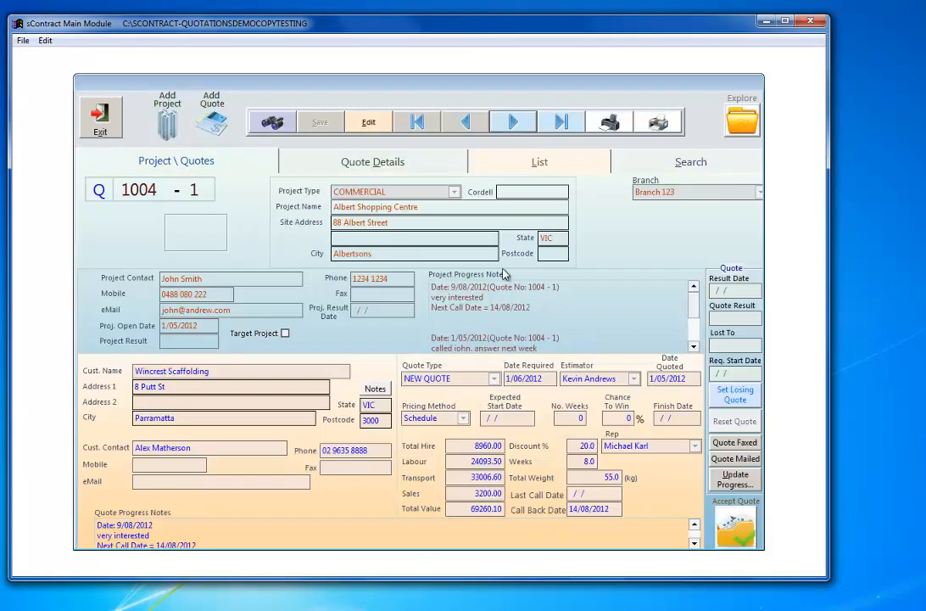
Go to quote 1005-1 and preview its Job Start Form report
left_click(512, 123)
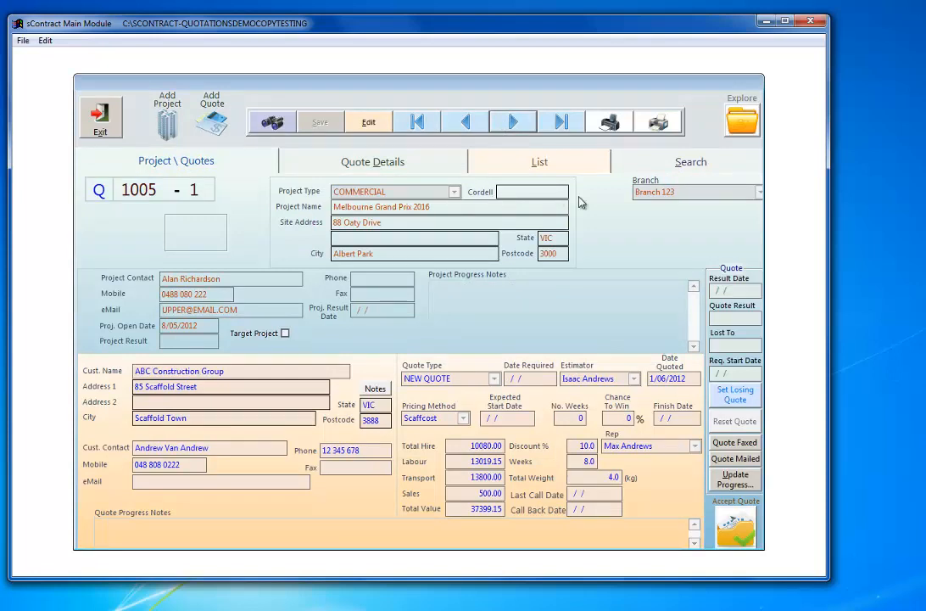
left_click(655, 128)
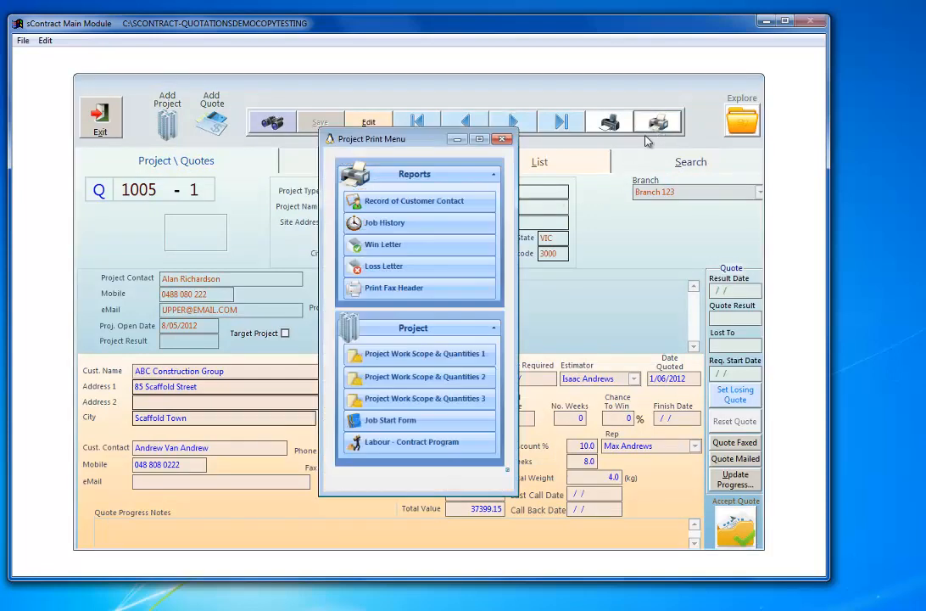
left_click(408, 425)
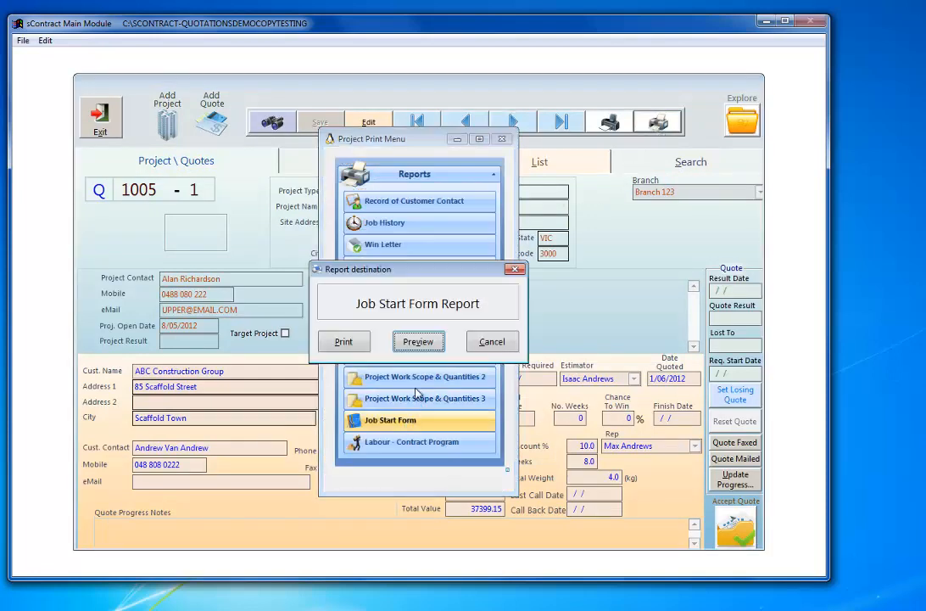
left_click(419, 342)
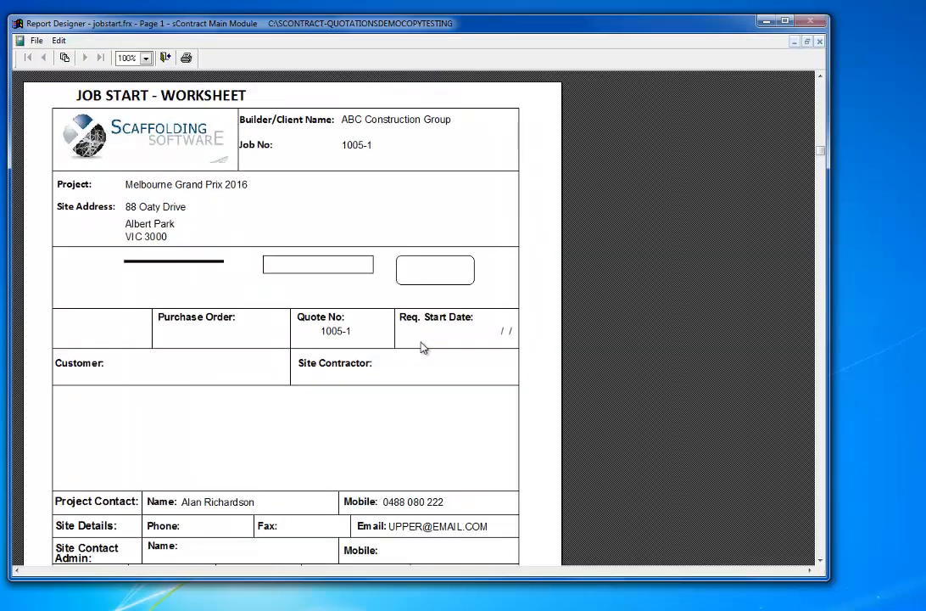